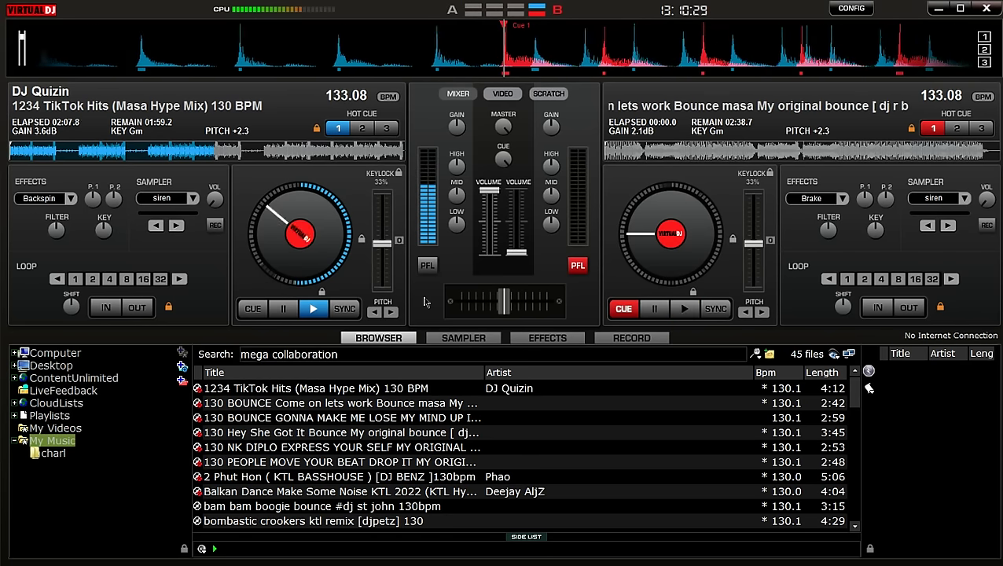
- Start "130 BOUNCE Come on lets work" on deck B, bringing its volume up to full while fading deck A out to zero
{"action": "key", "text": "space"}
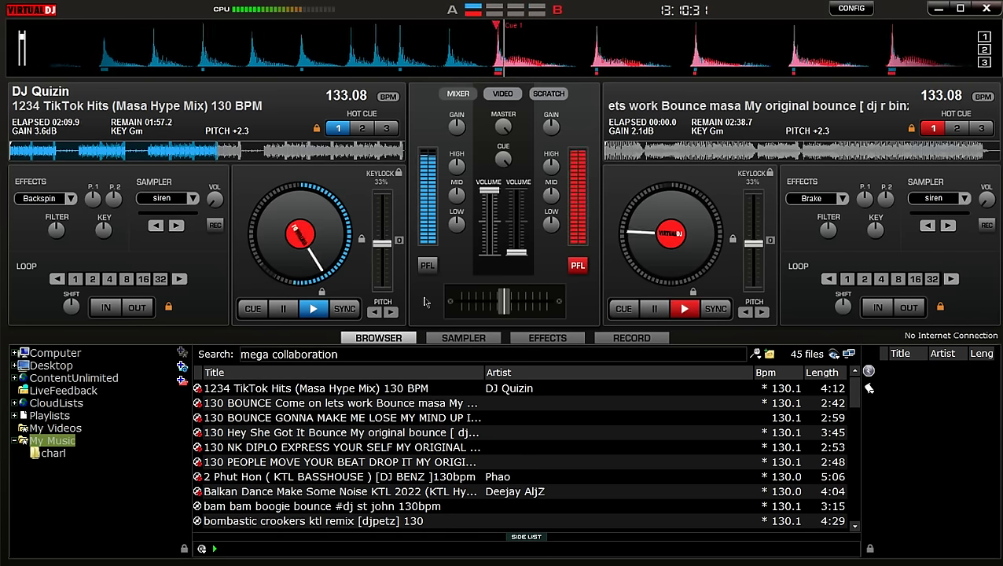
{"action": "left_click_drag", "start_coordinate": [491, 260], "coordinate": [486, 222]}
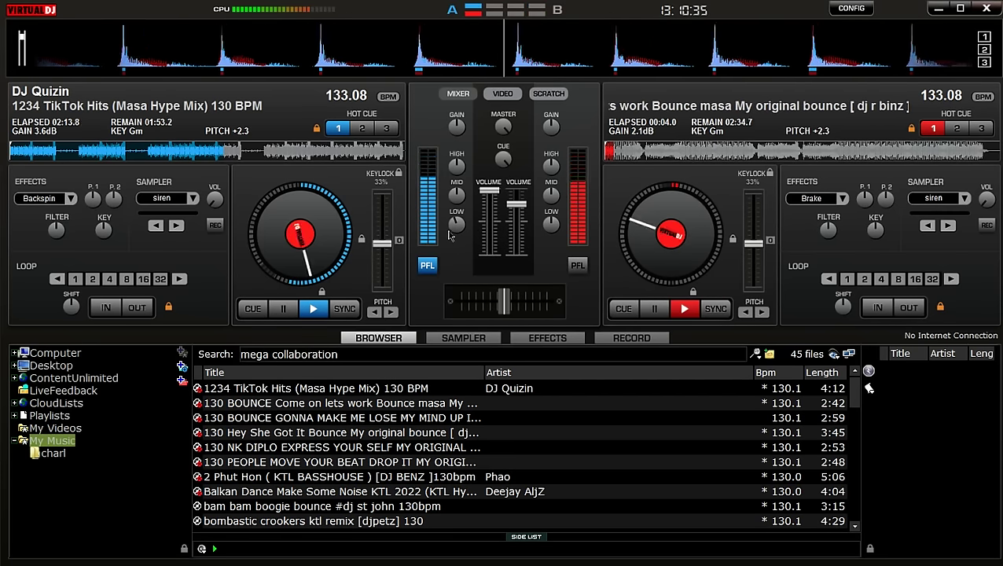
{"action": "left_click_drag", "start_coordinate": [517, 206], "coordinate": [519, 191]}
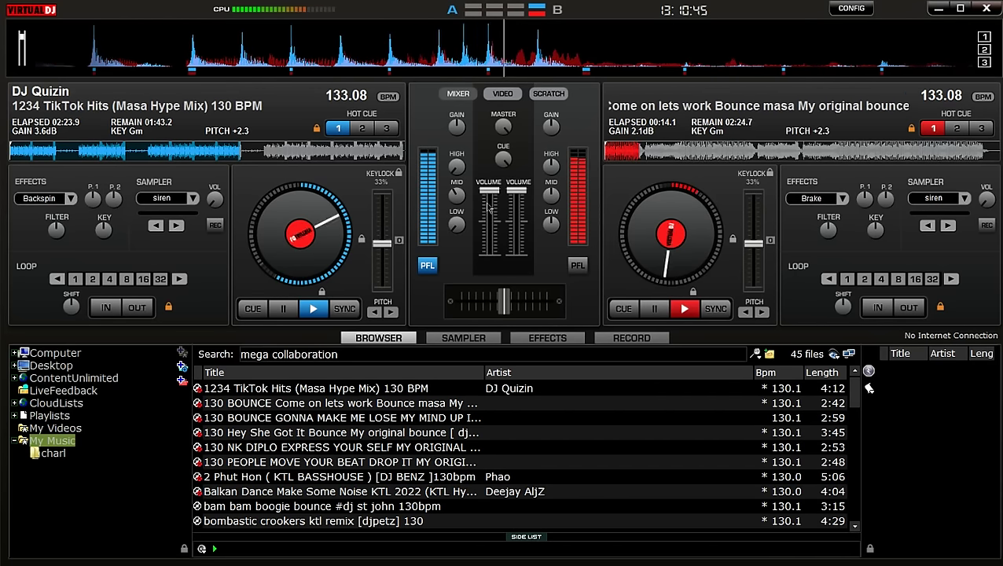
{"action": "left_click_drag", "start_coordinate": [489, 190], "coordinate": [488, 252]}
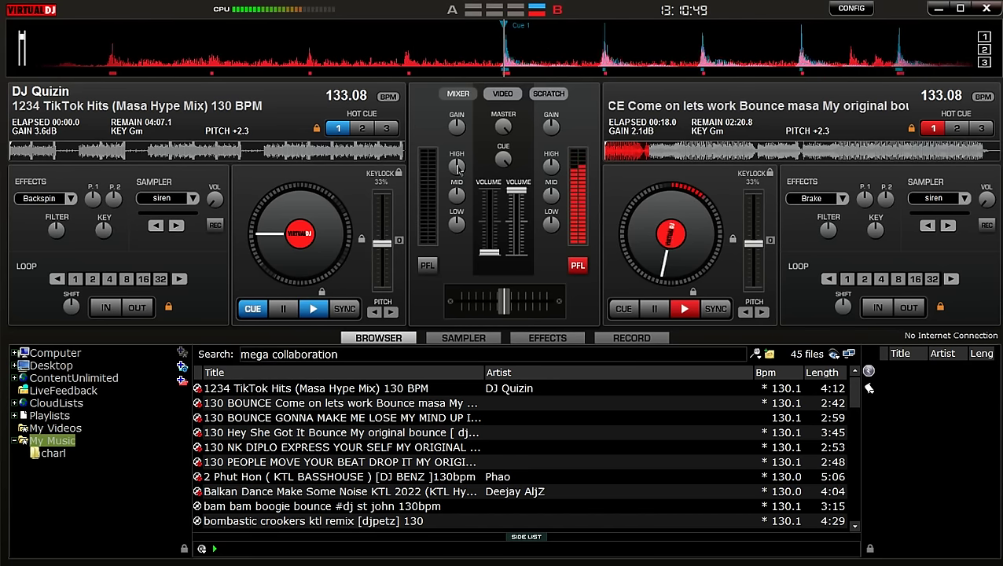
- Load the track "130 BOUNCE GONNA MAKE ME LOSE MY MIND UP IN HERE" onto deck A
{"action": "left_click", "coordinate": [261, 420]}
{"action": "left_click_drag", "start_coordinate": [261, 421], "coordinate": [358, 279]}
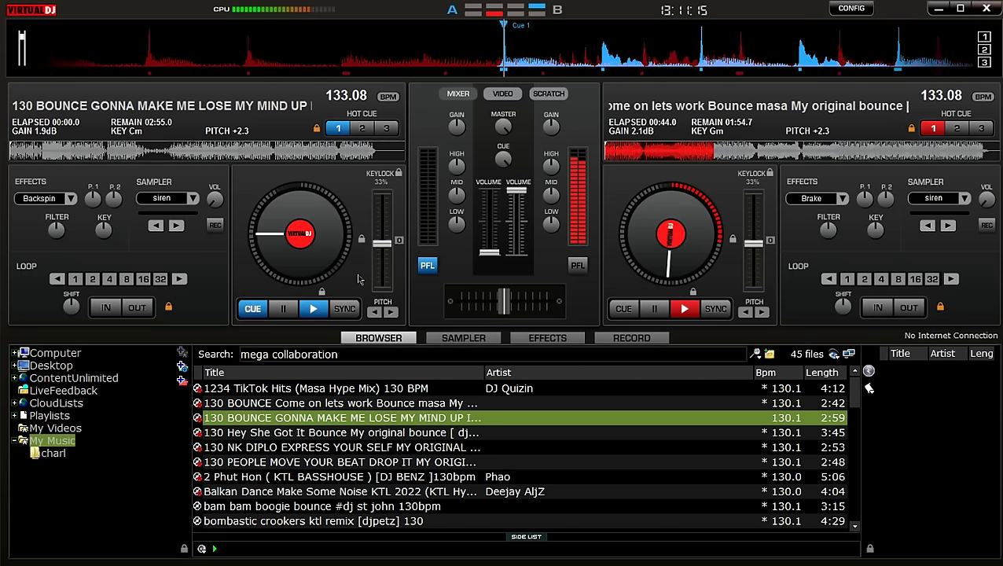
- Play deck A and raise its volume gradually to full, cutting deck B's volume to zero and returning it to its cue point
{"action": "key", "text": "space"}
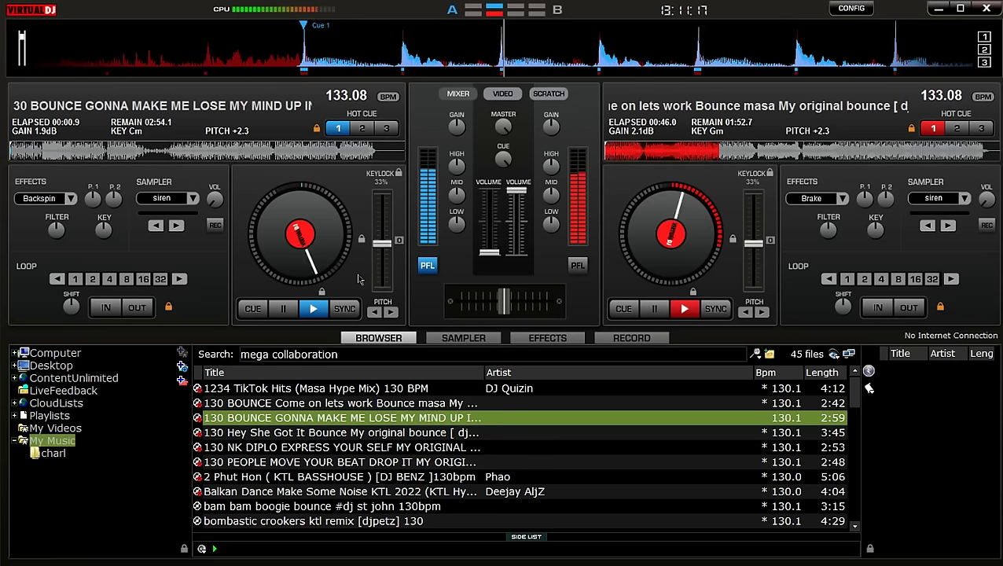
{"action": "left_click_drag", "start_coordinate": [489, 252], "coordinate": [490, 208]}
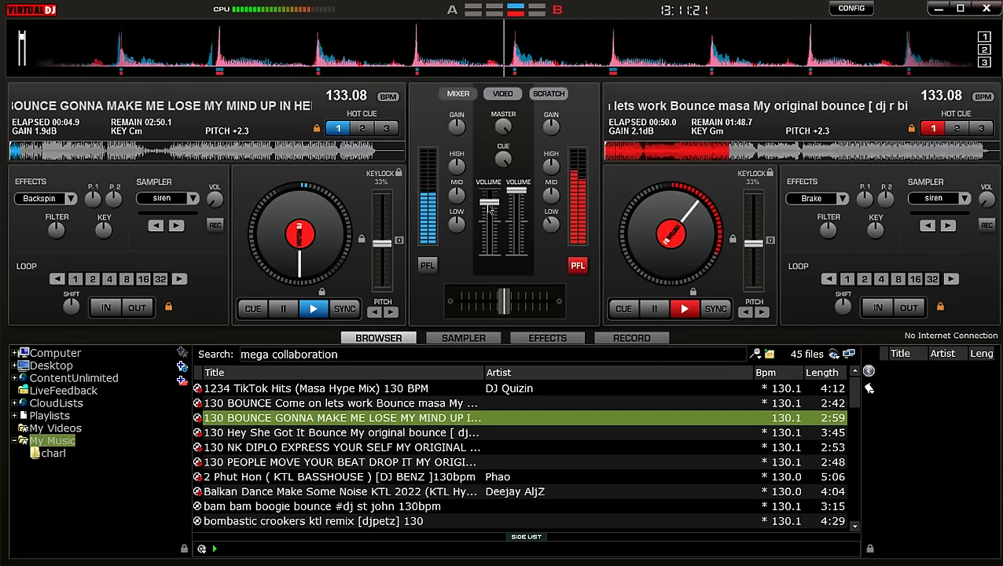
{"action": "left_click_drag", "start_coordinate": [490, 208], "coordinate": [490, 191]}
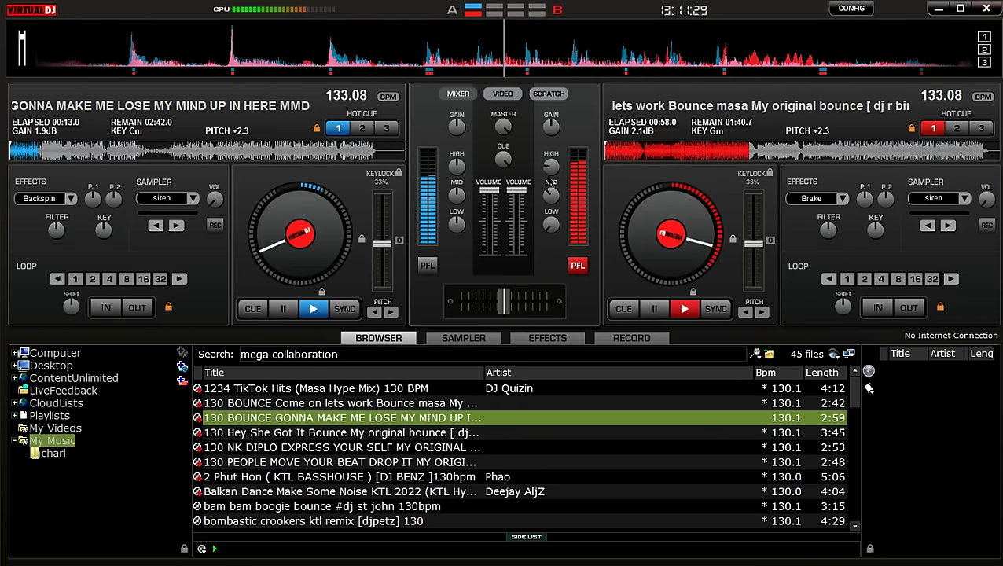
{"action": "left_click_drag", "start_coordinate": [516, 206], "coordinate": [516, 251]}
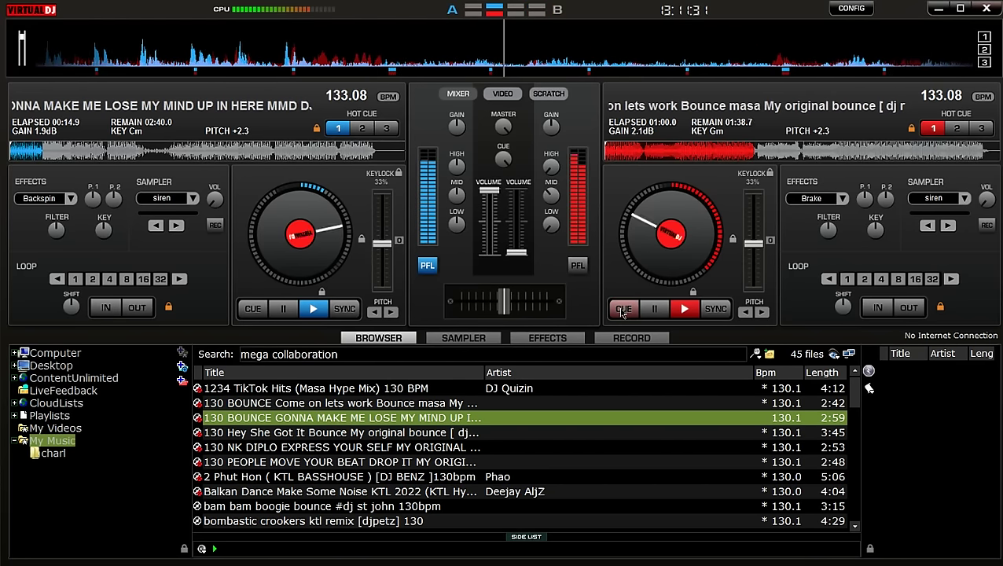
{"action": "left_click", "coordinate": [623, 308]}
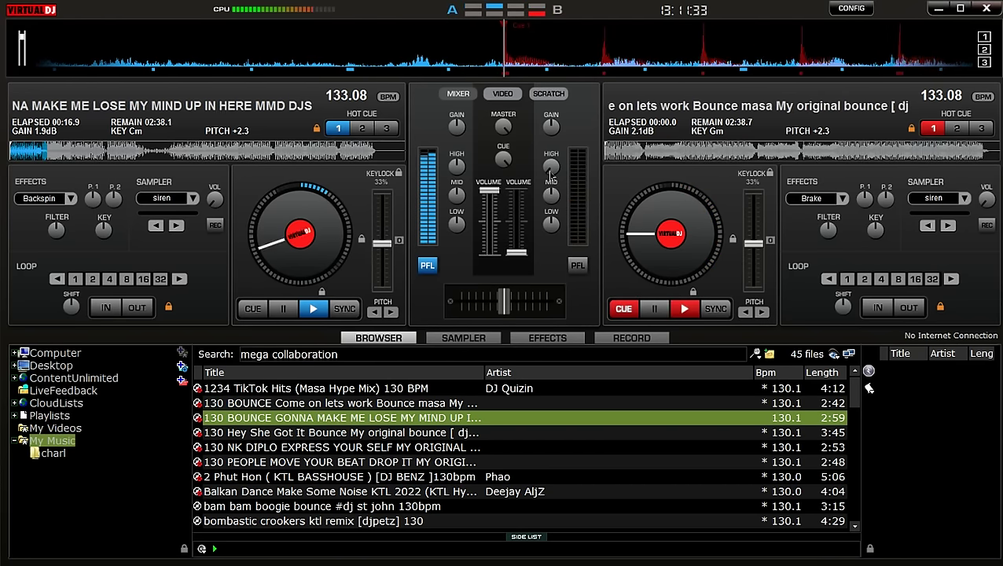
- Load the track "130 Hey She Got It Bounce My original bounce" onto deck B
{"action": "left_click", "coordinate": [389, 434]}
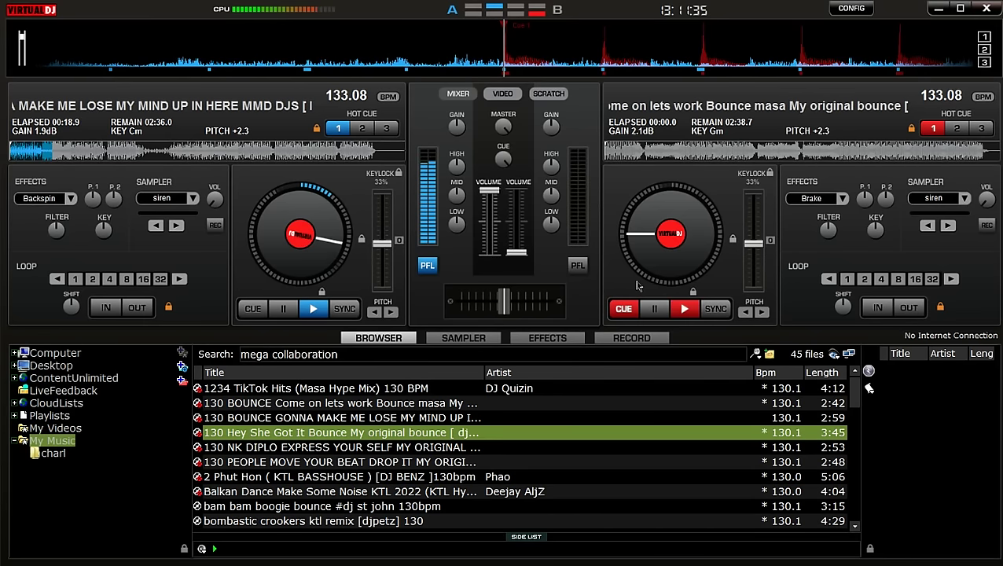
{"action": "left_click_drag", "start_coordinate": [693, 259], "coordinate": [690, 258]}
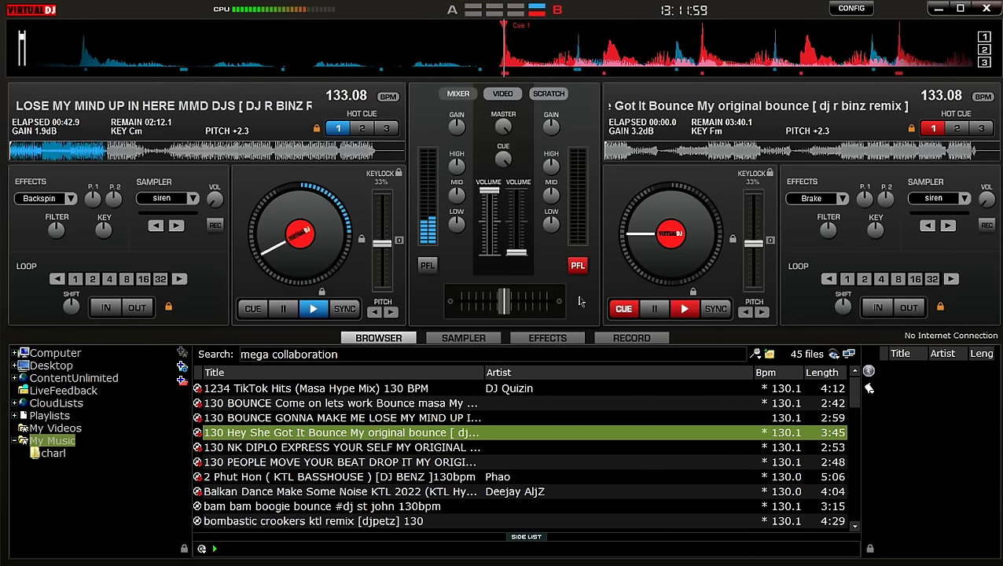
- Transition from deck A to "Hey She Got It Bounce" on deck B, ending with B at full volume and A at zero
{"action": "key", "text": "space"}
{"action": "left_click_drag", "start_coordinate": [517, 252], "coordinate": [515, 194]}
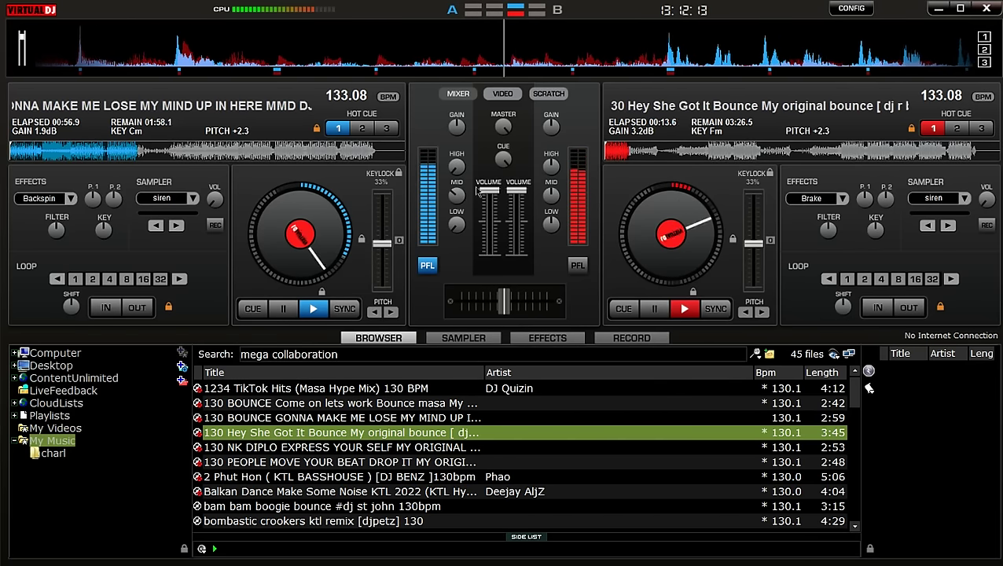
{"action": "left_click_drag", "start_coordinate": [481, 191], "coordinate": [489, 252]}
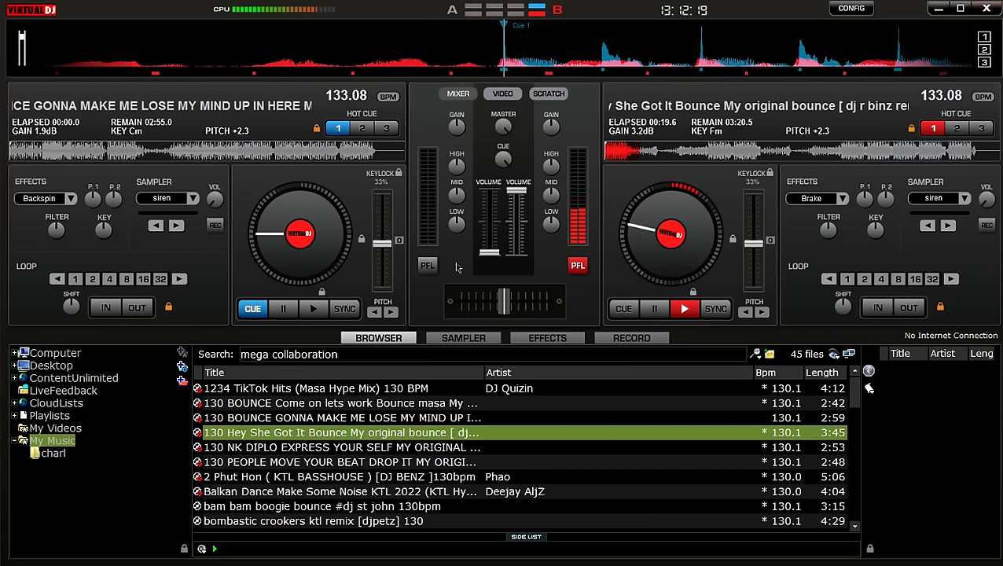
- Load the track "130 NK DIPLO EXPRESS YOUR SELF MY ORIGINAL BOUNCE" onto deck A
{"action": "left_click_drag", "start_coordinate": [224, 447], "coordinate": [354, 279]}
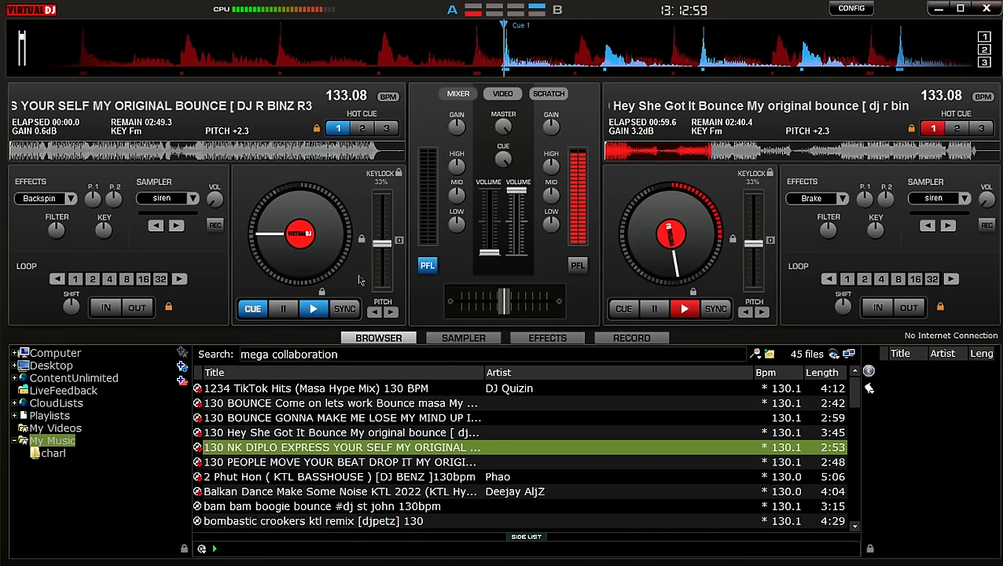
{"action": "left_click", "coordinate": [857, 529]}
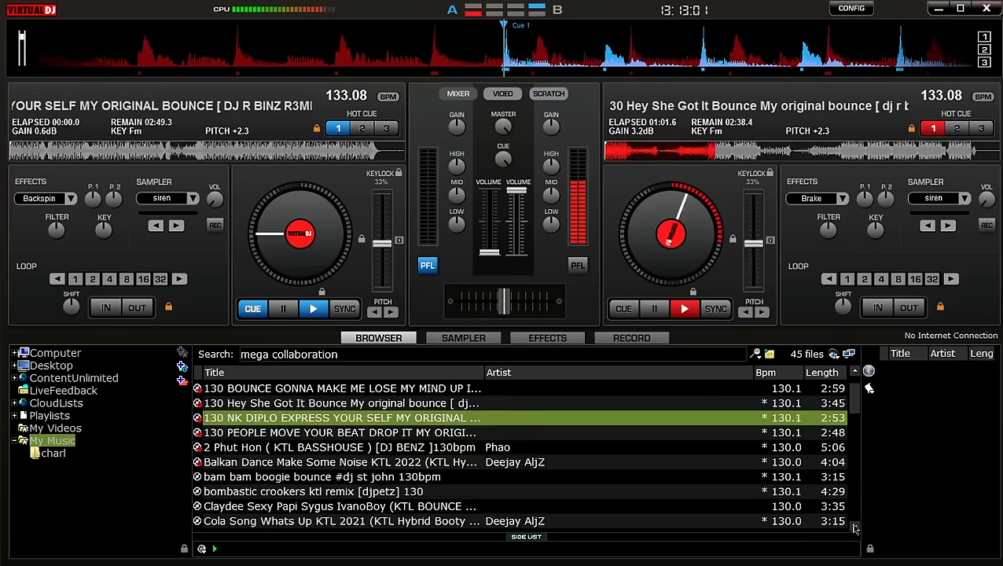
{"action": "left_click", "coordinate": [856, 529]}
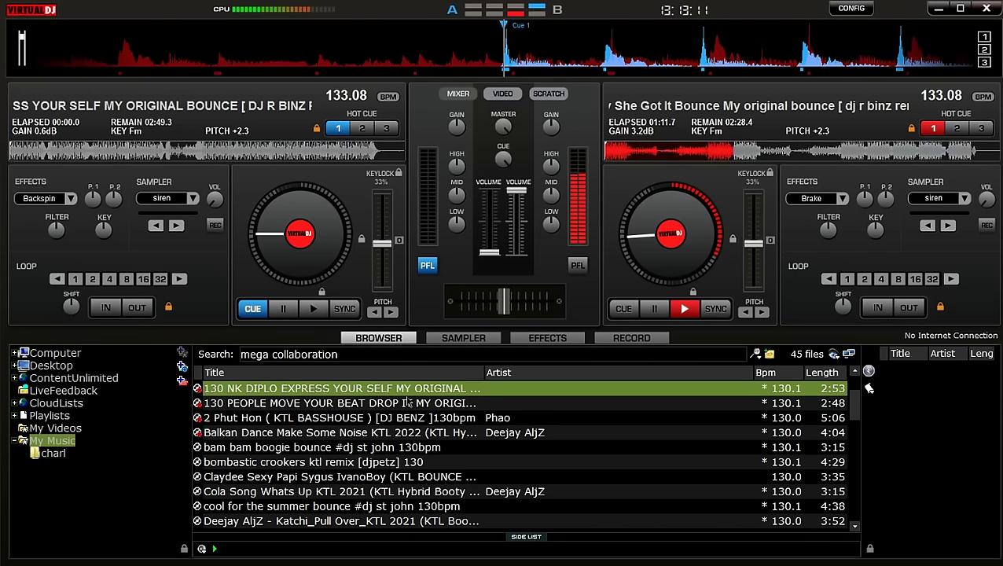
- Play "NK DIPLO EXPRESS YOUR SELF" on deck A, raising it to full volume with headphone monitoring on deck B, and fade deck B out
{"action": "key", "text": "space"}
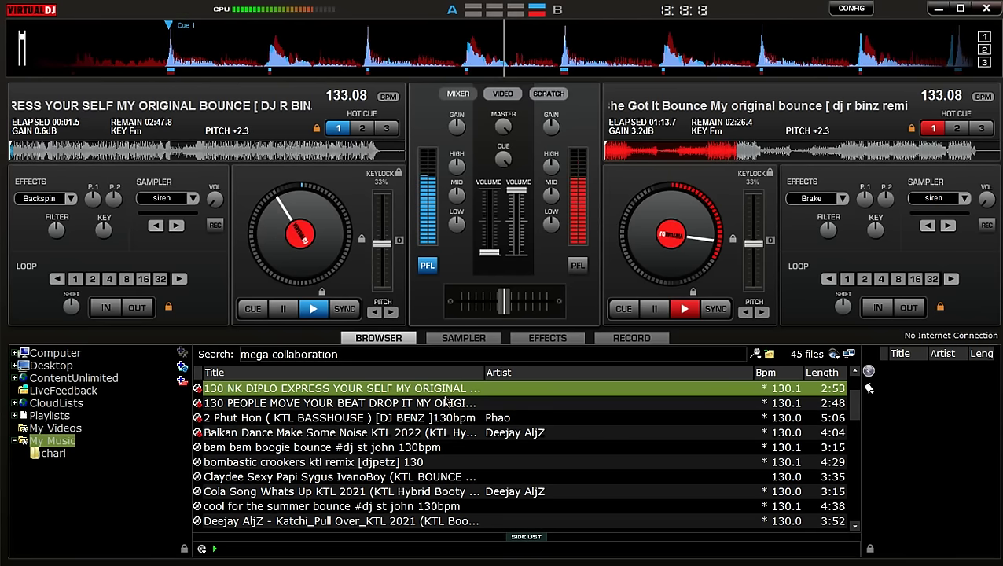
{"action": "left_click_drag", "start_coordinate": [489, 251], "coordinate": [489, 206]}
{"action": "left_click", "coordinate": [578, 265]}
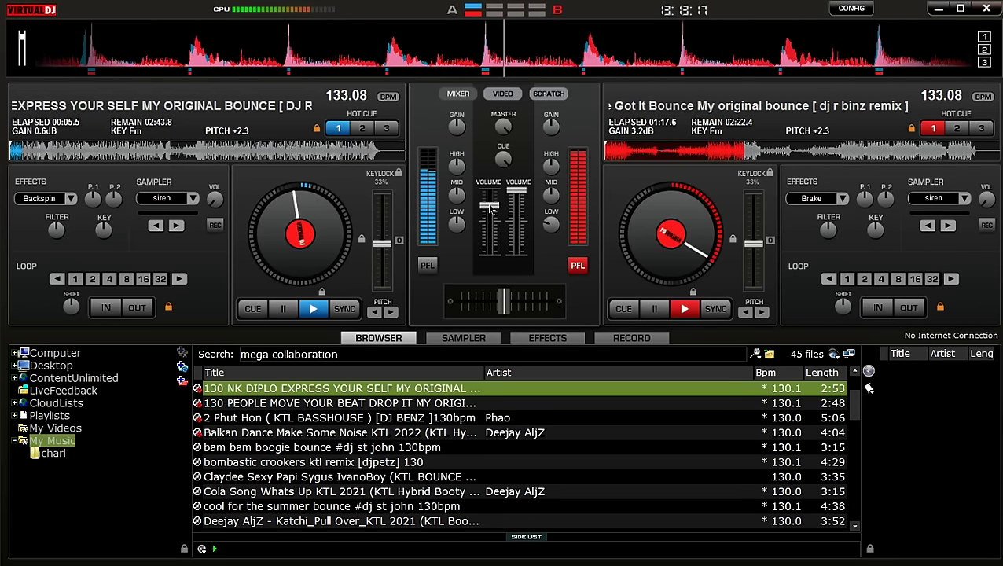
{"action": "left_click_drag", "start_coordinate": [489, 207], "coordinate": [490, 191]}
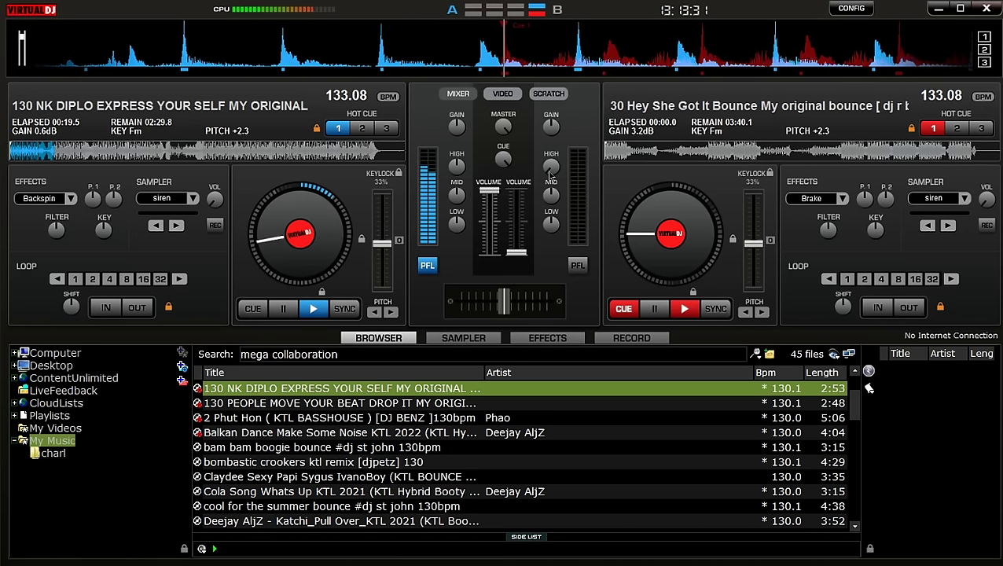
- Load the Phao track "2 Phut Hon ( KTL BASSHOUSE ) [DJ BENZ ]130bpm" onto deck B
{"action": "left_click", "coordinate": [282, 403]}
{"action": "left_click", "coordinate": [281, 417]}
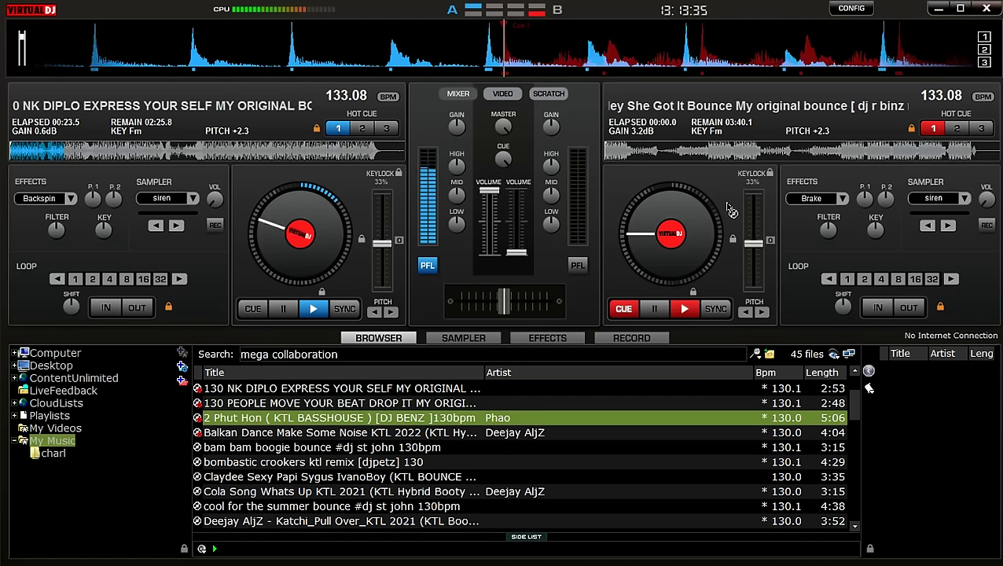
{"action": "left_click_drag", "start_coordinate": [729, 210], "coordinate": [723, 216]}
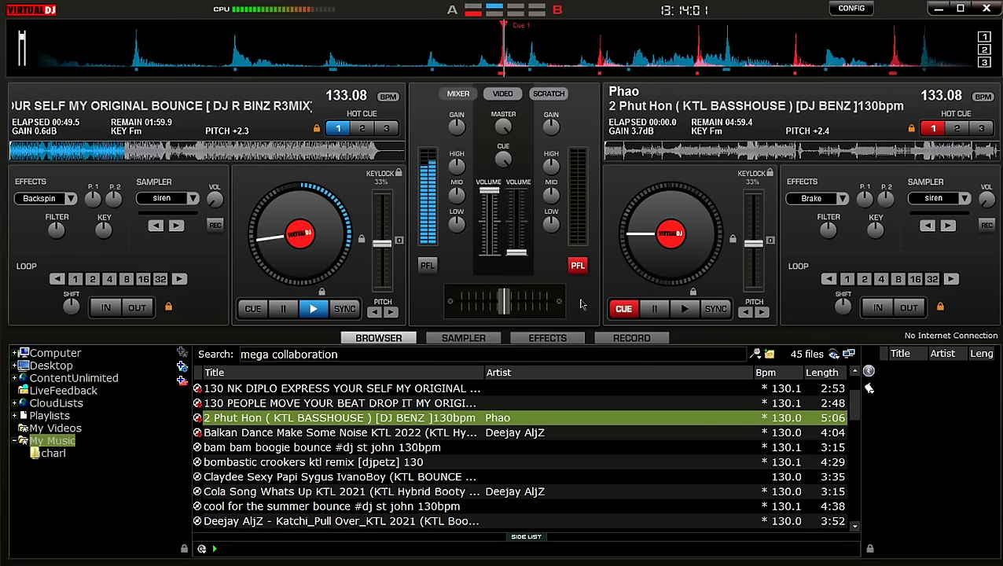
- Play "2 Phut Hon" on deck B, bring its volume up to full and fade deck A down to zero
{"action": "key", "text": "space"}
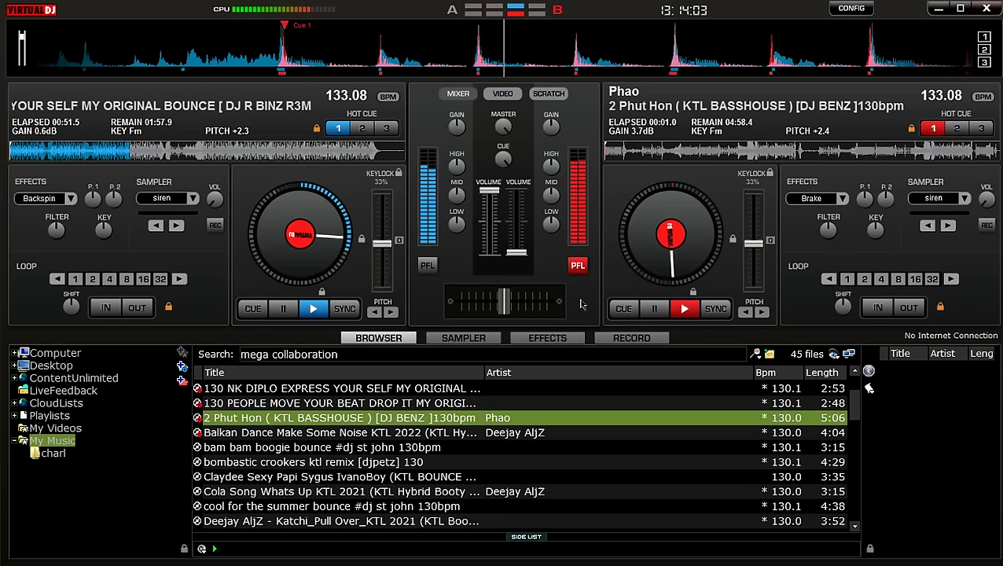
{"action": "left_click_drag", "start_coordinate": [517, 252], "coordinate": [505, 186]}
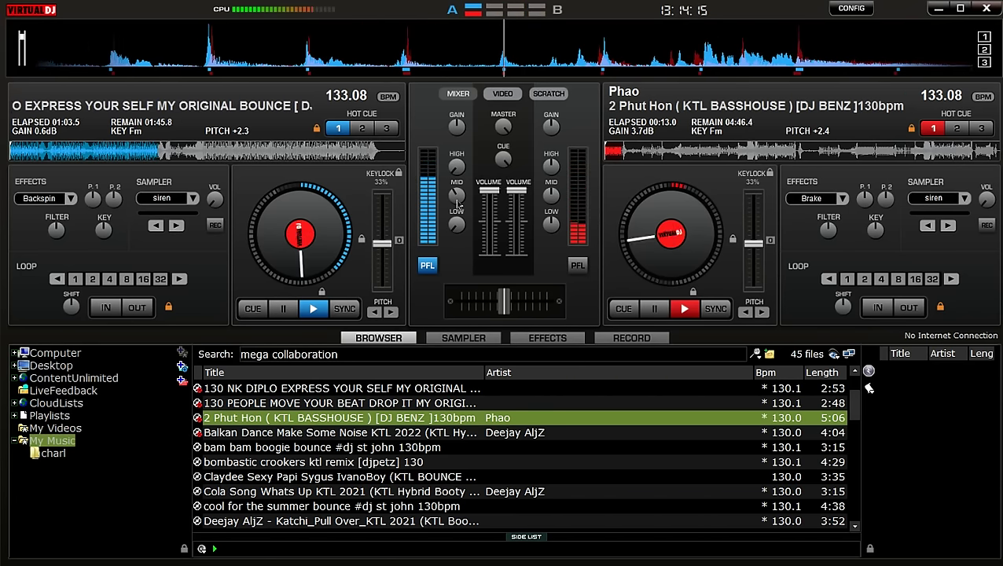
{"action": "left_click_drag", "start_coordinate": [489, 201], "coordinate": [489, 250]}
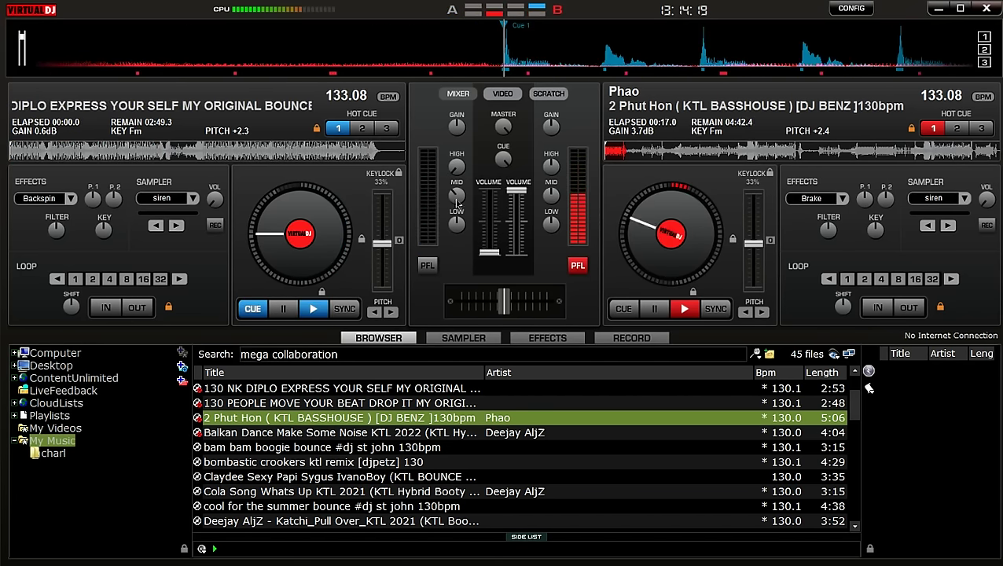
- Search the music library for "saggy" and load "DJPETZ Amelia Dirty Dutch Superbomb ver.2 130" onto deck A, synced to deck B's tempo
{"action": "left_click", "coordinate": [394, 355]}
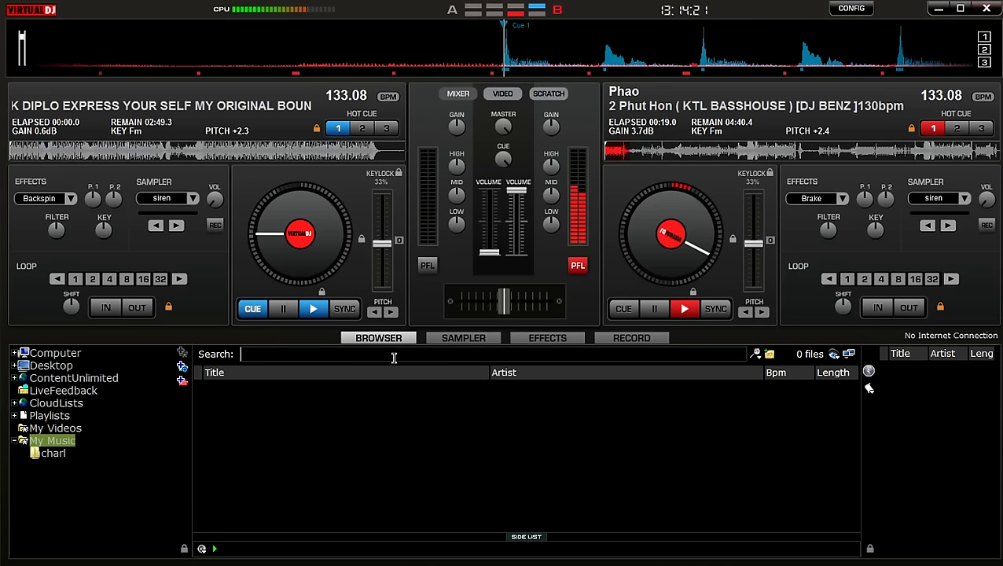
{"action": "type", "text": "saggy"}
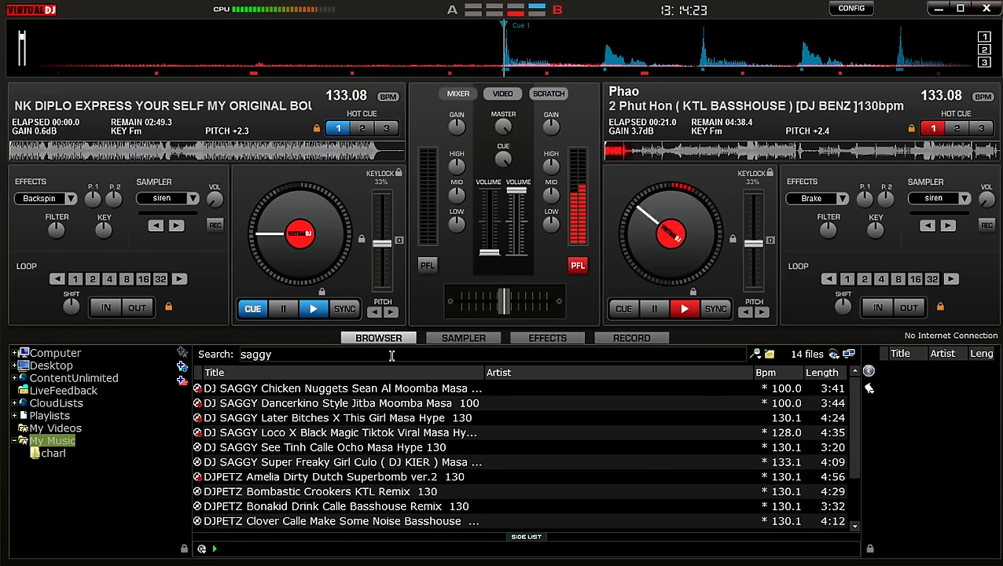
{"action": "left_click", "coordinate": [295, 447]}
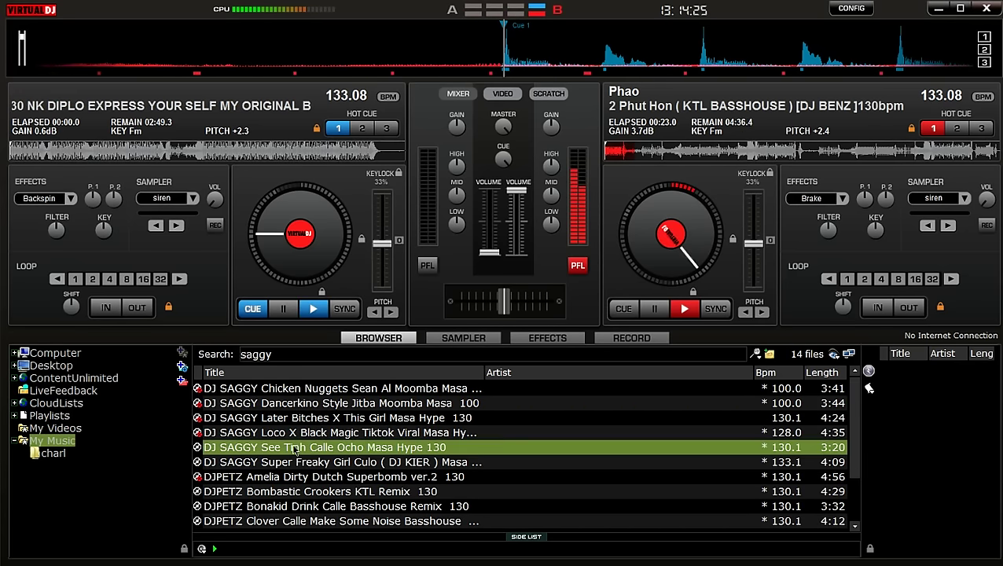
{"action": "left_click", "coordinate": [293, 463]}
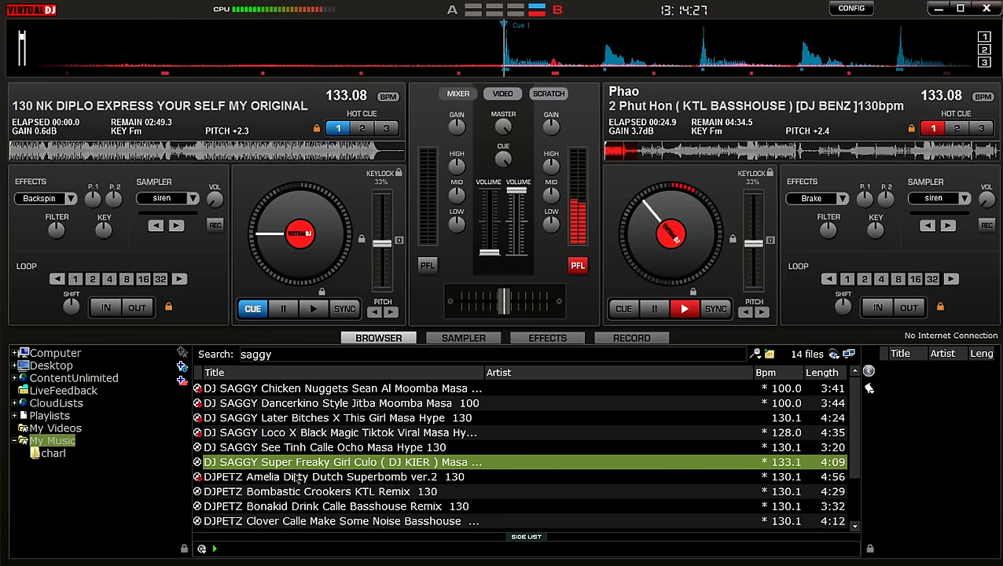
{"action": "left_click", "coordinate": [298, 477]}
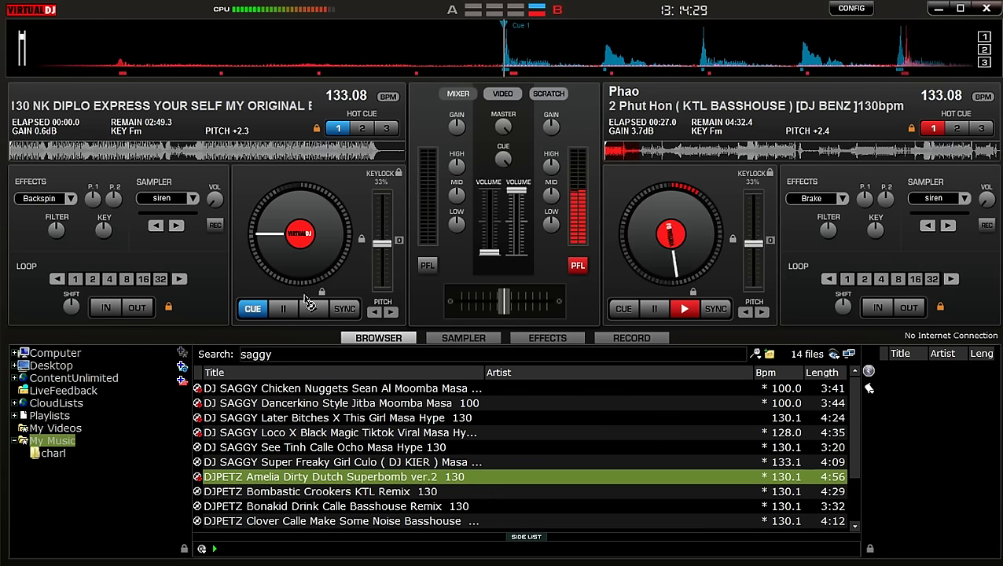
{"action": "left_click_drag", "start_coordinate": [297, 478], "coordinate": [352, 284]}
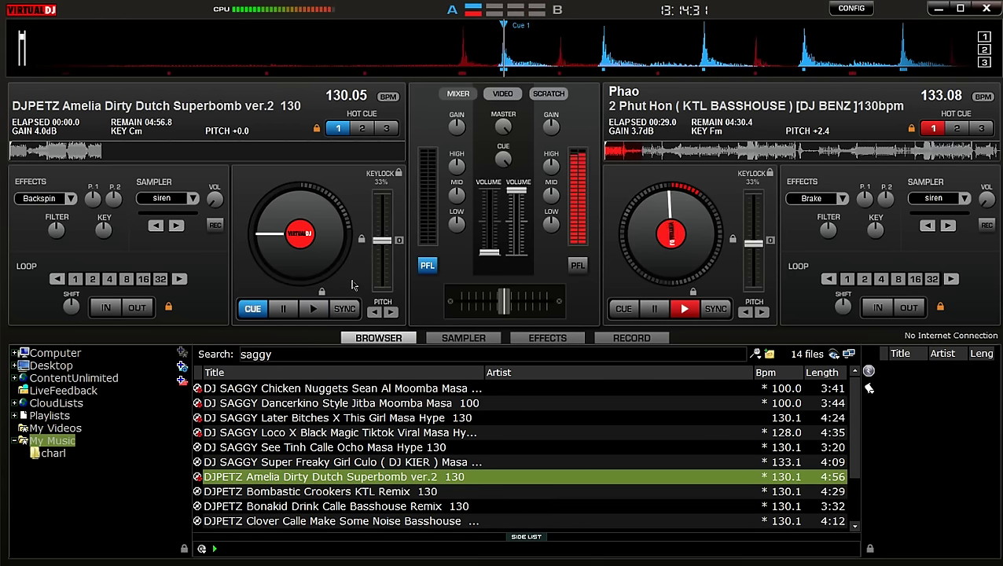
{"action": "key", "text": "s"}
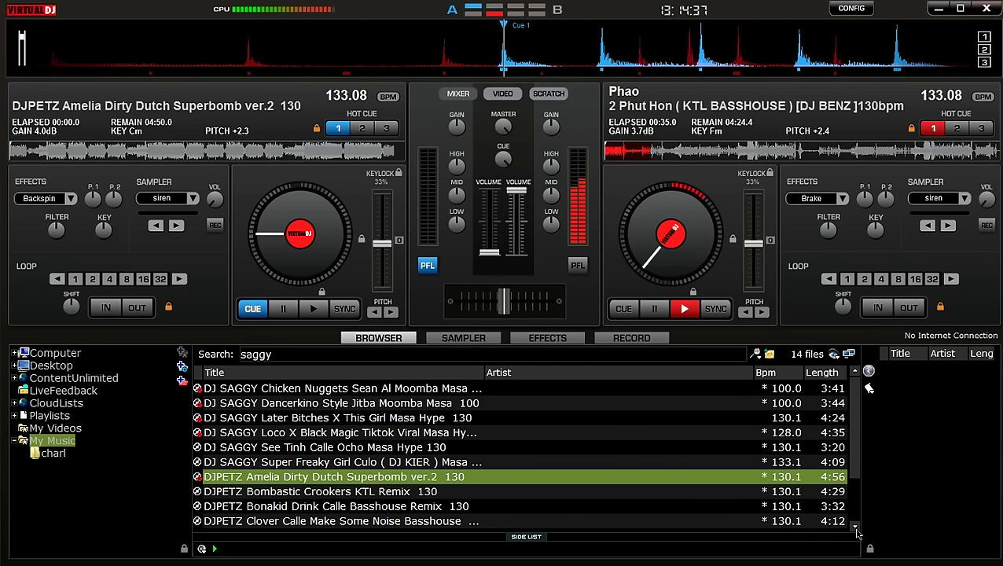
- Look through the remaining tracks, the sound effects page and the audio recording page
{"action": "scroll", "coordinate": [845, 523], "scroll_direction": "down", "scroll_amount": 2}
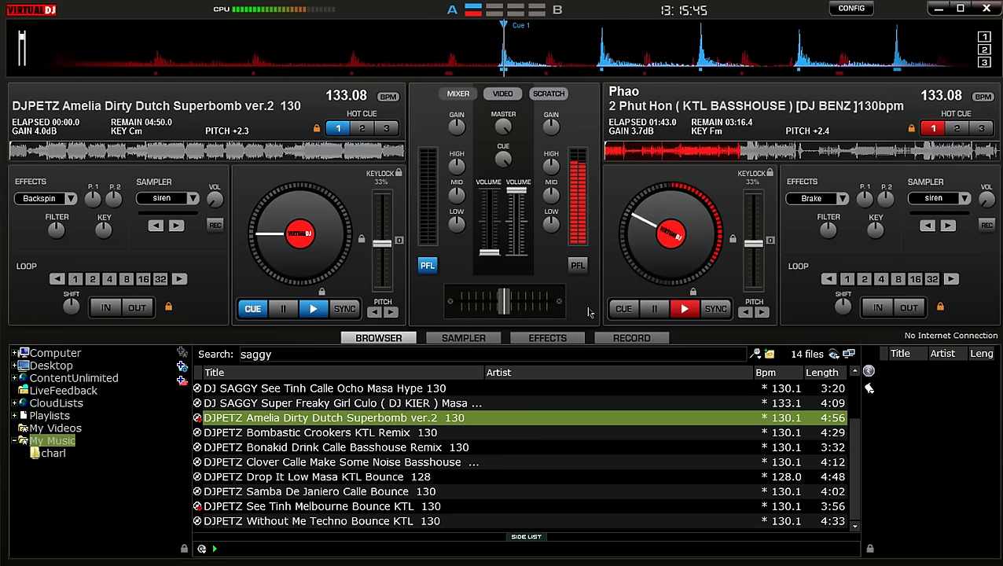
{"action": "left_click", "coordinate": [580, 337]}
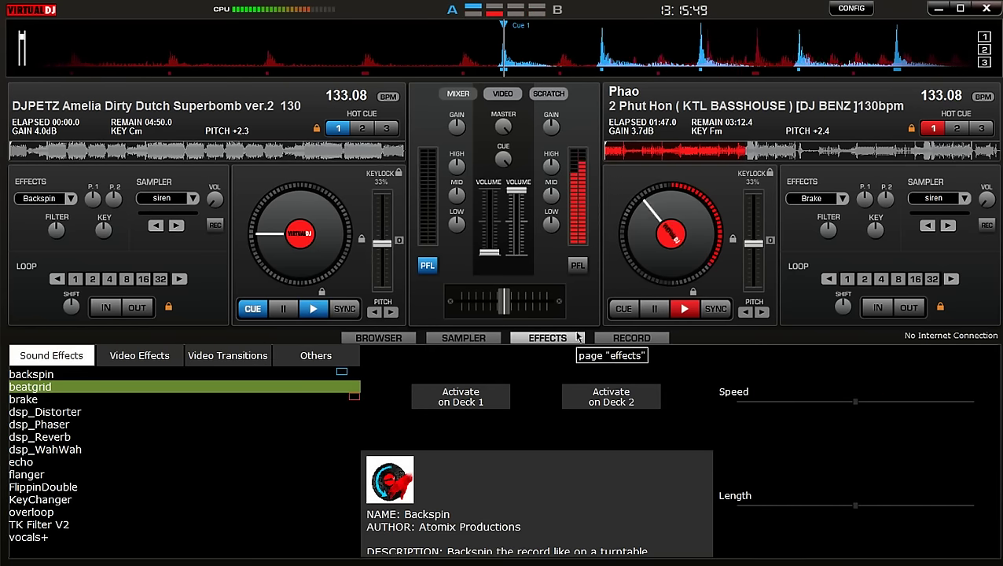
{"action": "left_click", "coordinate": [609, 338]}
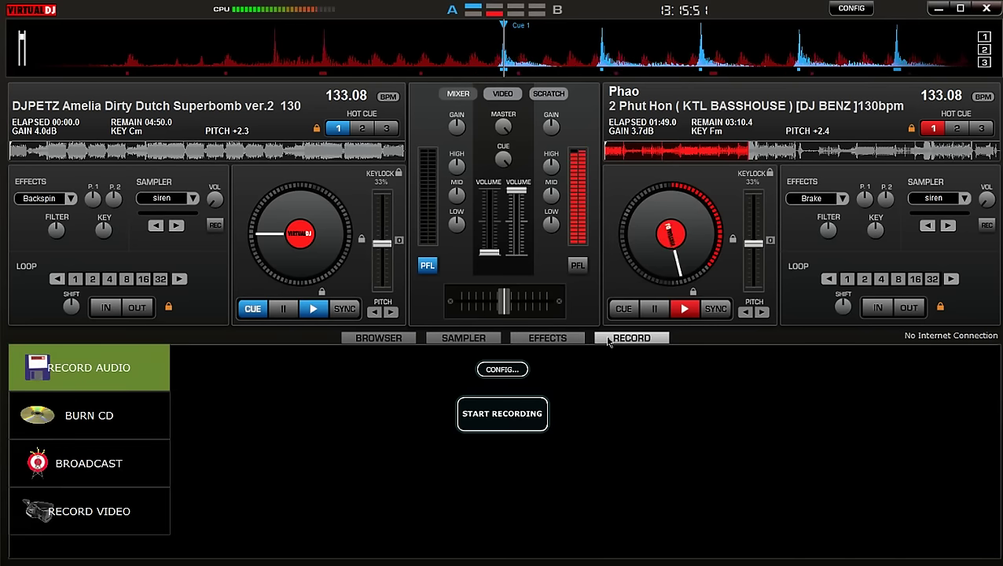
- Lower the sampler volumes of saxo, put your hands up, push, pump it up and this this this, and return to the browser
{"action": "left_click", "coordinate": [471, 338]}
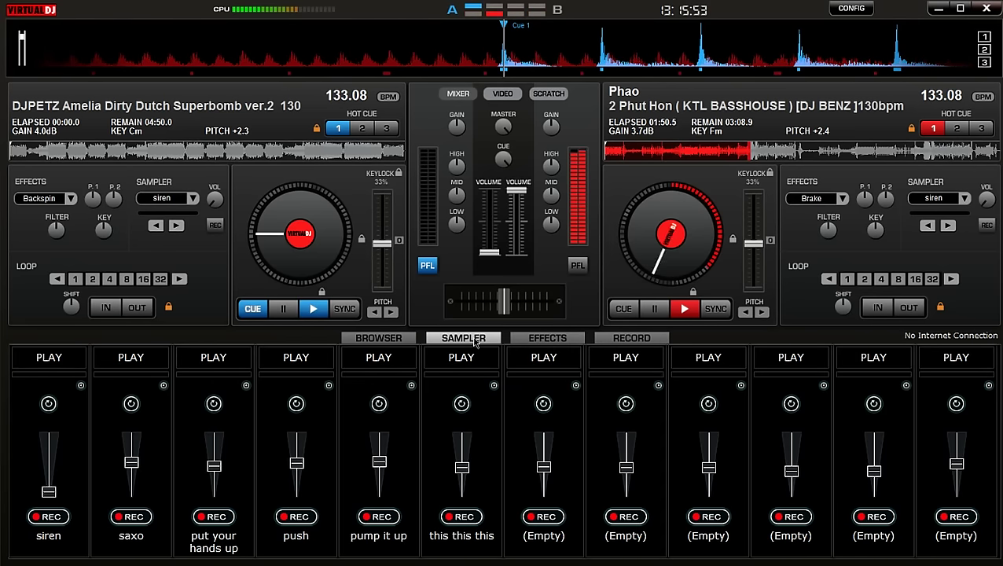
{"action": "left_click", "coordinate": [379, 338]}
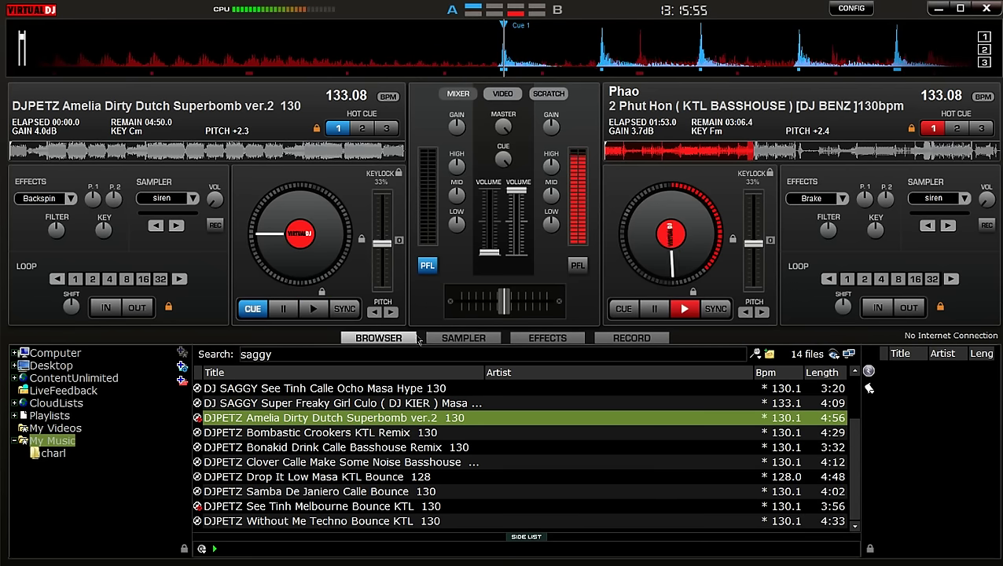
{"action": "left_click", "coordinate": [456, 338]}
{"action": "left_click_drag", "start_coordinate": [131, 462], "coordinate": [132, 472]}
{"action": "left_click_drag", "start_coordinate": [214, 466], "coordinate": [214, 473]}
{"action": "left_click_drag", "start_coordinate": [297, 463], "coordinate": [298, 476]}
{"action": "left_click_drag", "start_coordinate": [379, 461], "coordinate": [379, 479]}
{"action": "left_click_drag", "start_coordinate": [462, 467], "coordinate": [461, 475]}
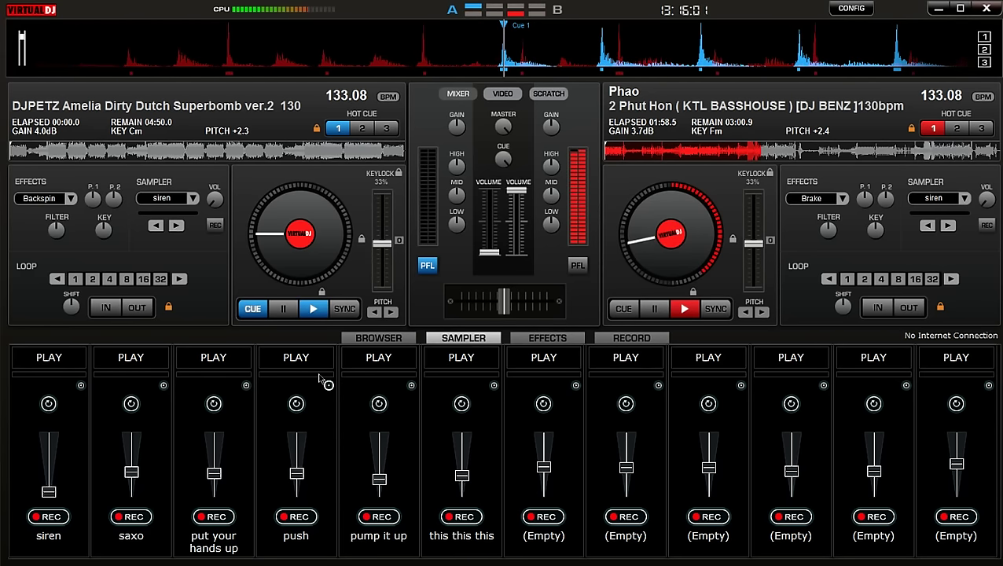
{"action": "left_click", "coordinate": [379, 338]}
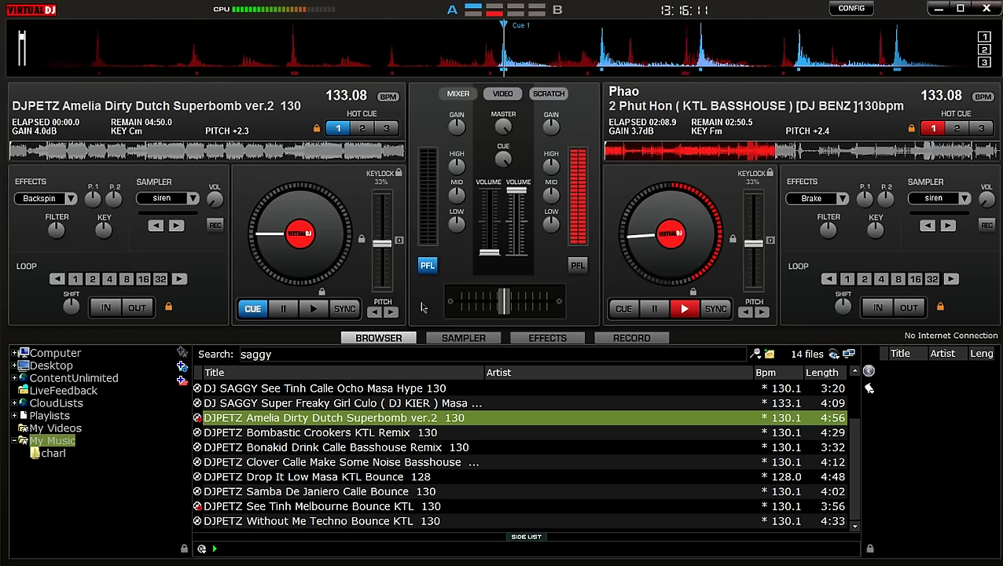
- Play "Amelia Dirty Dutch Superbomb ver.2" on deck A at full volume, fade deck B to zero and return it to its cue point
{"action": "key", "text": "space"}
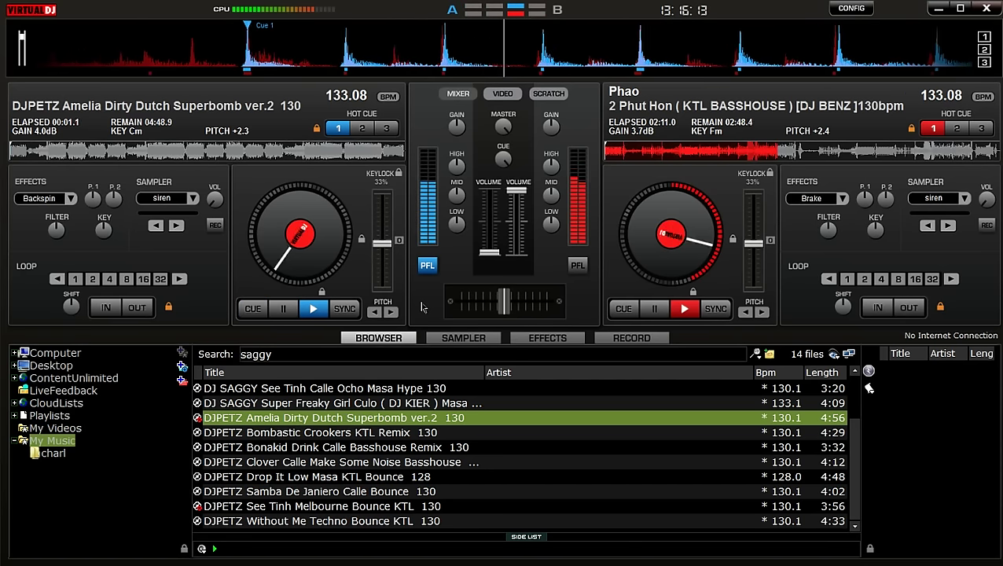
{"action": "left_click_drag", "start_coordinate": [489, 252], "coordinate": [491, 191]}
{"action": "left_click", "coordinate": [578, 264]}
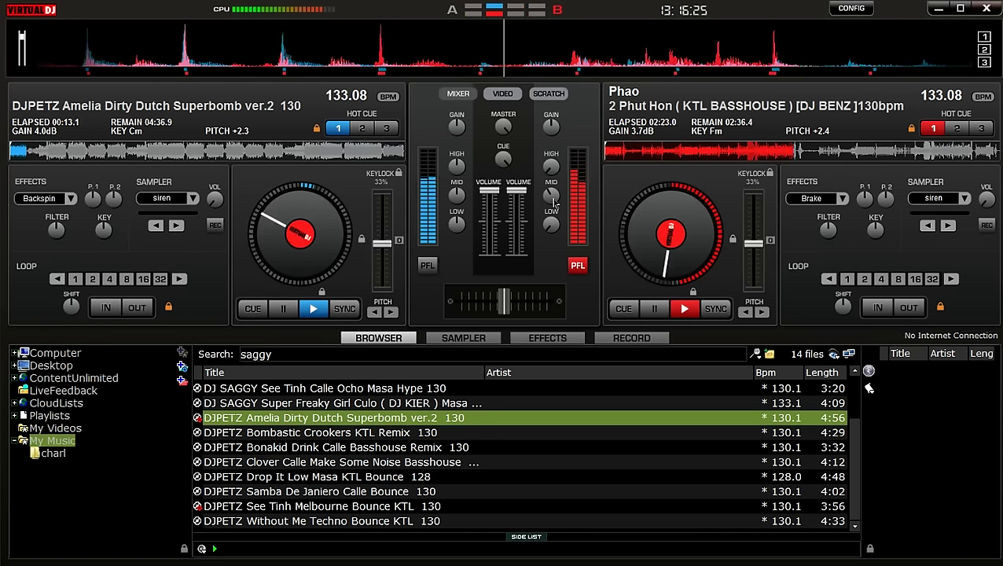
{"action": "left_click_drag", "start_coordinate": [517, 189], "coordinate": [516, 253]}
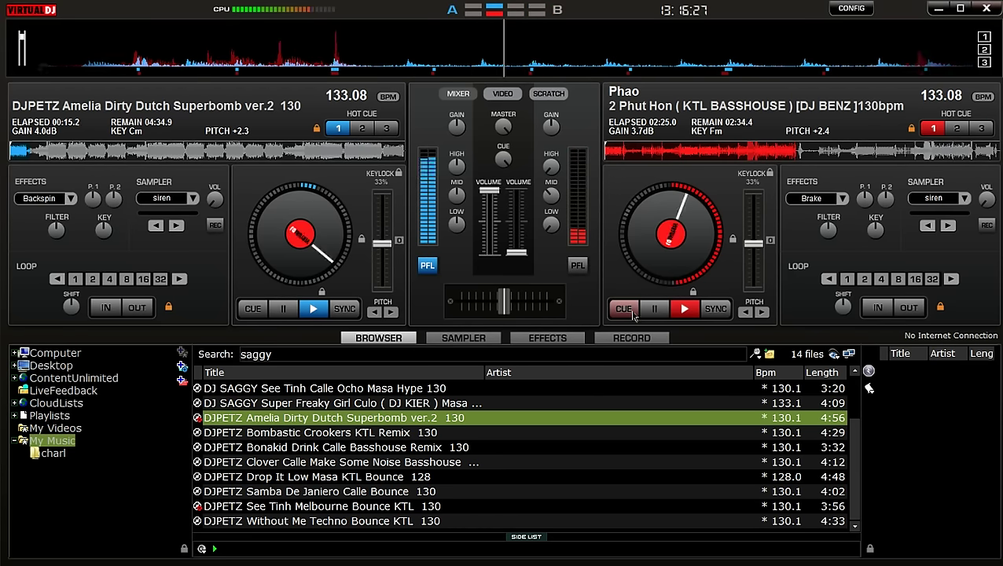
{"action": "left_click", "coordinate": [634, 312]}
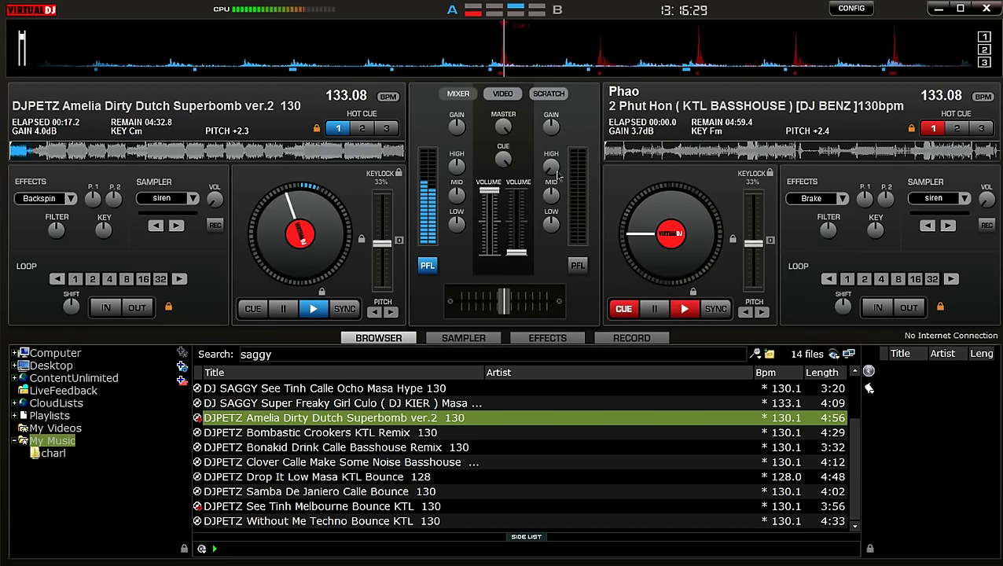
- Load "DJPETZ Bombastic Crookers KTL Remix 130" onto deck B and sync it to deck A's tempo
{"action": "key", "text": "Down"}
{"action": "left_click", "coordinate": [577, 265]}
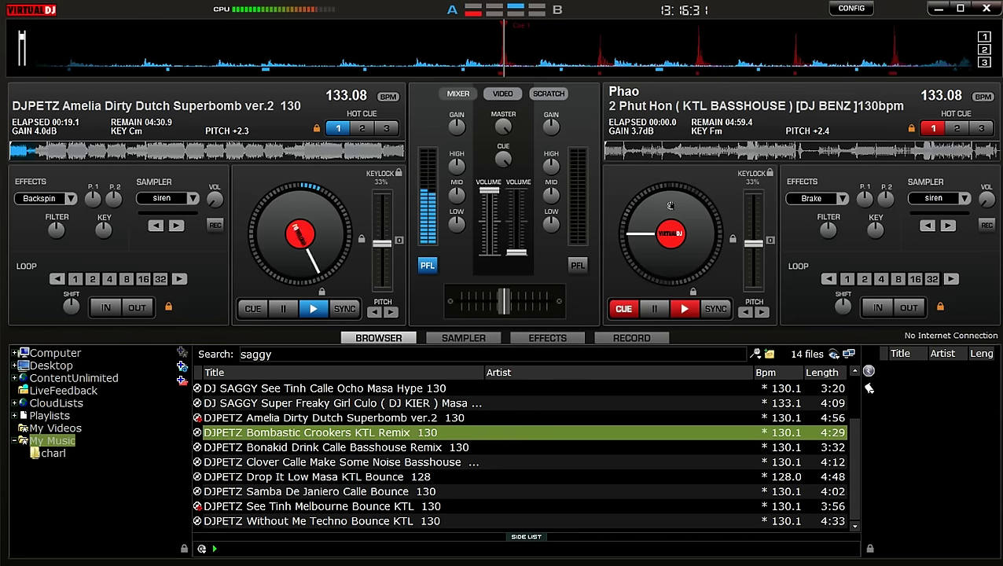
{"action": "key", "text": "Right"}
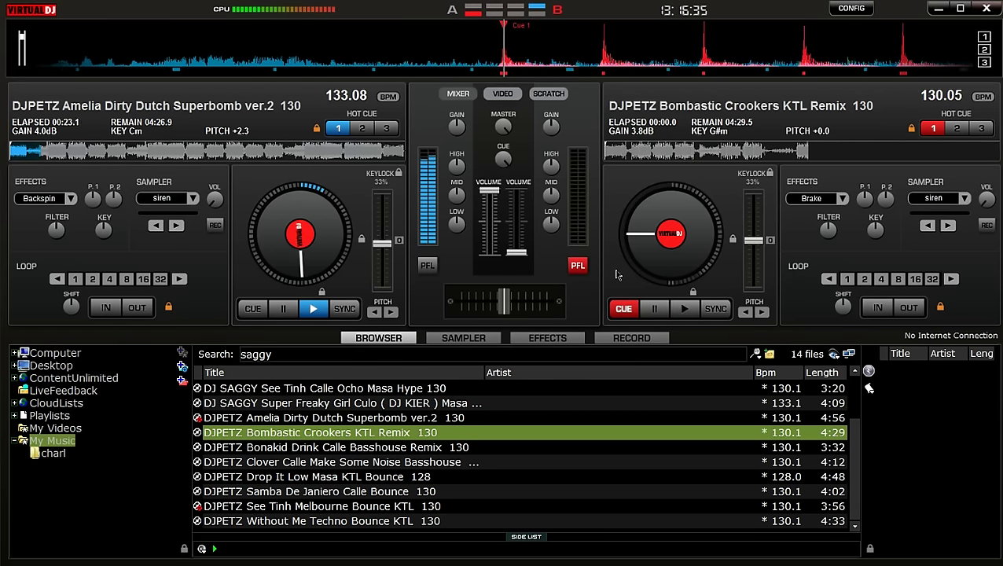
{"action": "key", "text": "s"}
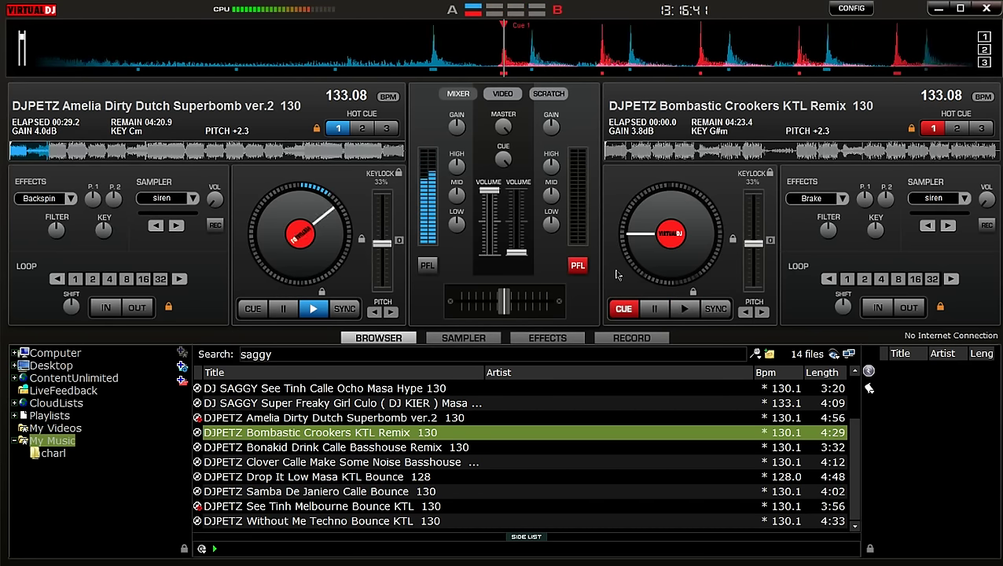
- Minimize the DJ software, raise the Windows speaker volume slightly and switch back to VirtualDJ
{"action": "left_click", "coordinate": [936, 8]}
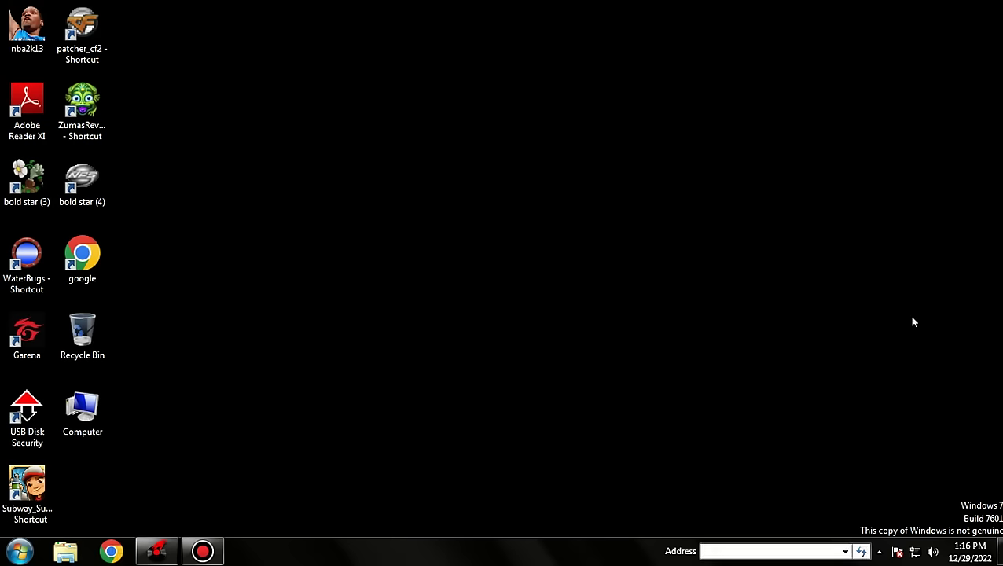
{"action": "left_click", "coordinate": [933, 551]}
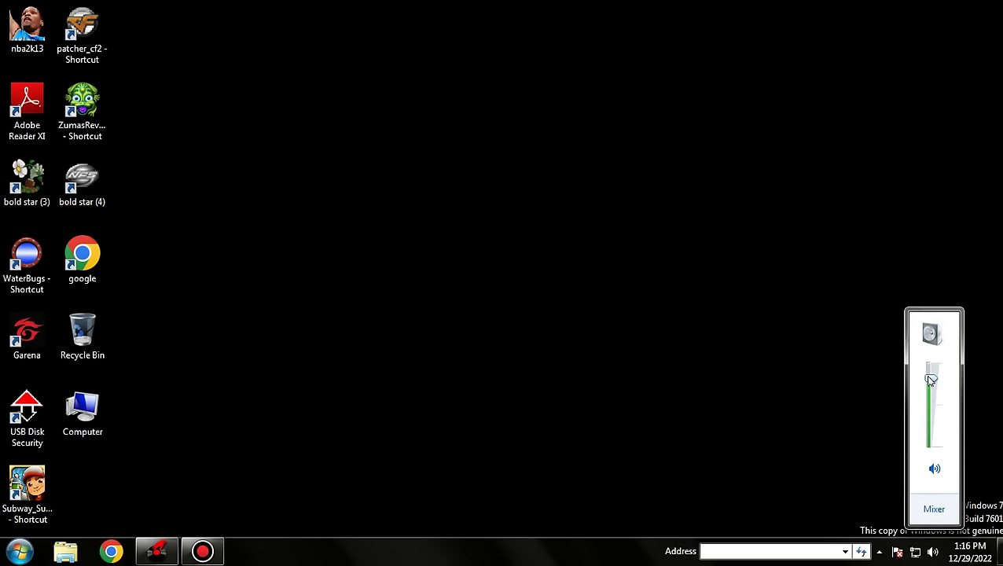
{"action": "left_click", "coordinate": [703, 359]}
{"action": "key", "text": "alt+Tab"}
{"action": "key", "text": "alt+Tab"}
{"action": "key", "text": "alt+Tab"}
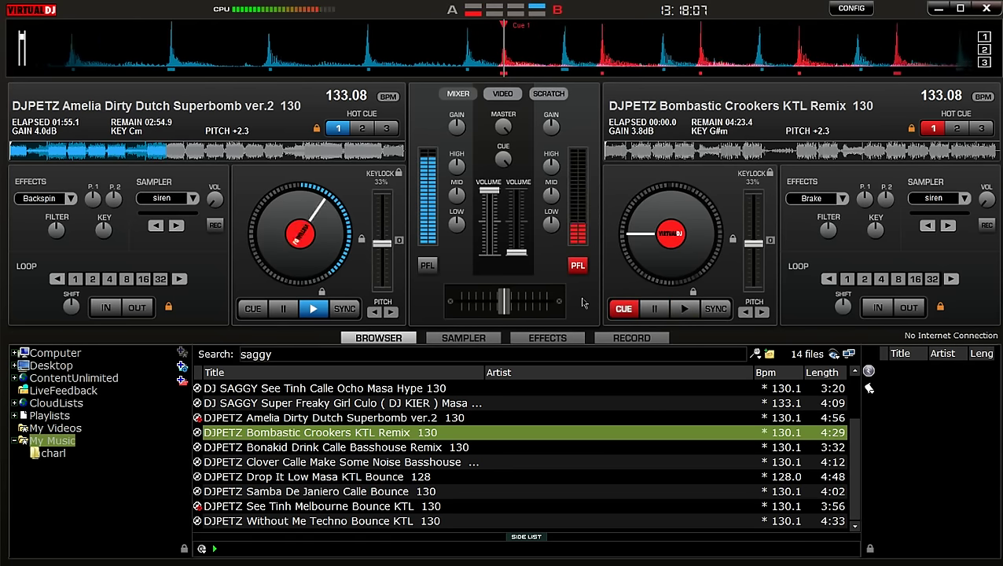
- Fade from deck A to "Bombastic Crookers" on deck B, and load "DJPETZ Bonakid Drink Calle Basshouse Remix 130" onto deck A, synced
{"action": "left_click_drag", "start_coordinate": [516, 252], "coordinate": [511, 220]}
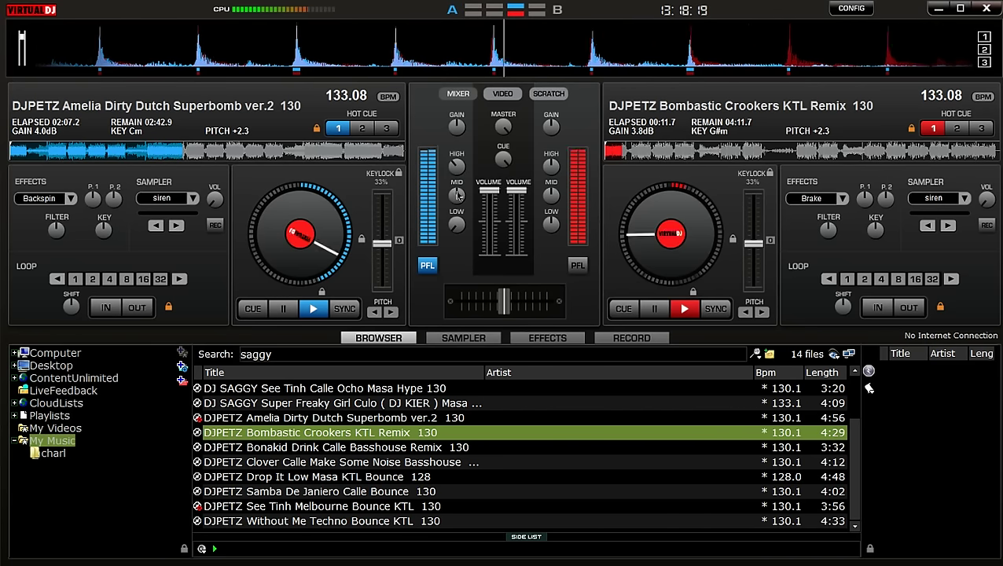
{"action": "left_click_drag", "start_coordinate": [489, 191], "coordinate": [489, 251]}
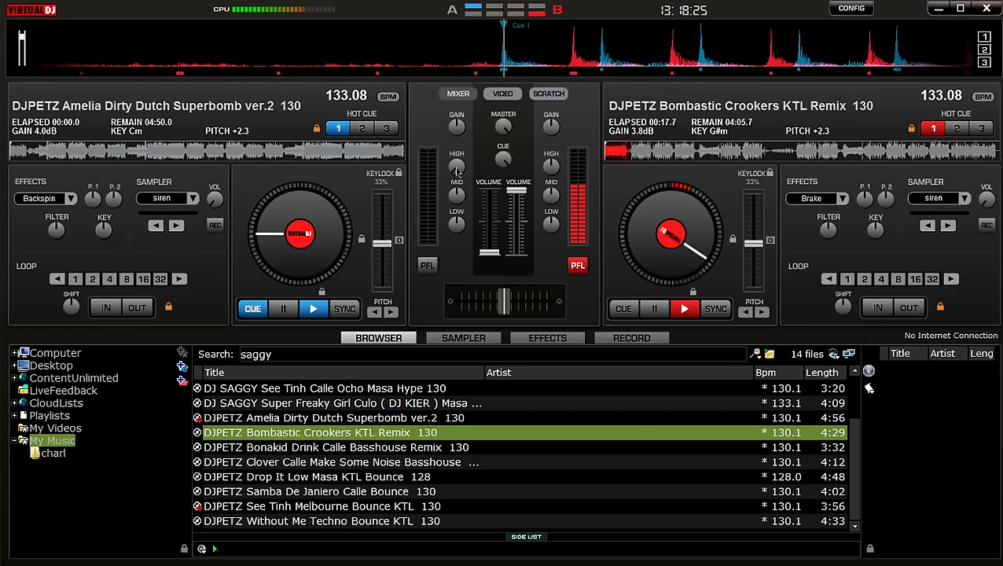
{"action": "left_click_drag", "start_coordinate": [296, 448], "coordinate": [361, 274]}
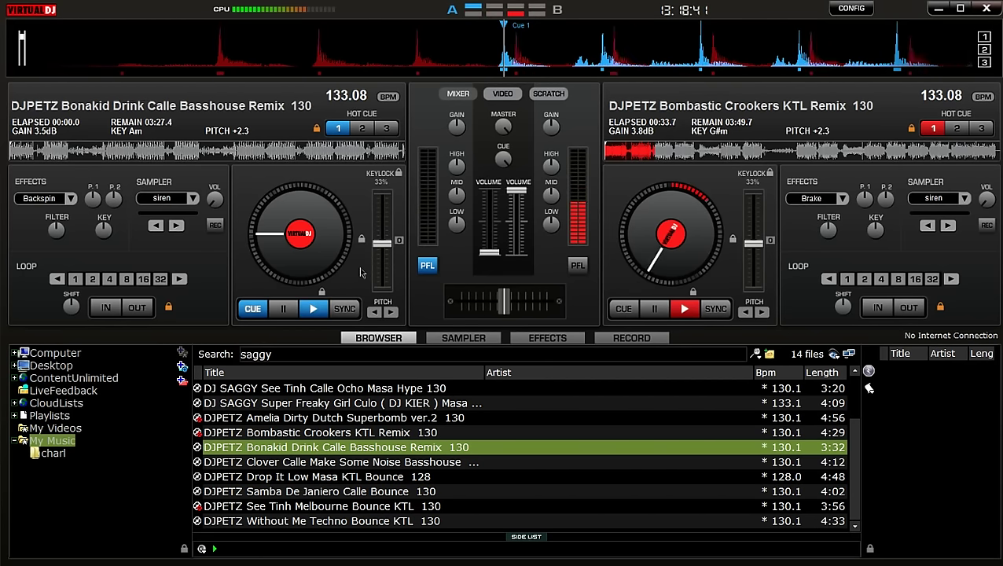
- Check the Windows speaker volume on the desktop and return to VirtualDJ
{"action": "left_click", "coordinate": [938, 8]}
{"action": "left_click", "coordinate": [933, 553]}
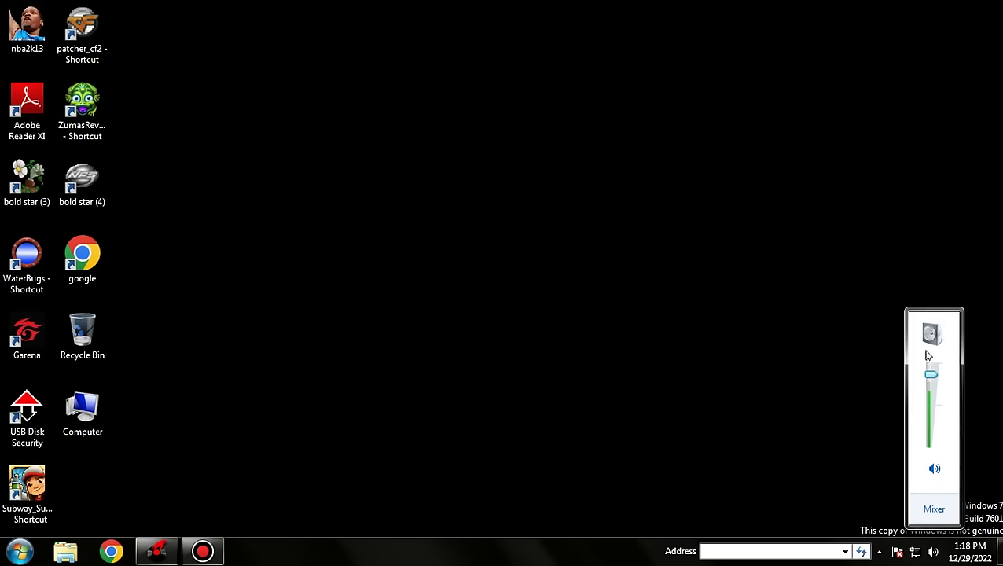
{"action": "left_click", "coordinate": [623, 375]}
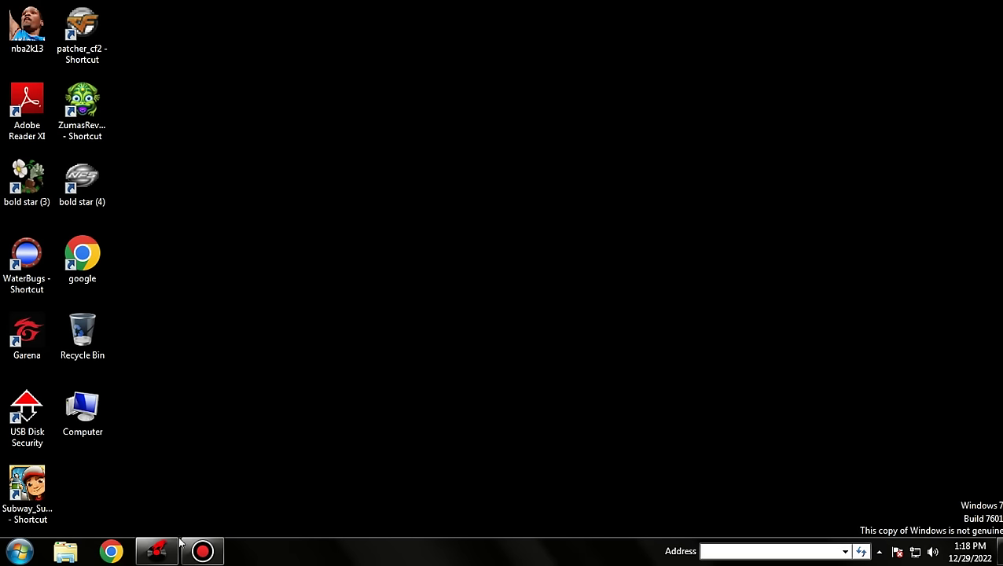
{"action": "left_click", "coordinate": [156, 551]}
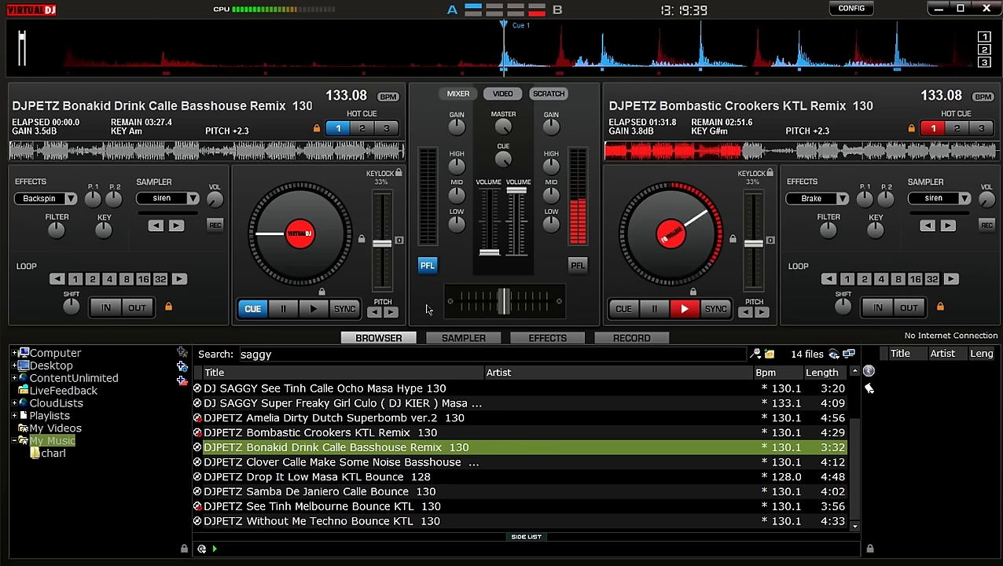
- Fade from deck B to "Bonakid Drink" on deck A, and load "DJPETZ Clover Calle Make Some Noise Basshouse" onto deck B, synced
{"action": "key", "text": "space"}
{"action": "left_click_drag", "start_coordinate": [489, 252], "coordinate": [489, 190]}
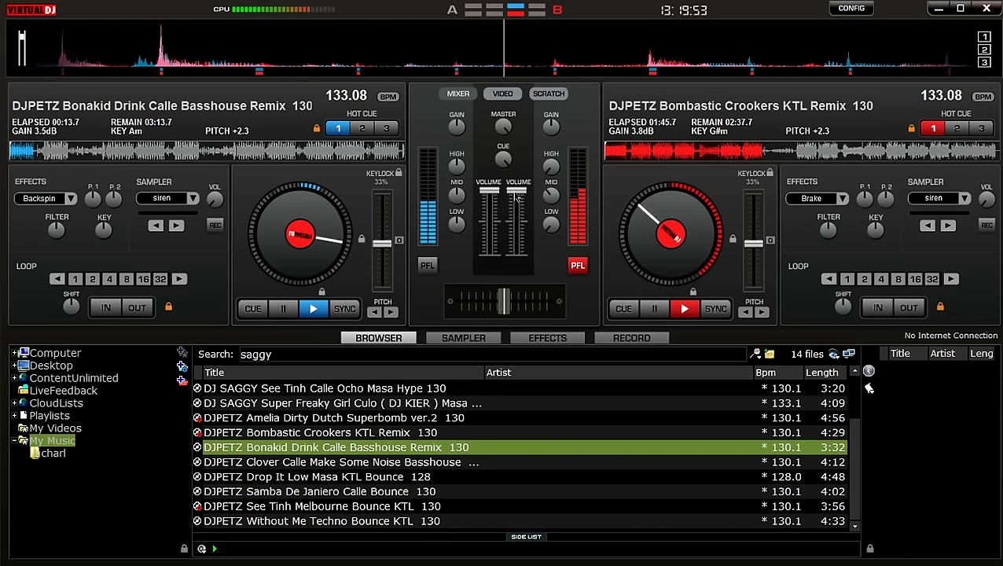
{"action": "left_click_drag", "start_coordinate": [515, 198], "coordinate": [515, 252]}
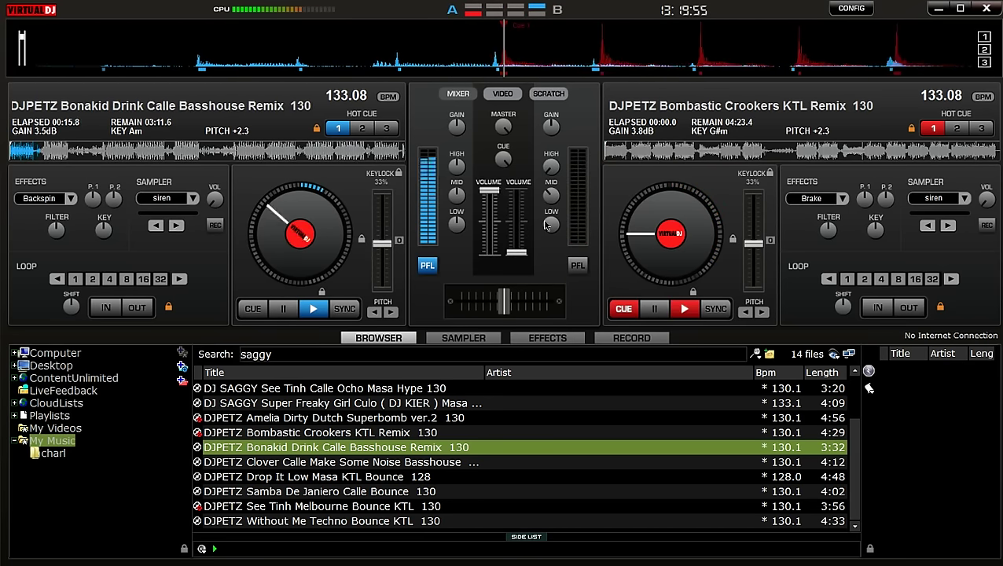
{"action": "left_click_drag", "start_coordinate": [471, 462], "coordinate": [677, 305]}
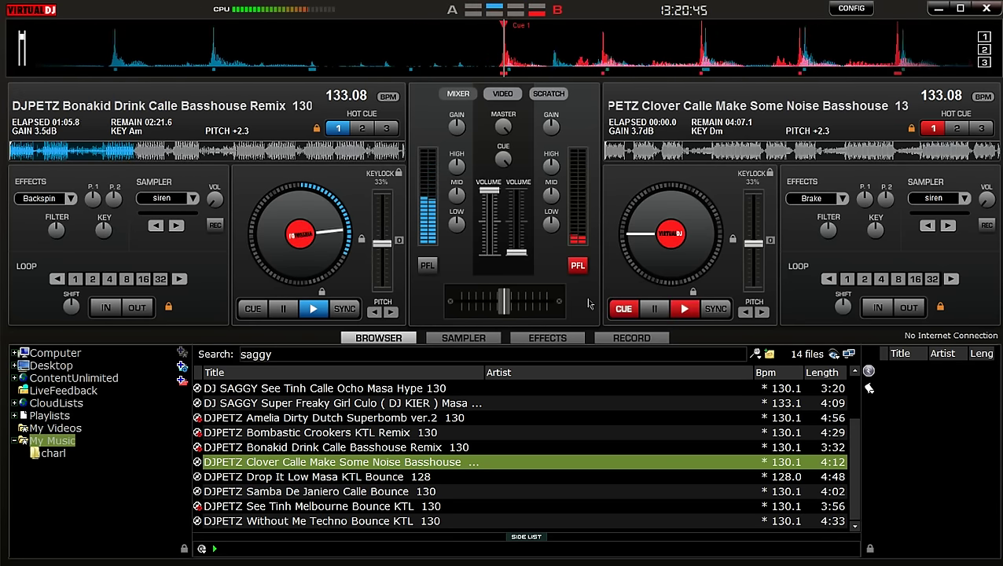
- Play "Clover Calle Make Some Noise" on deck B, bring its volume up to full and fade deck A down to zero
{"action": "key", "text": "space"}
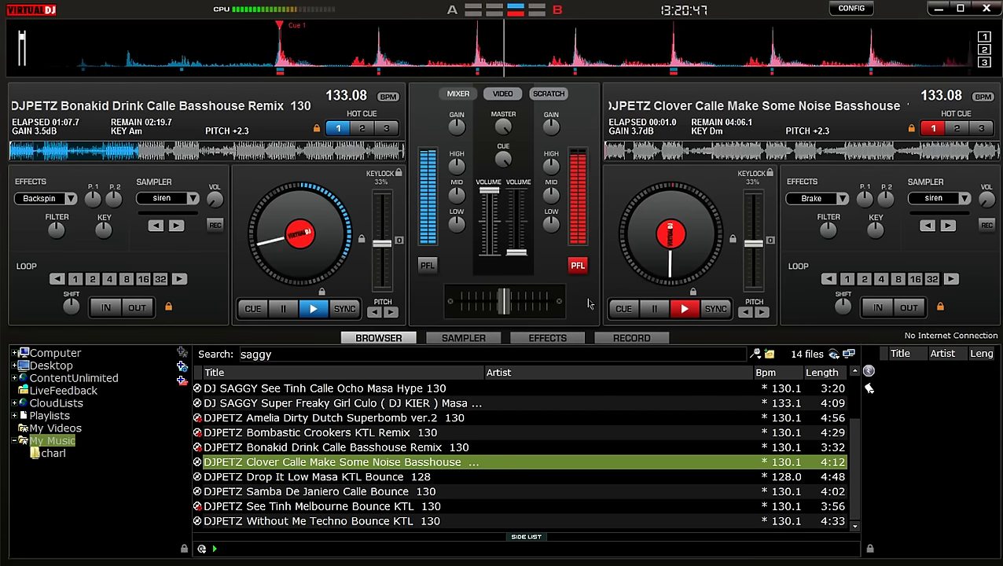
{"action": "left_click_drag", "start_coordinate": [516, 253], "coordinate": [516, 191]}
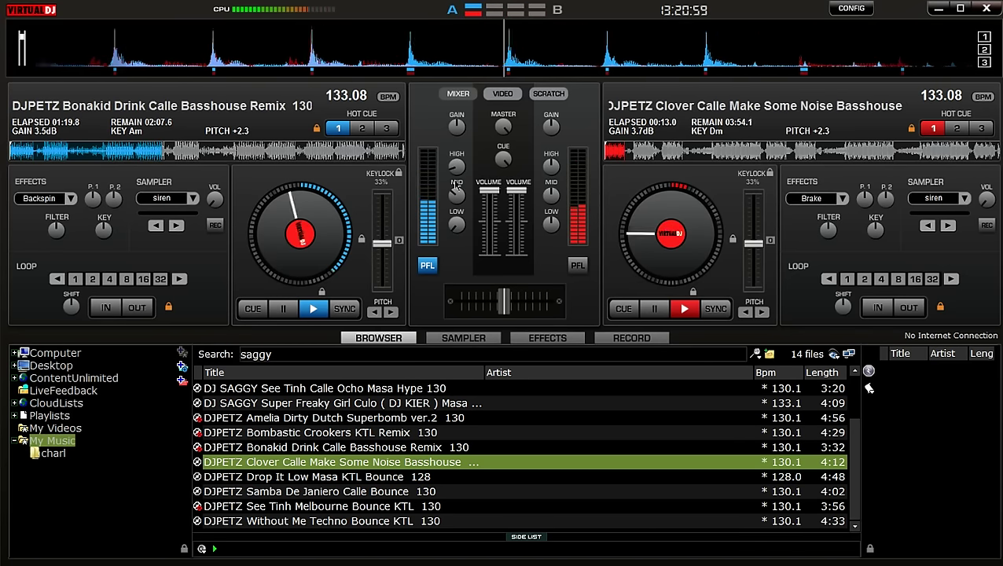
{"action": "left_click_drag", "start_coordinate": [493, 199], "coordinate": [489, 252]}
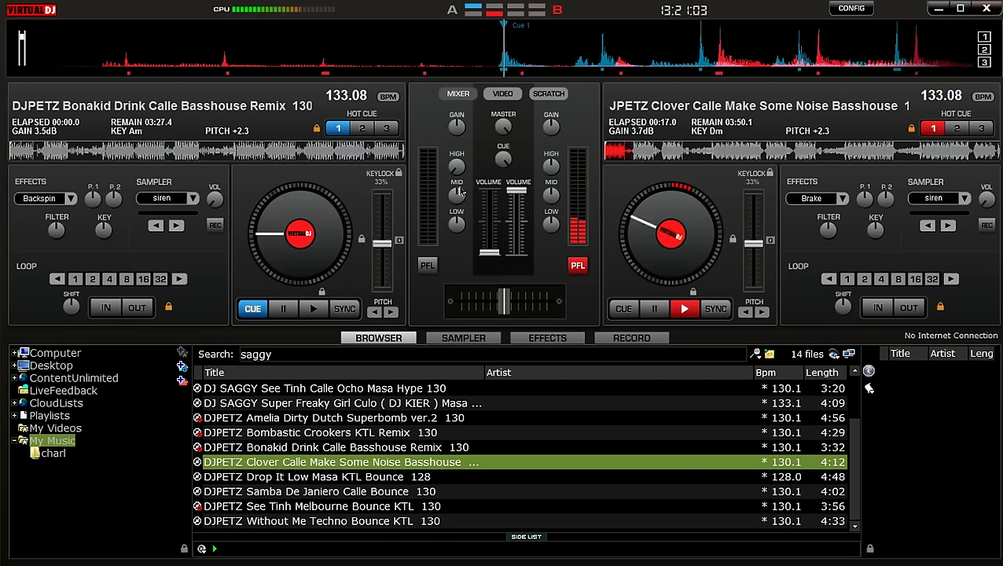
- Load "Drop It Low Masa KTL Bounce 128" onto deck A and replace it with "DJPETZ Samba De Janiero Calle Bounce 130", synced
{"action": "left_click_drag", "start_coordinate": [285, 481], "coordinate": [349, 281]}
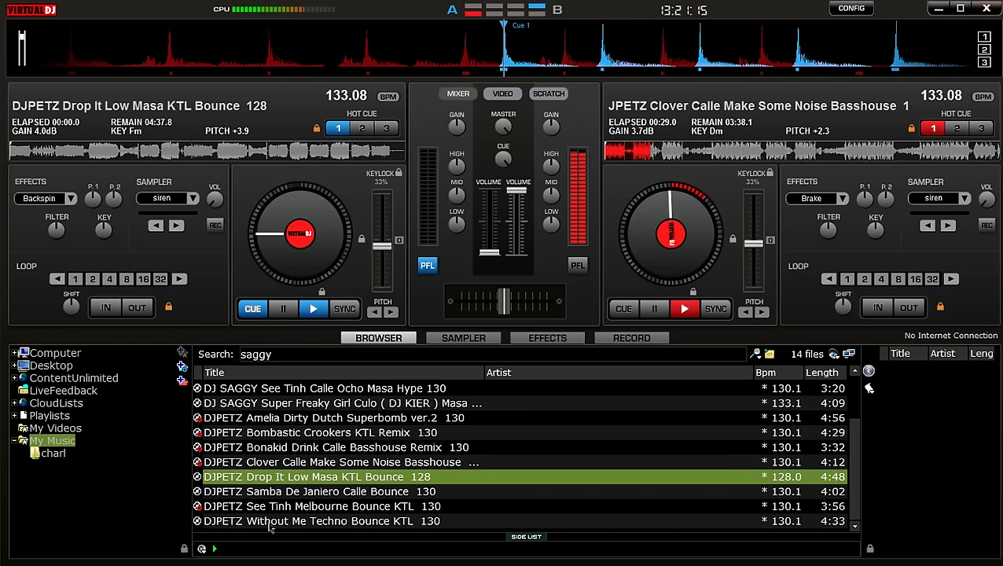
{"action": "left_click_drag", "start_coordinate": [251, 497], "coordinate": [360, 274]}
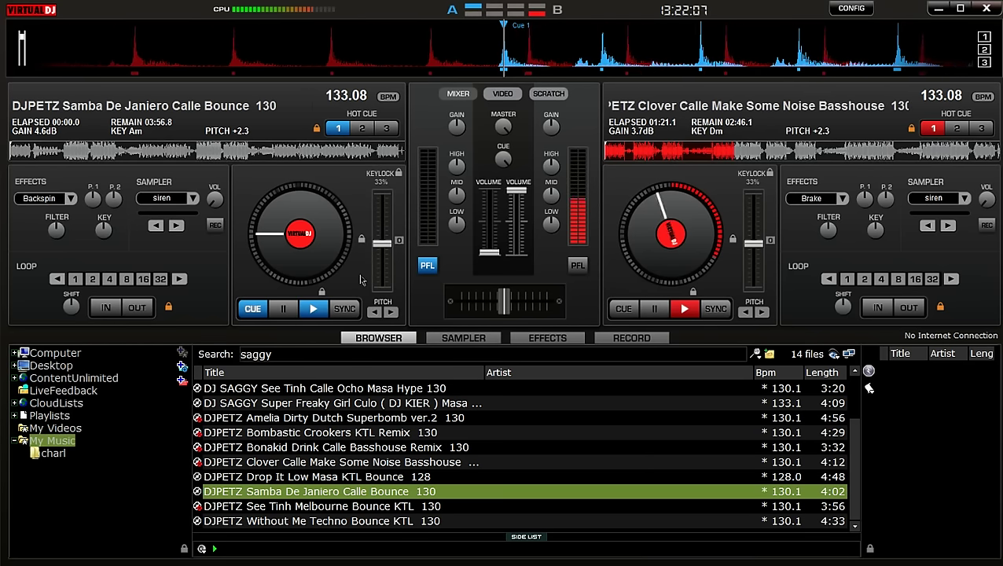
- Play "Samba De Janiero" on deck A at full volume and fade deck B down to zero
{"action": "key", "text": "space"}
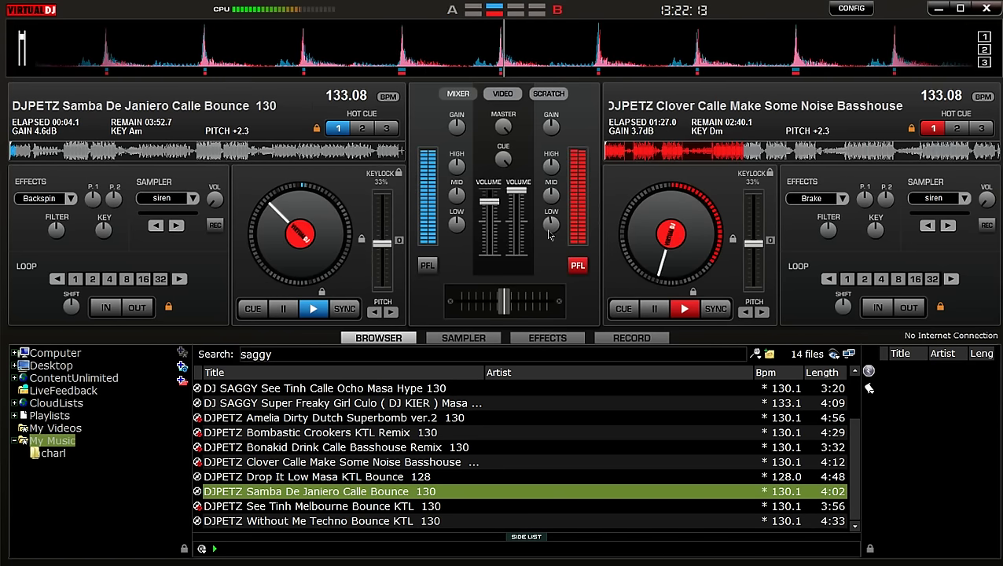
{"action": "left_click_drag", "start_coordinate": [488, 201], "coordinate": [488, 190]}
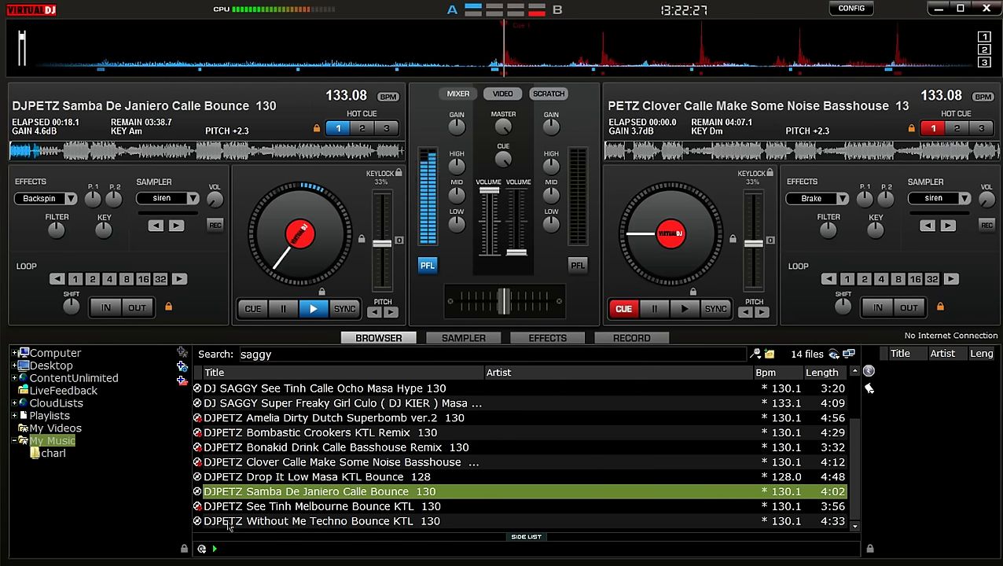
- Load "DJPETZ See Tinh Melbourne Bounce KTL 130" onto deck B and sync it to deck A's tempo
{"action": "key", "text": "Down"}
{"action": "key", "text": "ctrl+Right"}
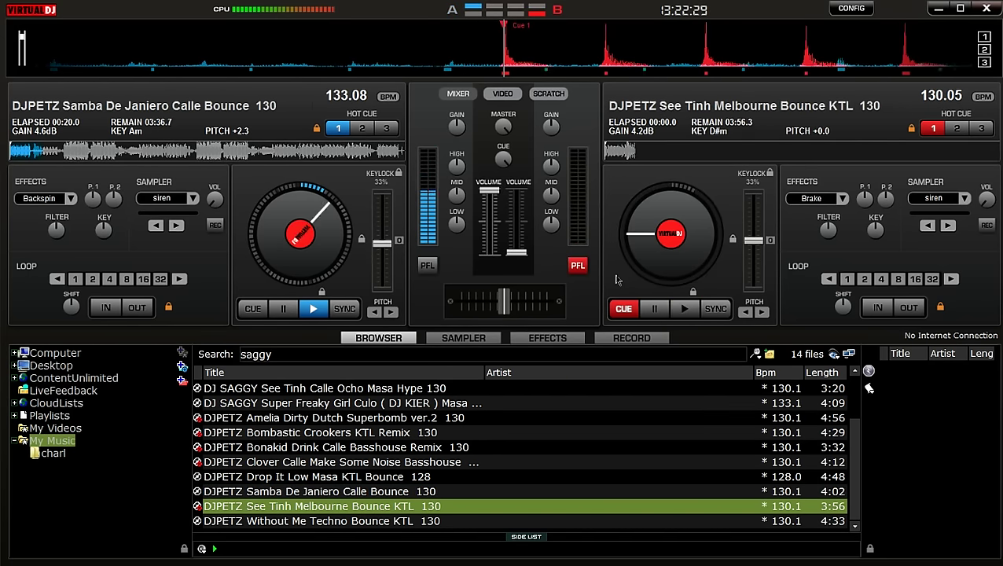
{"action": "key", "text": "s"}
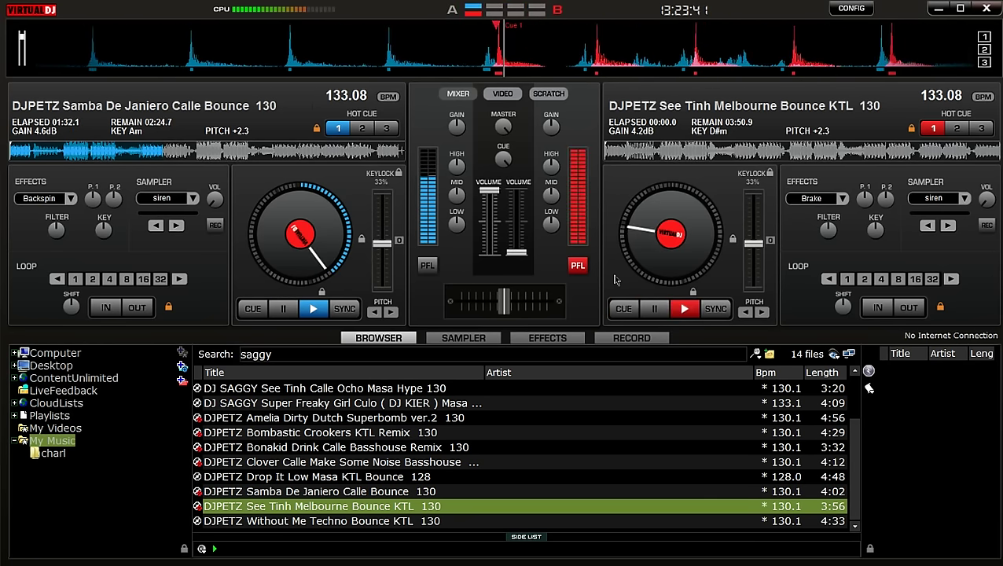
- Play "See Tinh Melbourne Bounce" on deck B at full volume, fade deck A to zero and return it to its cue point
{"action": "key", "text": "space"}
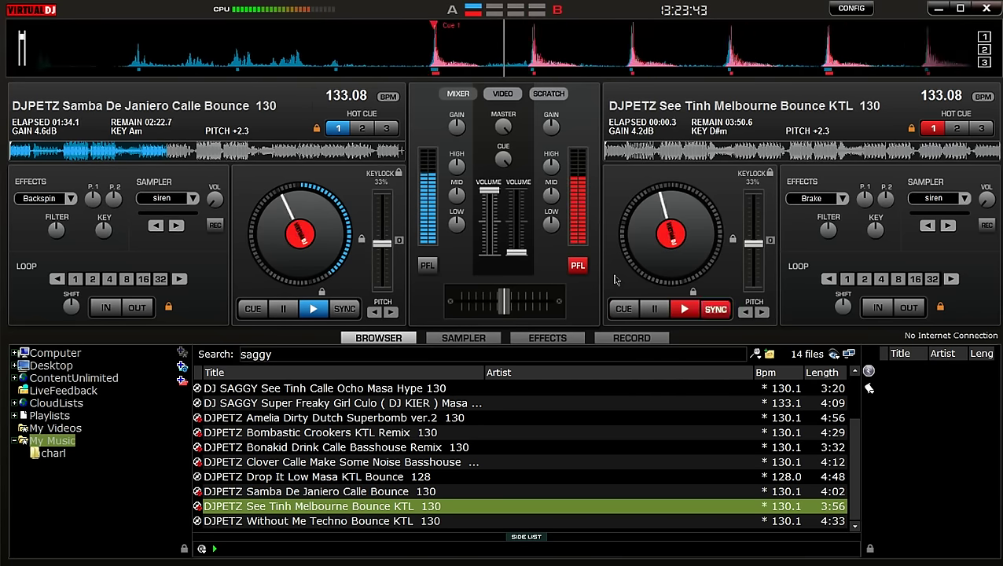
{"action": "left_click_drag", "start_coordinate": [516, 253], "coordinate": [518, 192]}
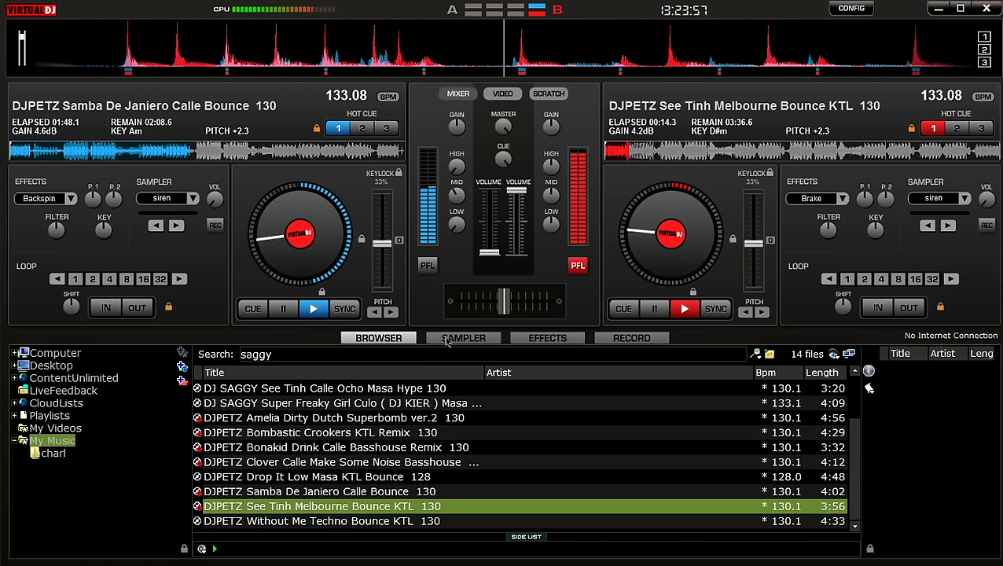
{"action": "left_click", "coordinate": [258, 311]}
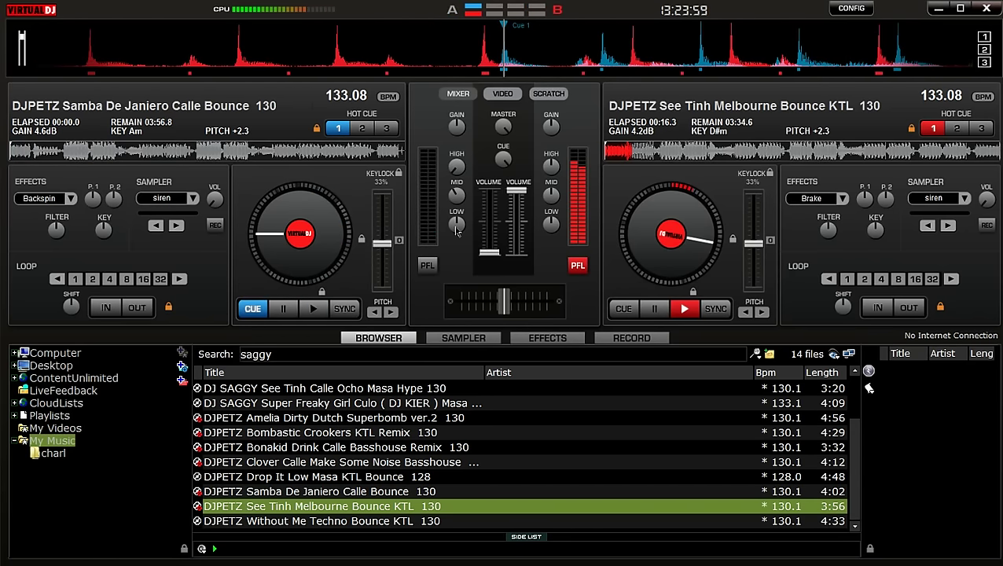
- Load "DJPETZ Without Me Techno Bounce KTL 130" onto deck A, sync it to deck B's tempo and start playing it
{"action": "left_click_drag", "start_coordinate": [276, 521], "coordinate": [352, 171]}
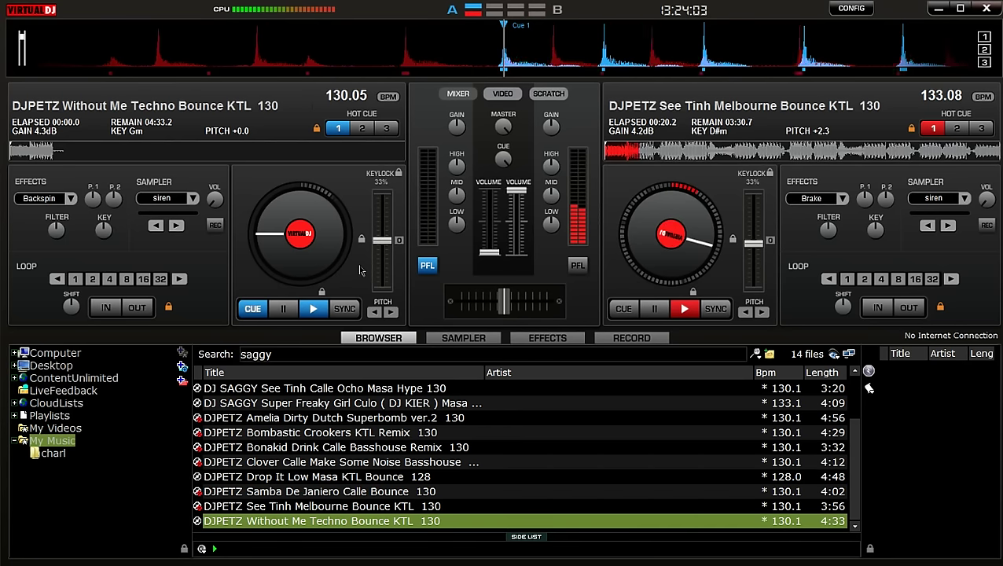
{"action": "key", "text": "s"}
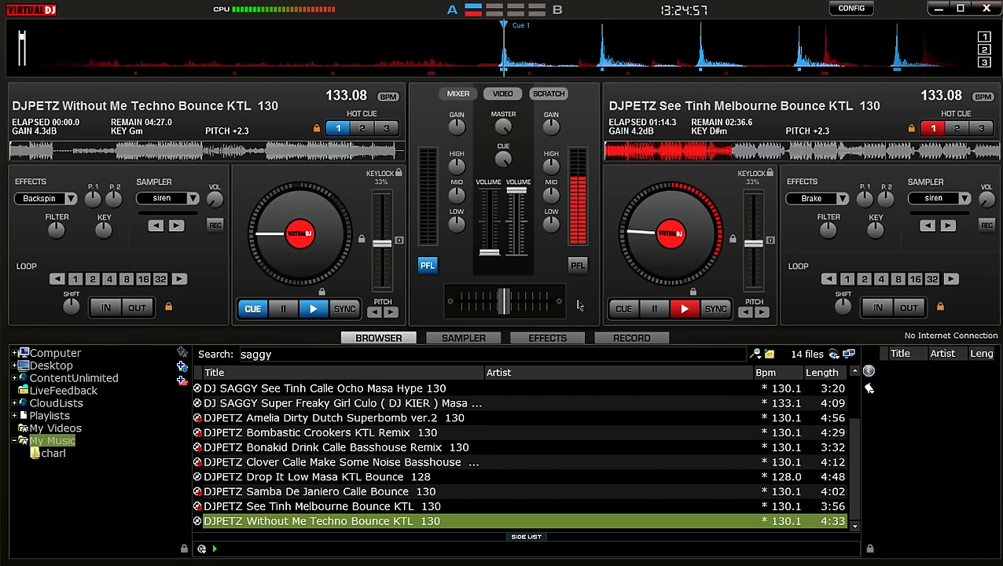
{"action": "key", "text": "space"}
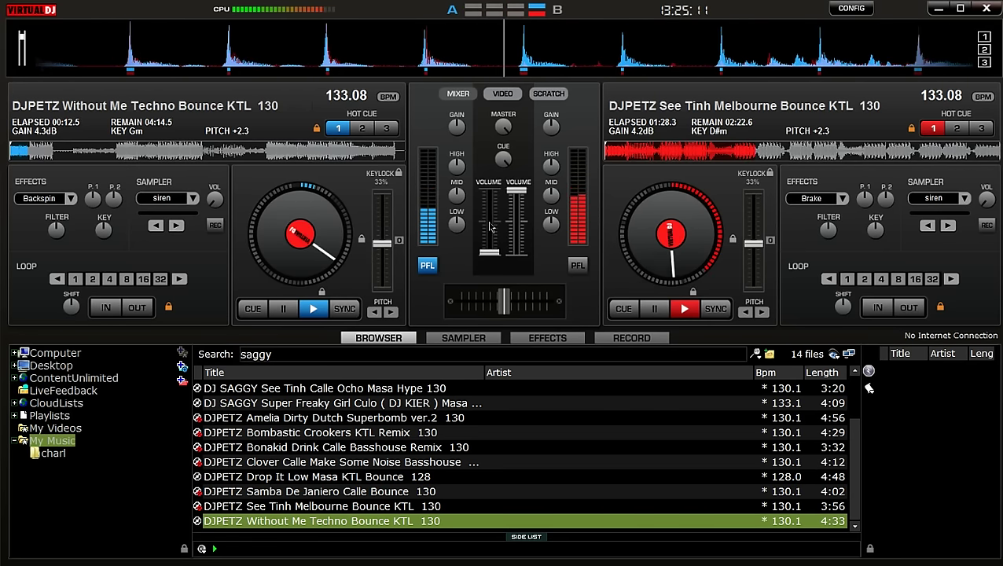
- Raise deck A to full volume, fade deck B down to zero and return deck B to its cue point
{"action": "left_click_drag", "start_coordinate": [491, 227], "coordinate": [493, 211]}
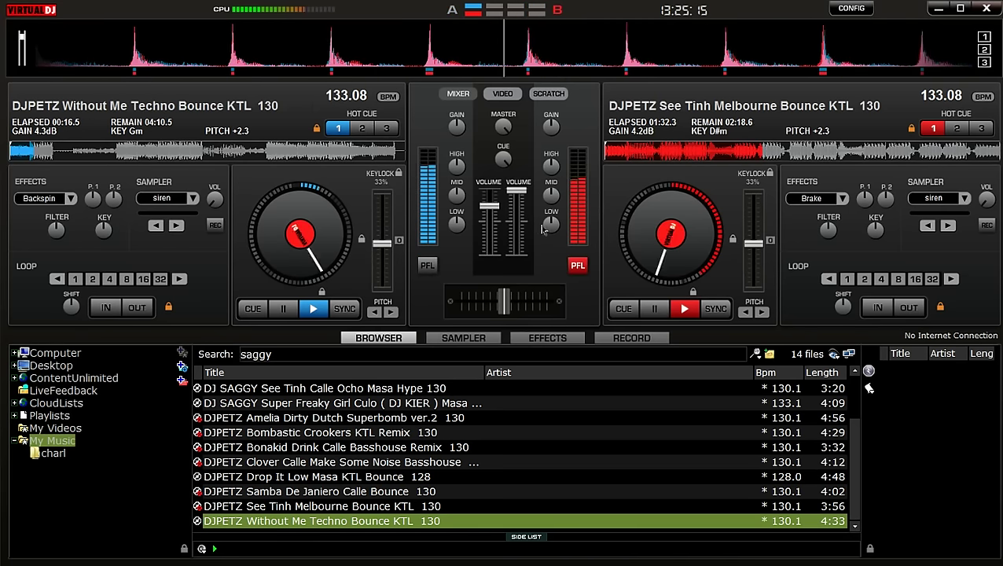
{"action": "left_click_drag", "start_coordinate": [491, 208], "coordinate": [491, 193]}
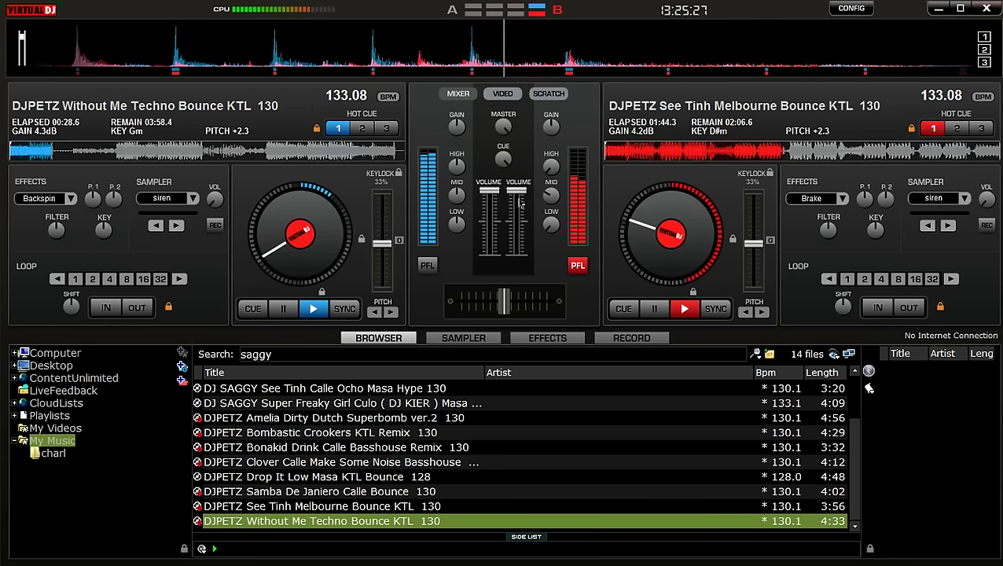
{"action": "left_click", "coordinate": [621, 307]}
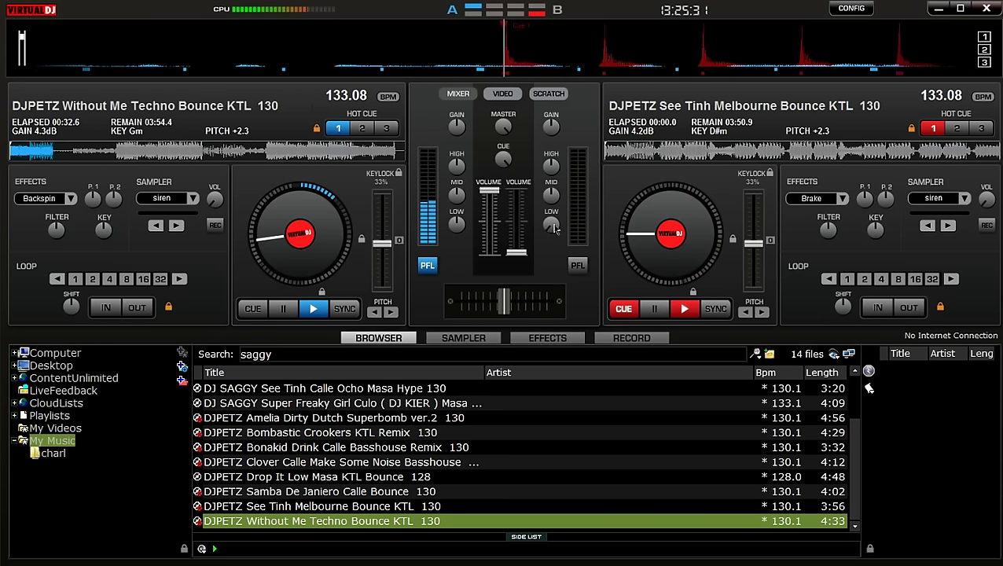
- Search the library for "vol 9" and load "MMDJORLAND MIX SOME NOISE THAI PALAK" onto deck B
{"action": "left_click", "coordinate": [409, 353]}
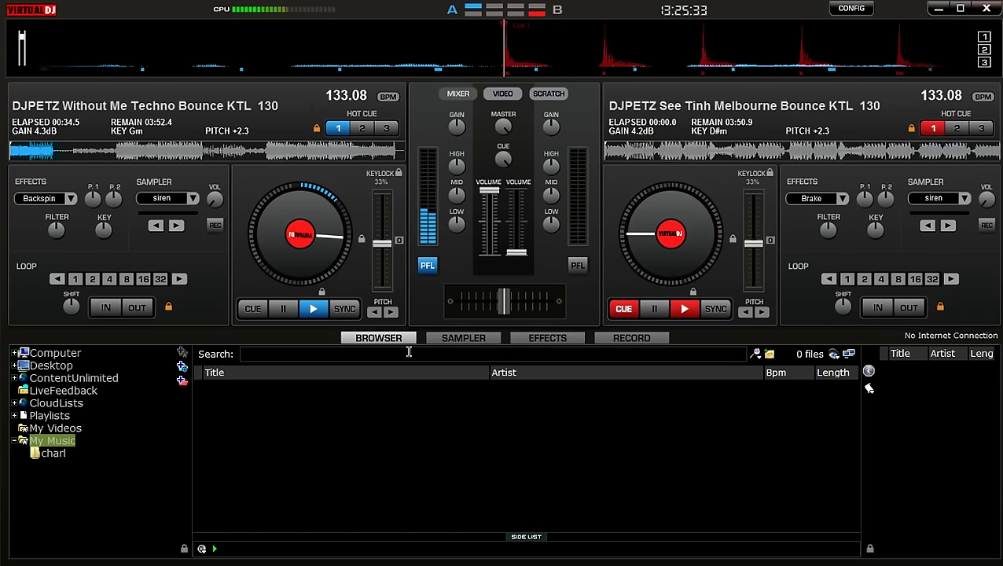
{"action": "type", "text": "vol 9"}
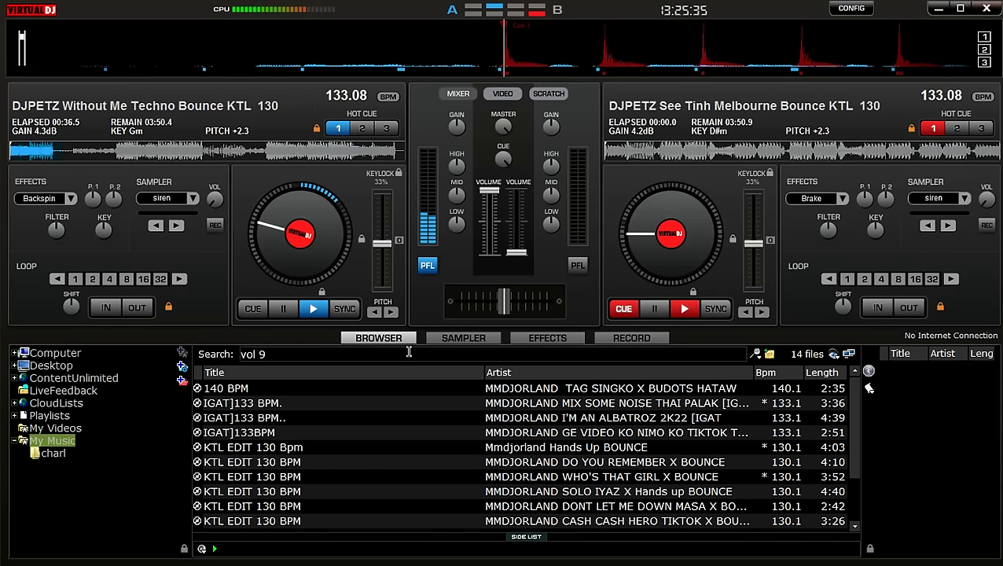
{"action": "left_click_drag", "start_coordinate": [265, 406], "coordinate": [618, 267]}
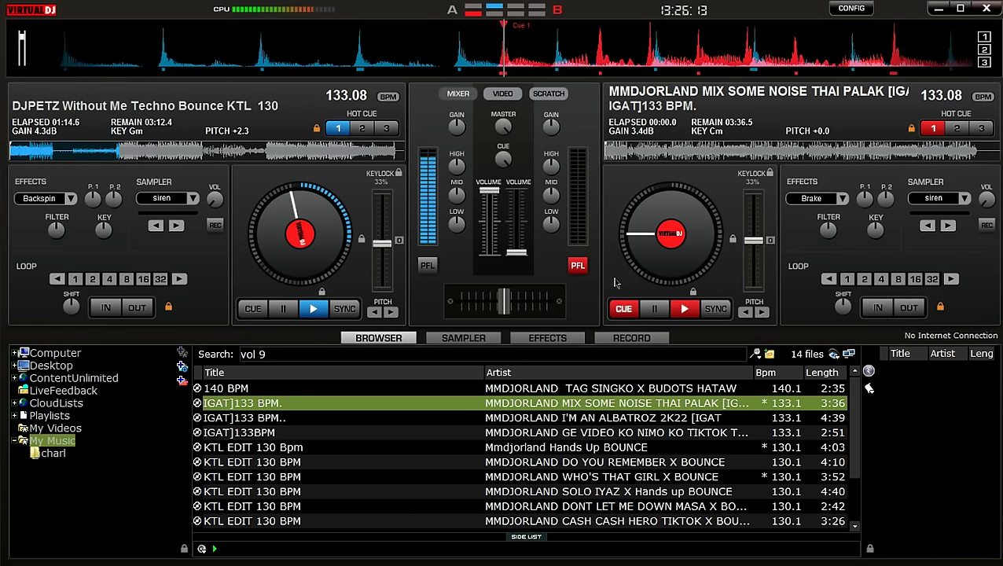
- Check the Windows volume control on the desktop and return to VirtualDJ
{"action": "key", "text": "super+d"}
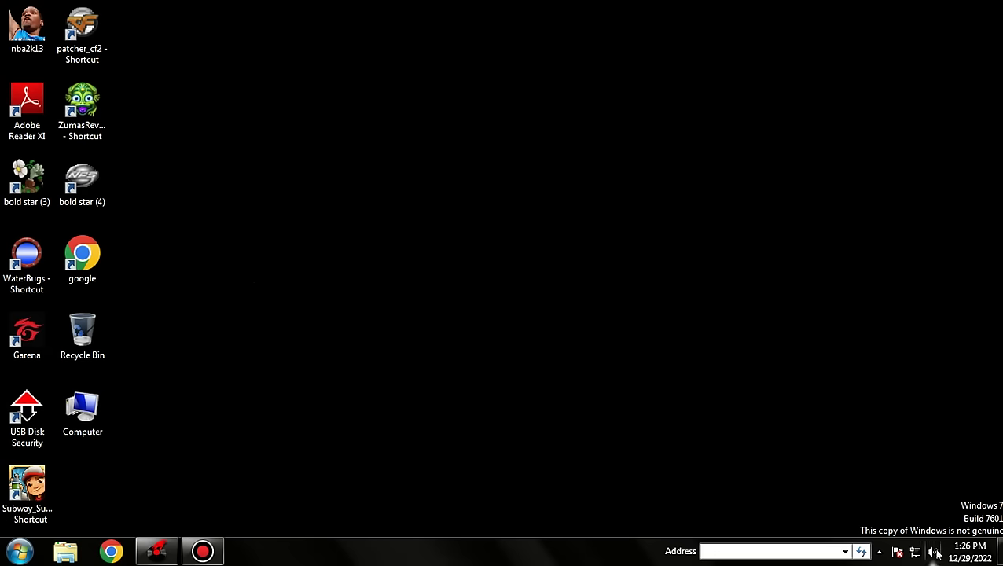
{"action": "left_click", "coordinate": [933, 551]}
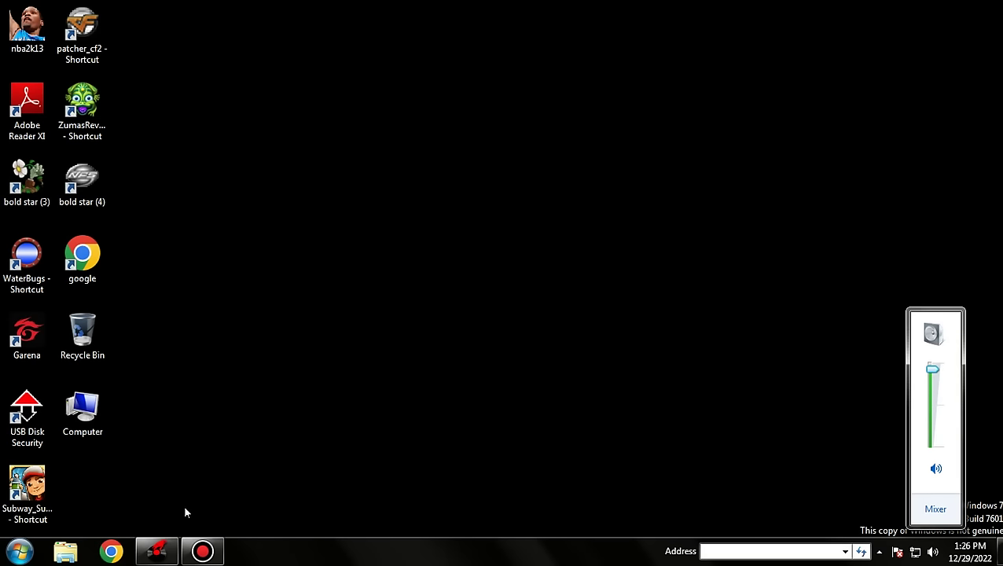
{"action": "left_click", "coordinate": [157, 551]}
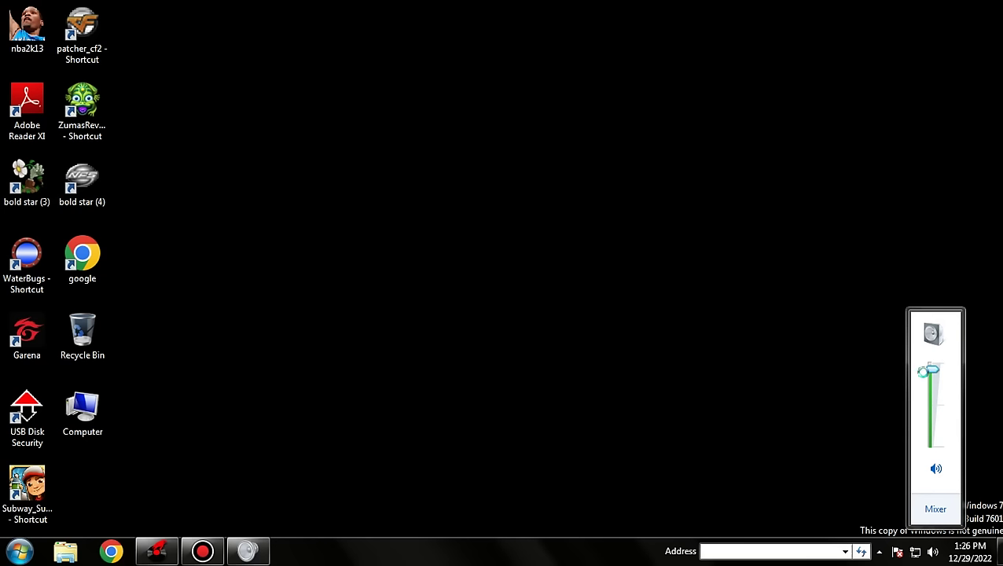
{"action": "left_click", "coordinate": [157, 553]}
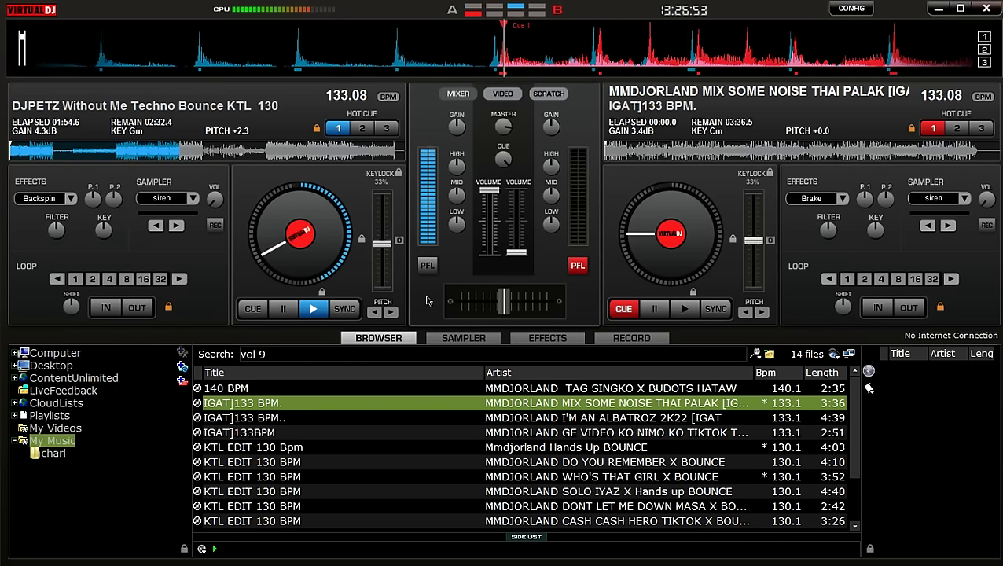
- Play "MIX SOME NOISE THAI PALAK" on deck B at full volume, fade deck A to zero and return it to its cue point
{"action": "key", "text": "space"}
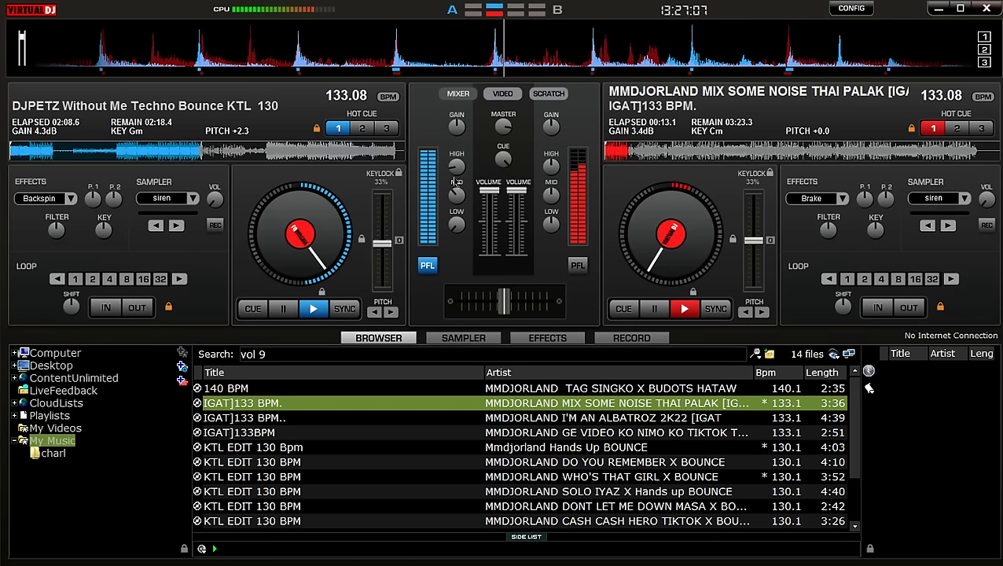
{"action": "left_click_drag", "start_coordinate": [491, 195], "coordinate": [491, 250]}
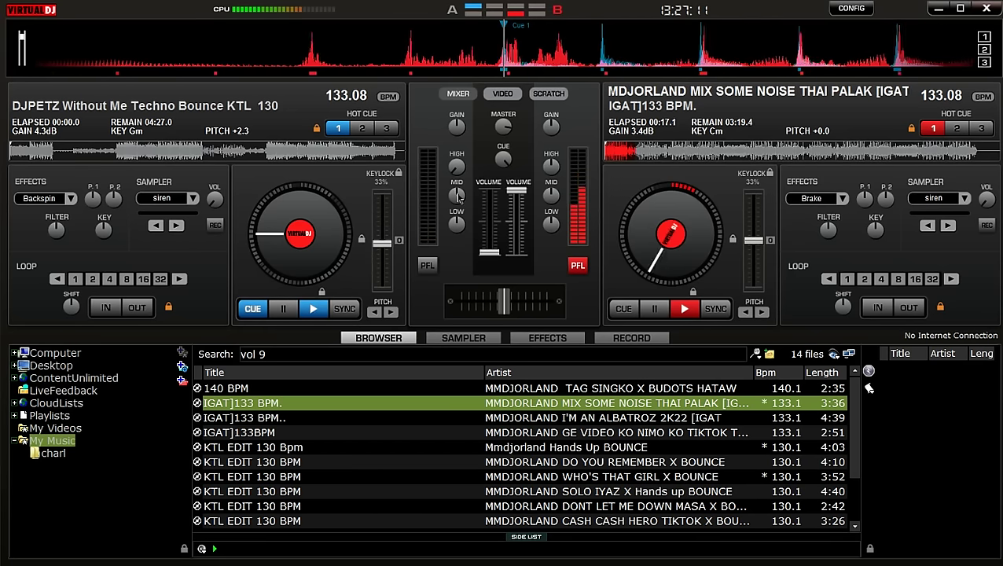
- Load "MMDJORLAND GE VIDEO KO NIMO KO TIKTOK THAI PALAK" onto deck A
{"action": "key", "text": "Down"}
{"action": "key", "text": "Down"}
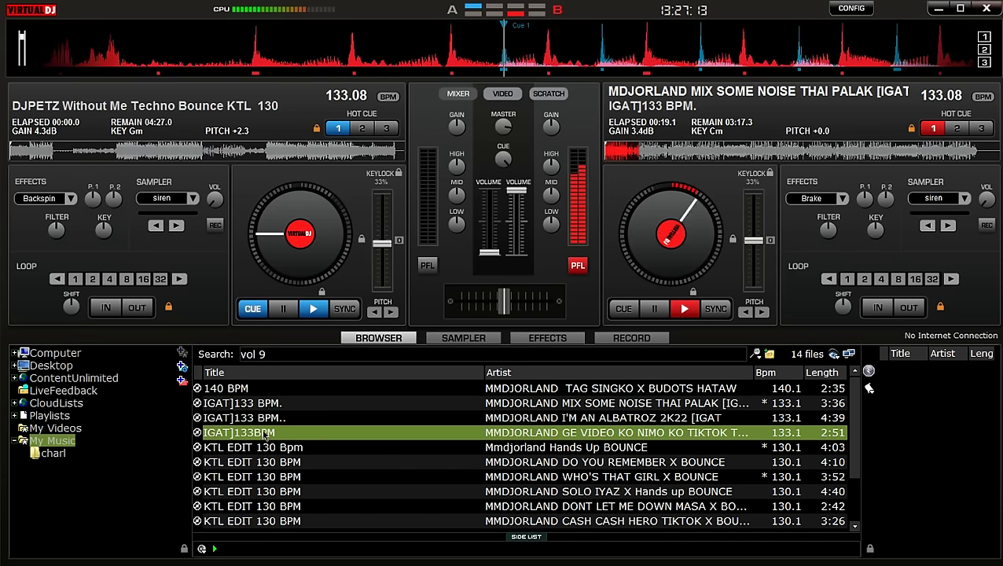
{"action": "key", "text": "Left"}
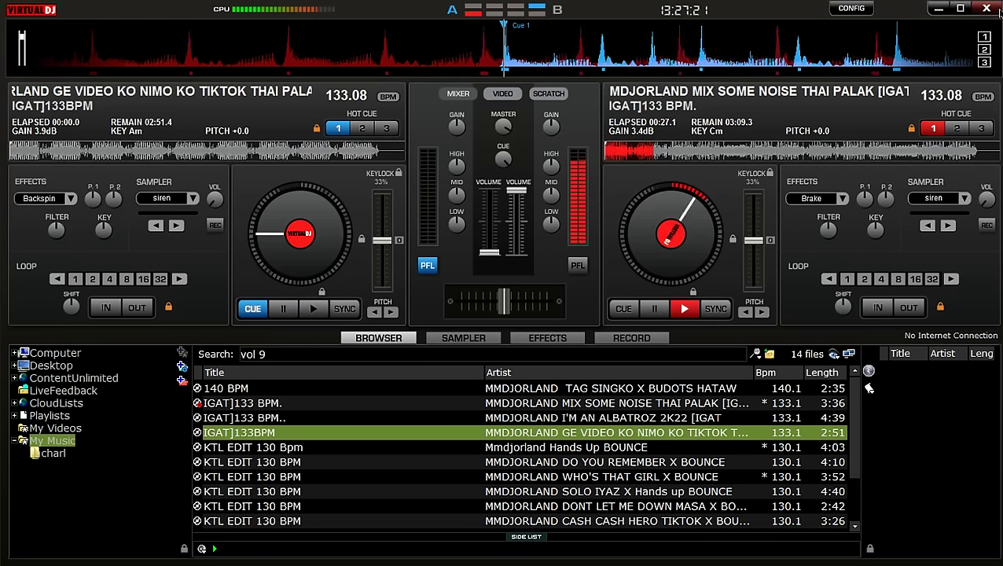
- Minimize VirtualDJ to check the system volume level once more, close the volume control and restore VirtualDJ
{"action": "left_click", "coordinate": [936, 8]}
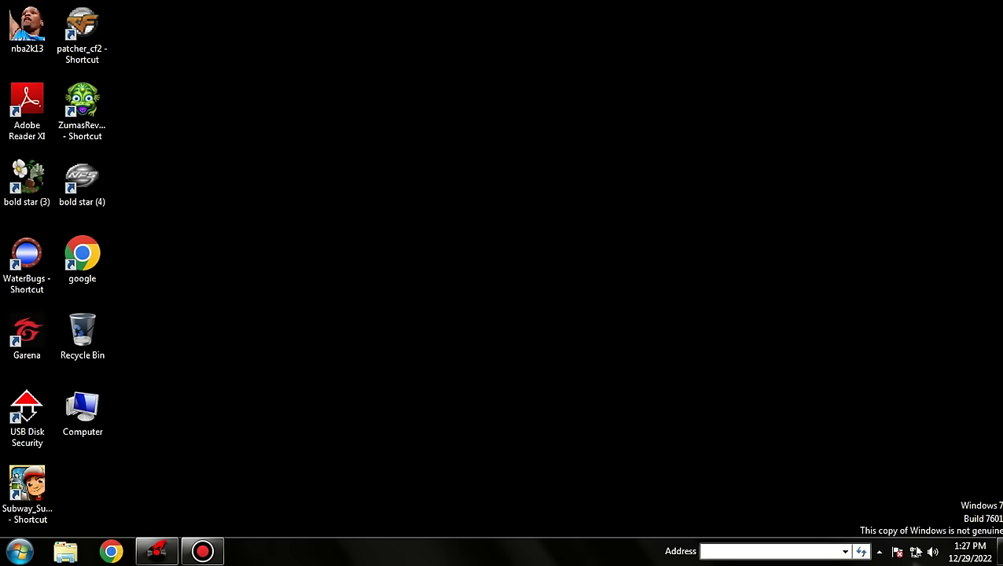
{"action": "left_click", "coordinate": [933, 552]}
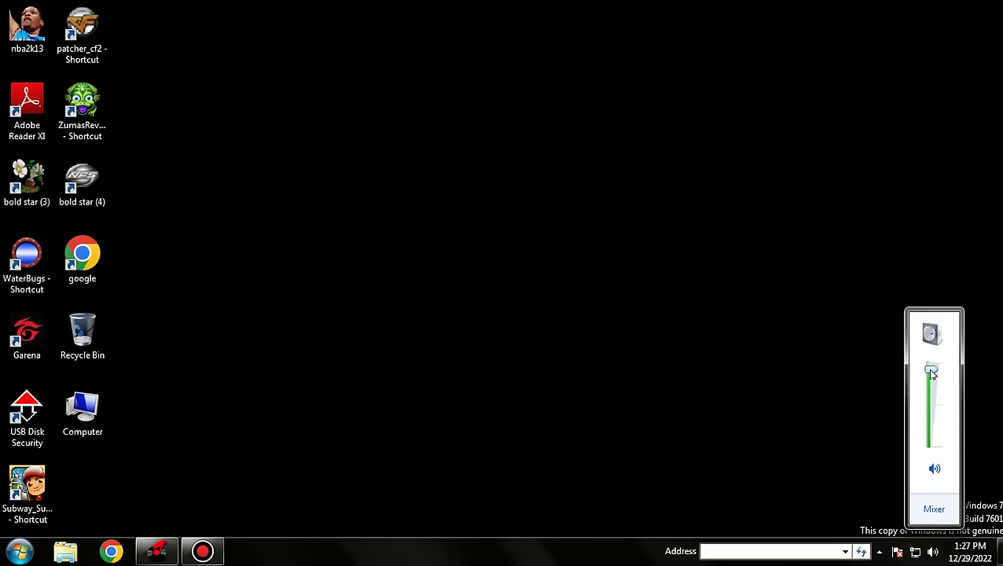
{"action": "left_click", "coordinate": [332, 516]}
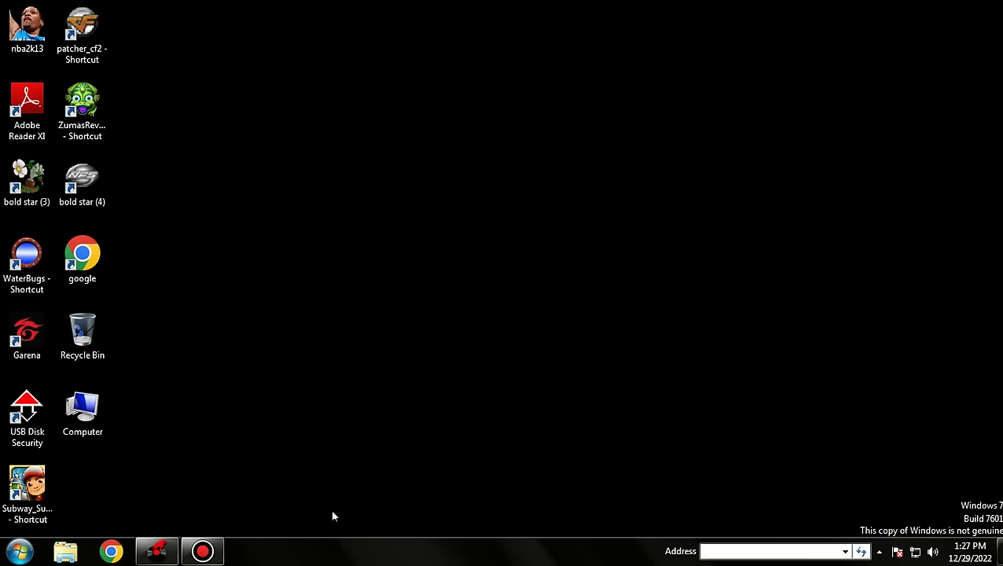
{"action": "left_click", "coordinate": [136, 554]}
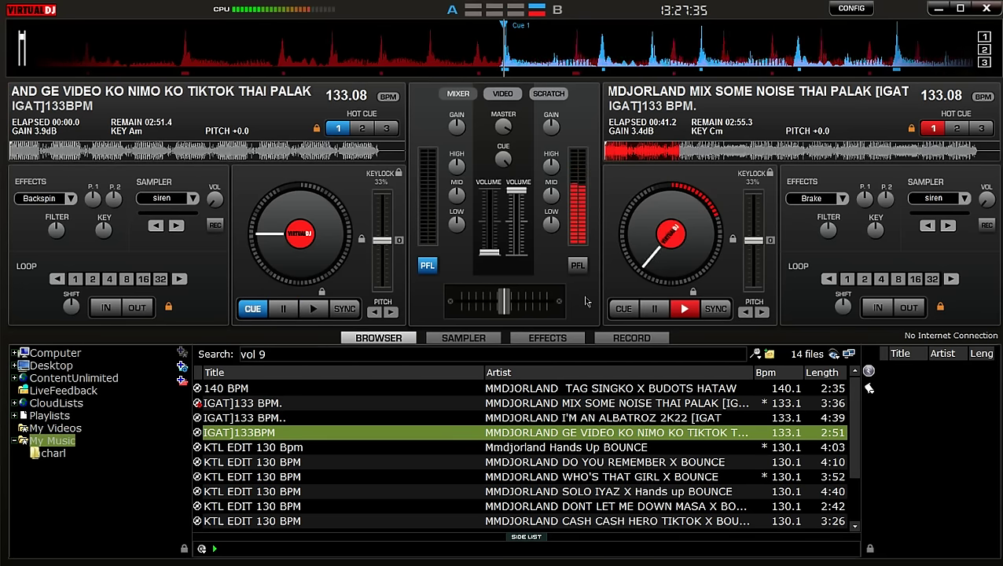
- Play "GE VIDEO KO NIMO KO" on deck A in sync at full volume, fade deck B to zero and return it to its cue point
{"action": "left_click", "coordinate": [856, 528]}
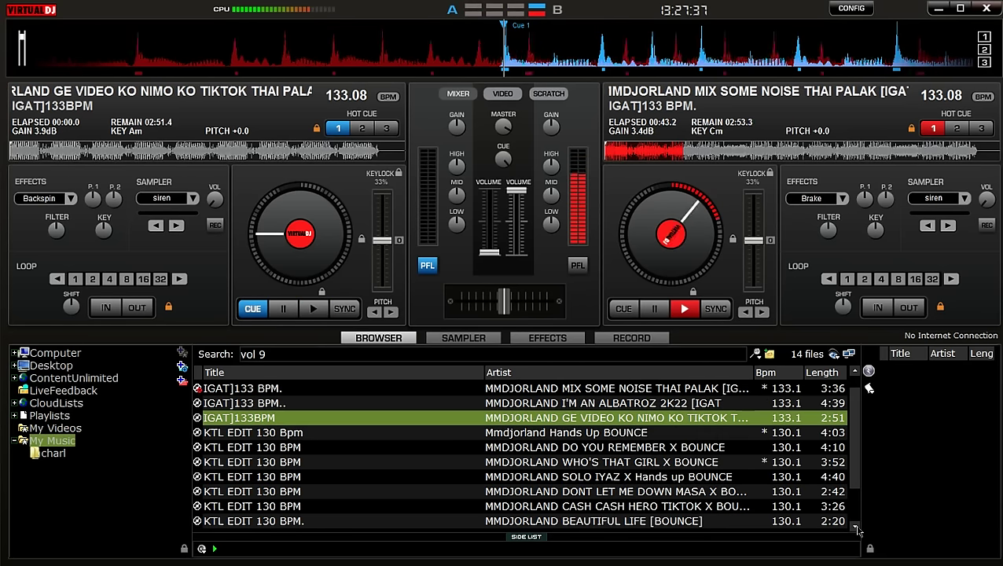
{"action": "left_click", "coordinate": [856, 527]}
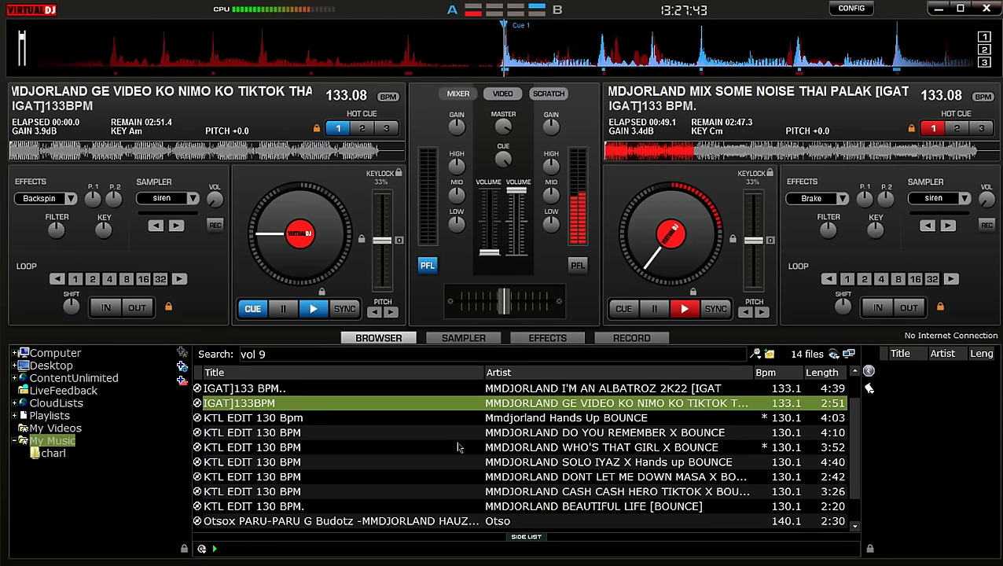
{"action": "key", "text": "space"}
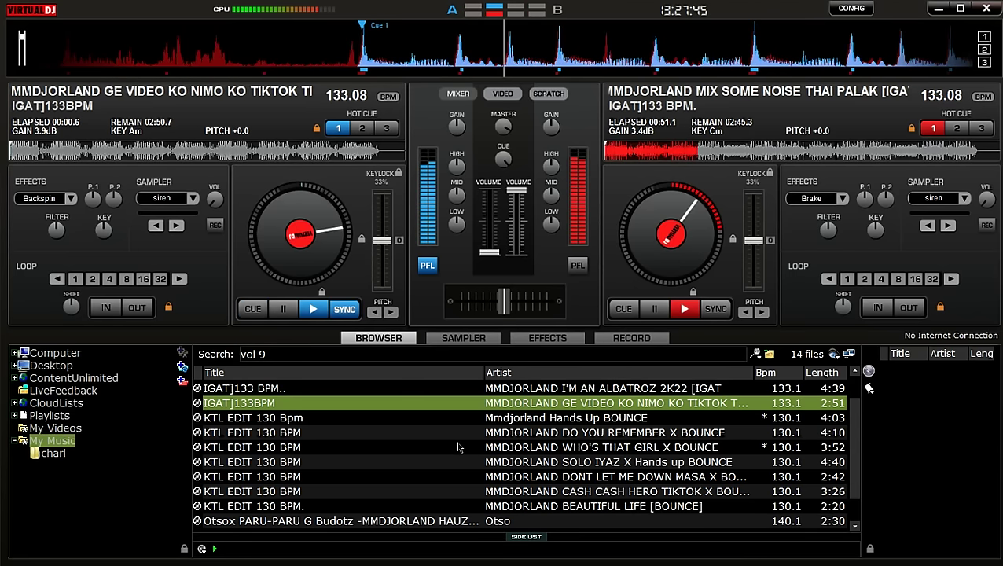
{"action": "left_click_drag", "start_coordinate": [490, 252], "coordinate": [494, 209]}
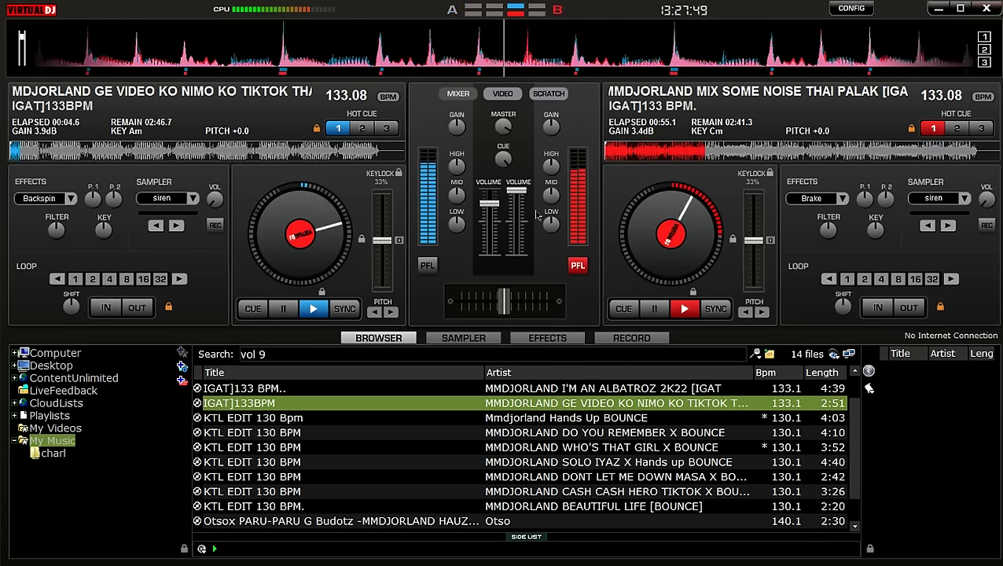
{"action": "left_click_drag", "start_coordinate": [491, 206], "coordinate": [491, 192]}
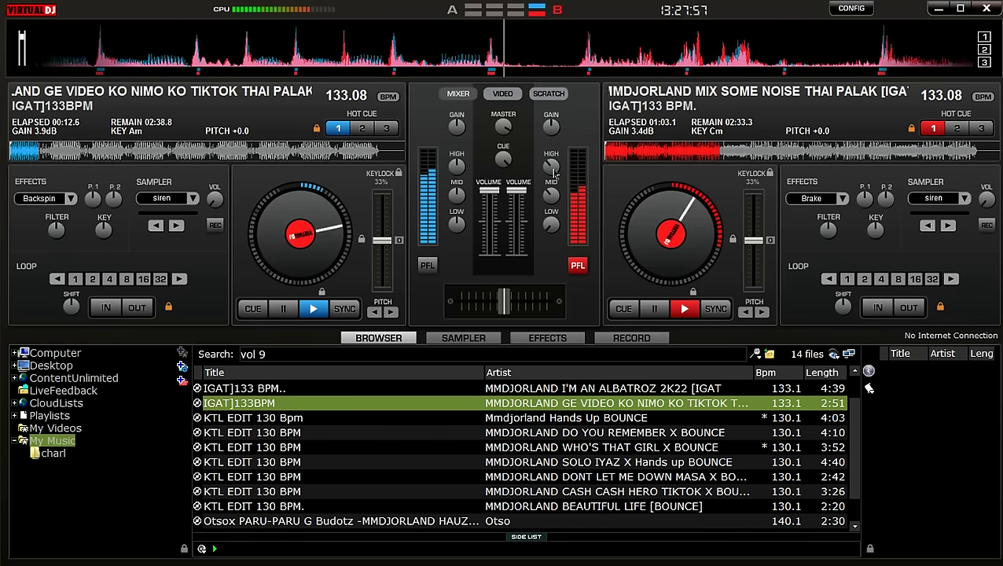
{"action": "left_click_drag", "start_coordinate": [521, 198], "coordinate": [518, 253]}
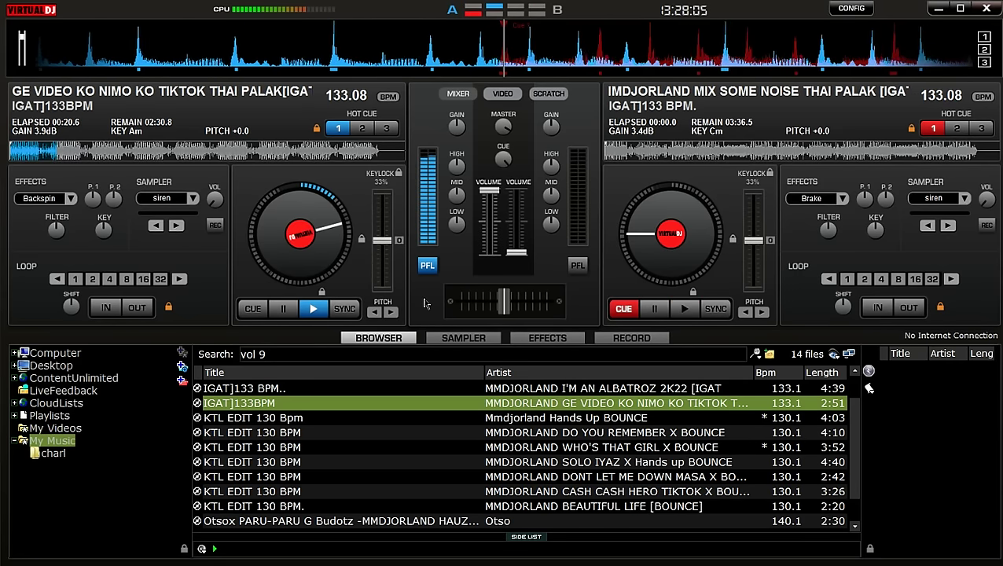
- Load "Mmdjorland Hands Up BOUNCE" onto deck B, play it in sync at full volume and fade deck A to zero
{"action": "left_click_drag", "start_coordinate": [480, 418], "coordinate": [669, 247]}
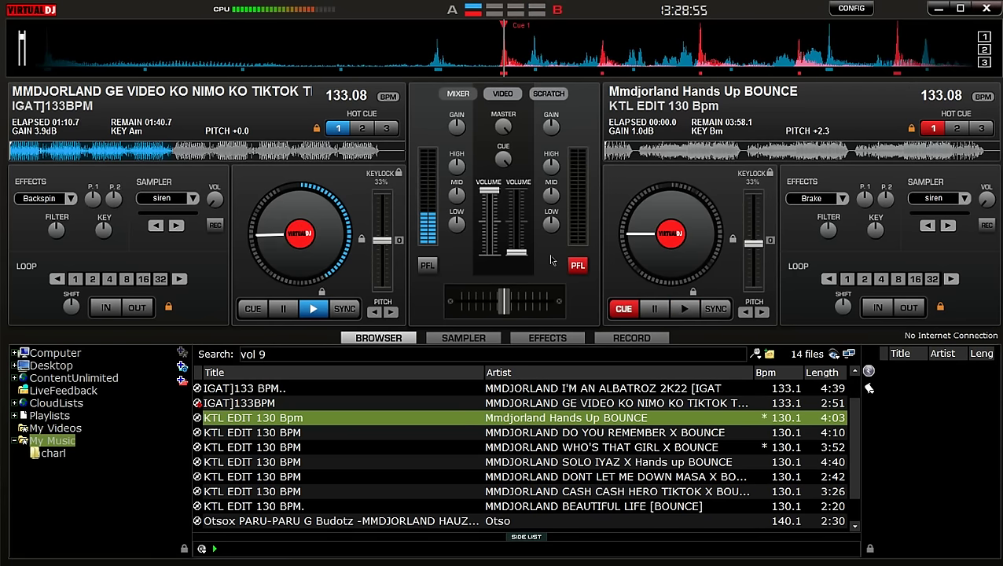
{"action": "key", "text": "space"}
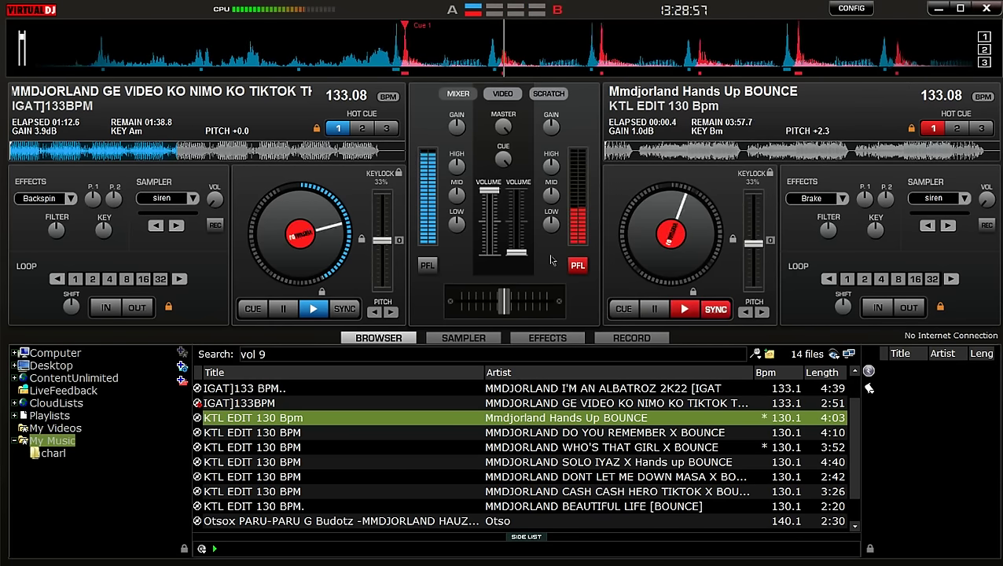
{"action": "left_click_drag", "start_coordinate": [518, 253], "coordinate": [519, 202]}
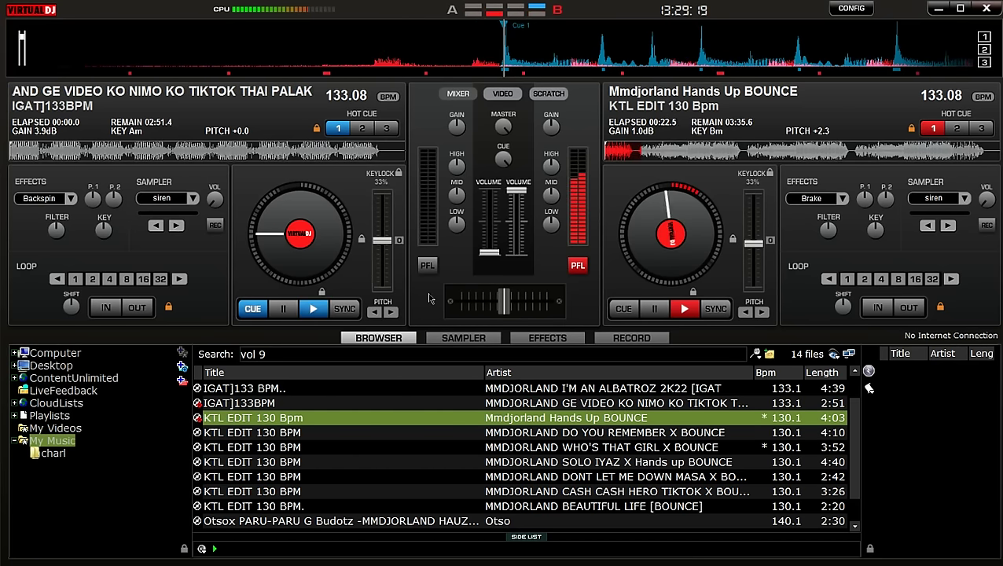
- Load "MMDJORLAND WHO'S THAT GIRL X BOUNCE" onto deck A and play it in sync with deck B at full volume
{"action": "left_click_drag", "start_coordinate": [246, 453], "coordinate": [330, 259]}
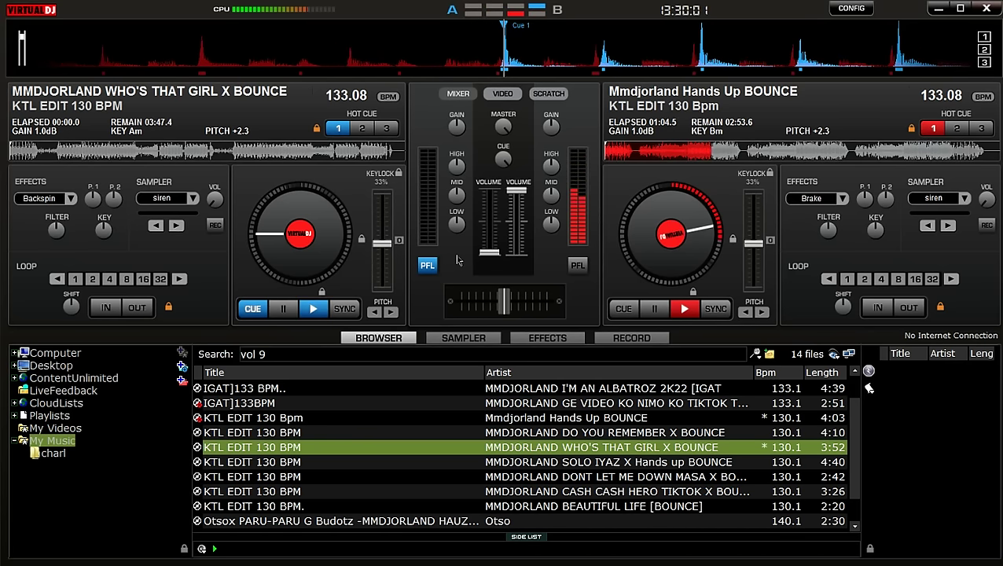
{"action": "key", "text": "space"}
{"action": "left_click_drag", "start_coordinate": [489, 252], "coordinate": [489, 204]}
{"action": "left_click", "coordinate": [578, 265]}
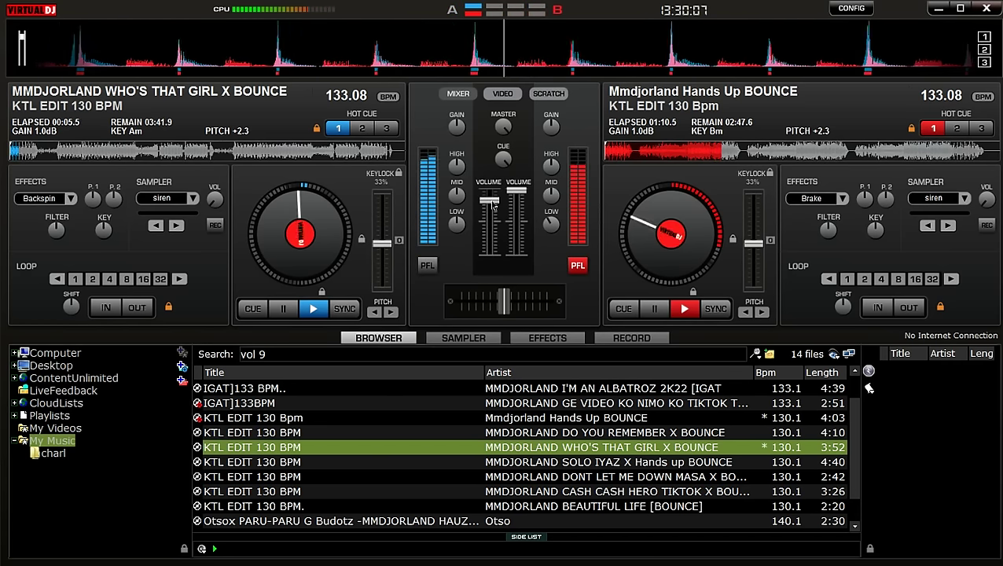
{"action": "left_click_drag", "start_coordinate": [493, 206], "coordinate": [493, 195]}
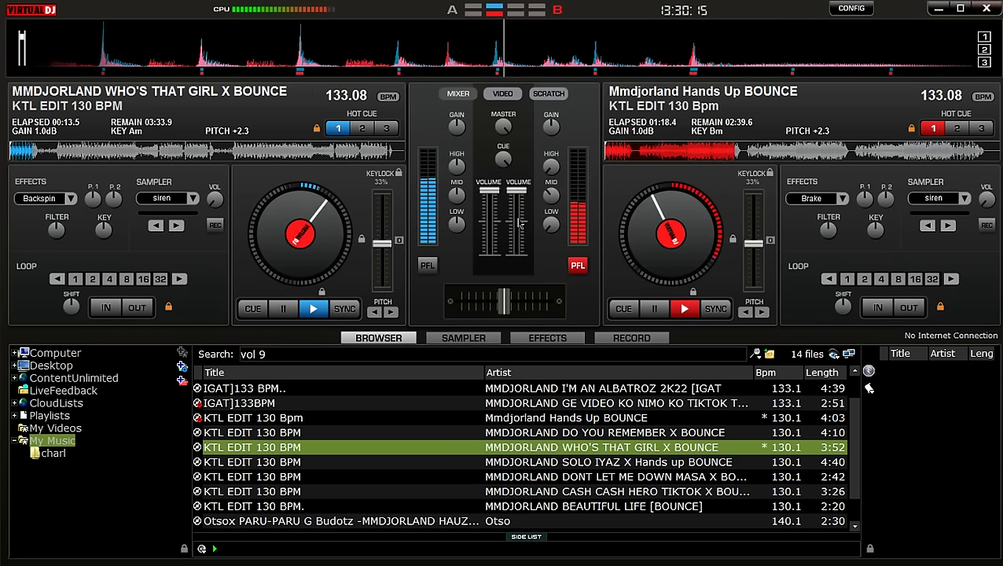
- Fade deck B down to zero and return "Hands Up BOUNCE" to its cue point
{"action": "left_click_drag", "start_coordinate": [516, 192], "coordinate": [516, 252]}
{"action": "left_click", "coordinate": [623, 310]}
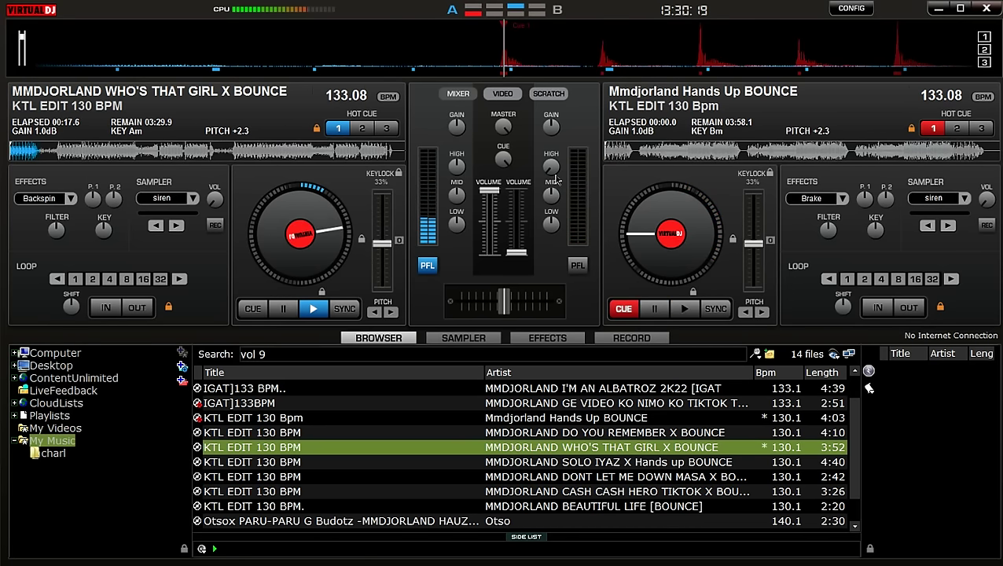
- Load "MMDJORLAND SOLO IYAZ X Hands up BOUNCE" onto deck B and match its tempo to deck A at 133.08 BPM
{"action": "key", "text": "Down"}
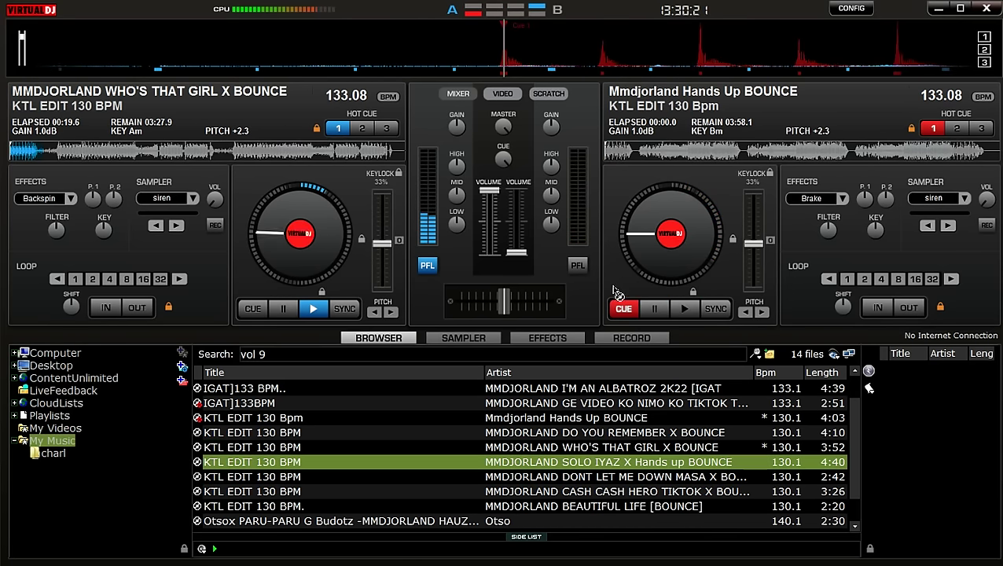
{"action": "key", "text": "Right"}
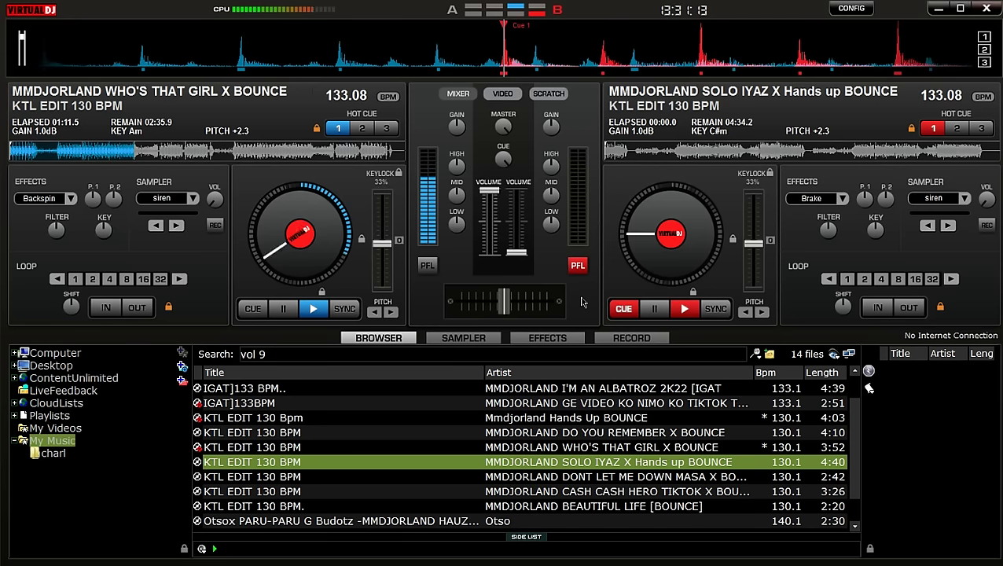
{"action": "left_click", "coordinate": [543, 340]}
{"action": "left_click", "coordinate": [379, 338]}
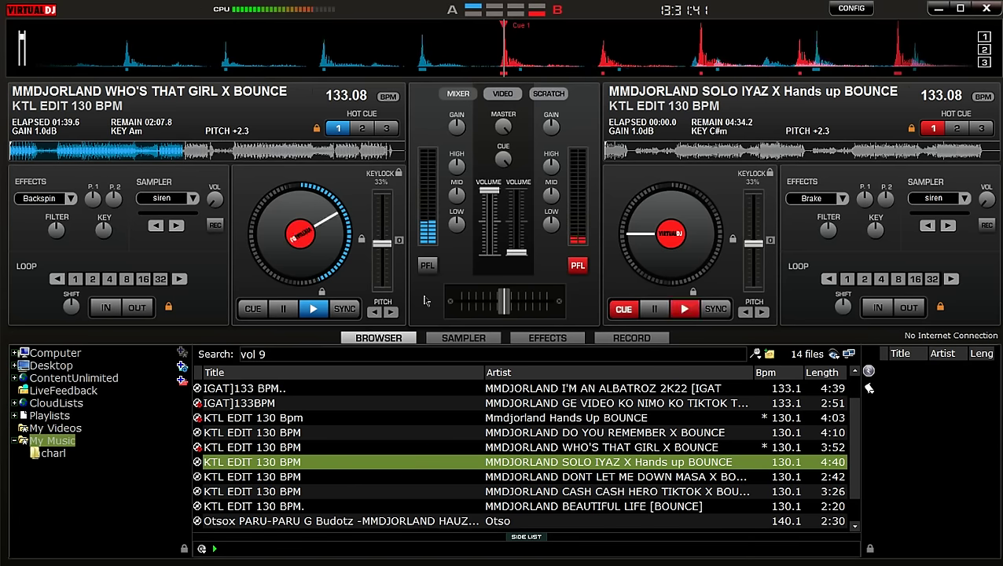
- Play "SOLO IYAZ X Hands up BOUNCE" on deck B in sync at full volume, then fade deck A to zero and return it to its cue point
{"action": "key", "text": "space"}
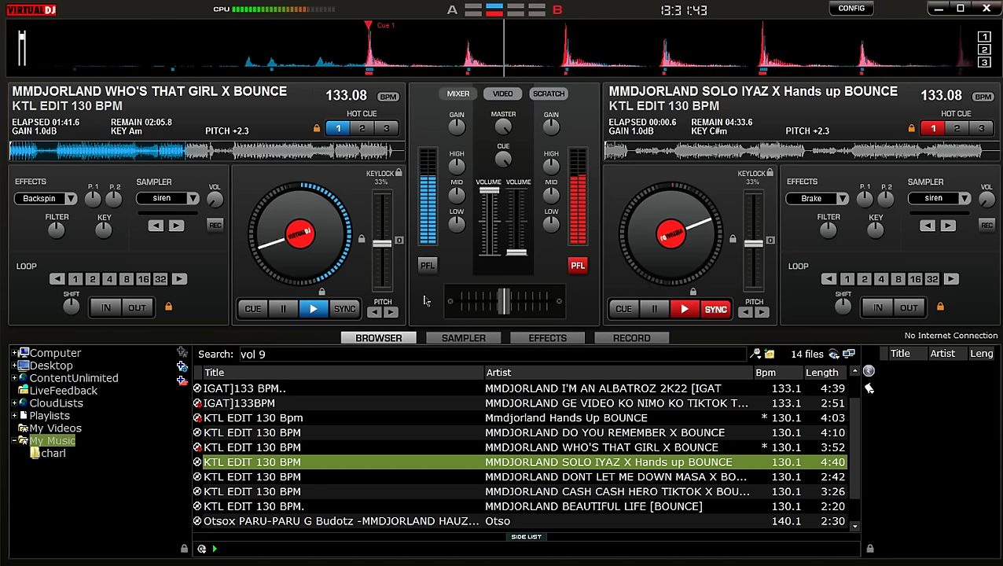
{"action": "left_click_drag", "start_coordinate": [518, 247], "coordinate": [516, 191]}
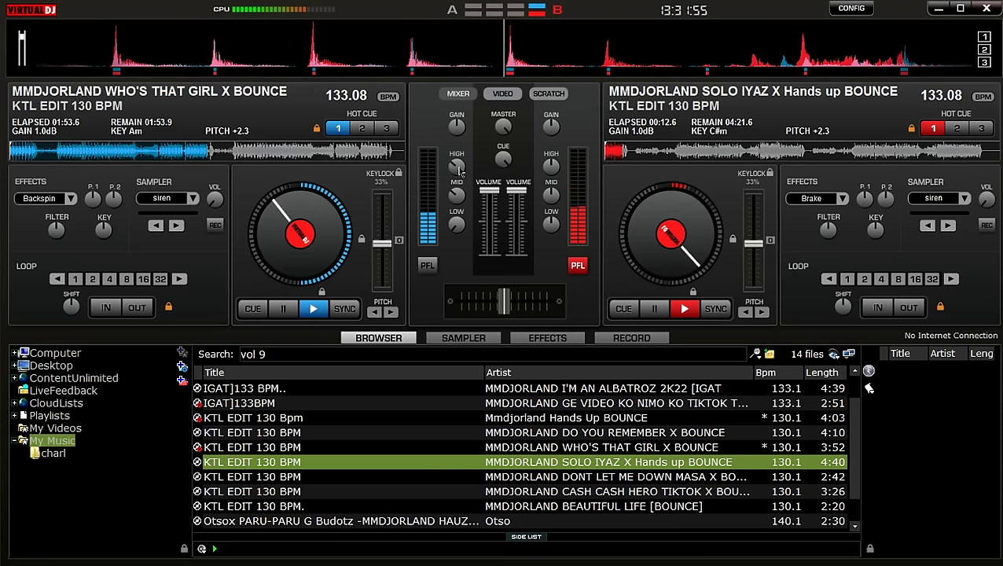
{"action": "scroll", "coordinate": [492, 217], "scroll_direction": "down", "scroll_amount": 10}
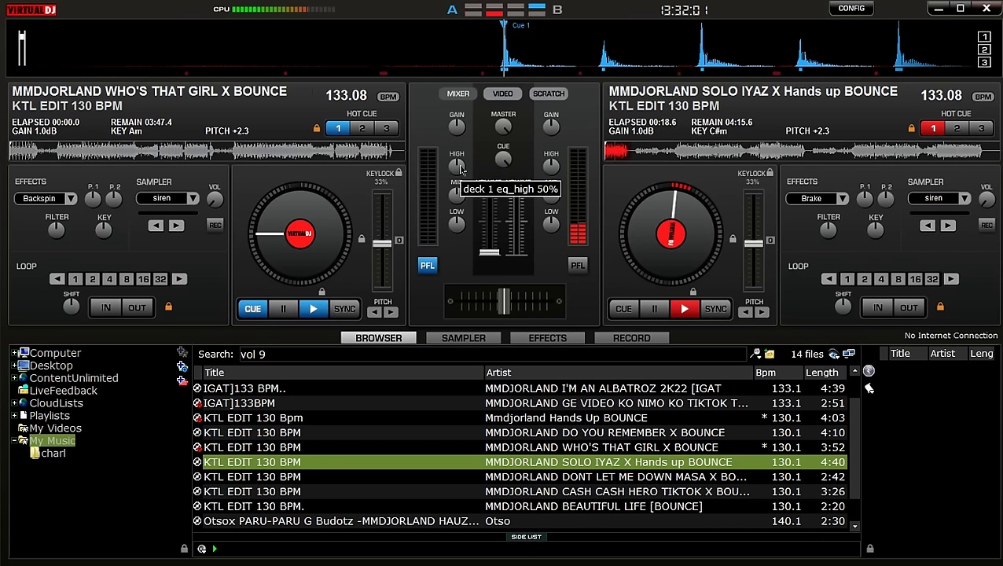
- Load "MMDJORLAND DONT LET ME DOWN MASA" onto deck A, preview a point in it and return it to hot cue 1
{"action": "left_click_drag", "start_coordinate": [252, 480], "coordinate": [307, 223]}
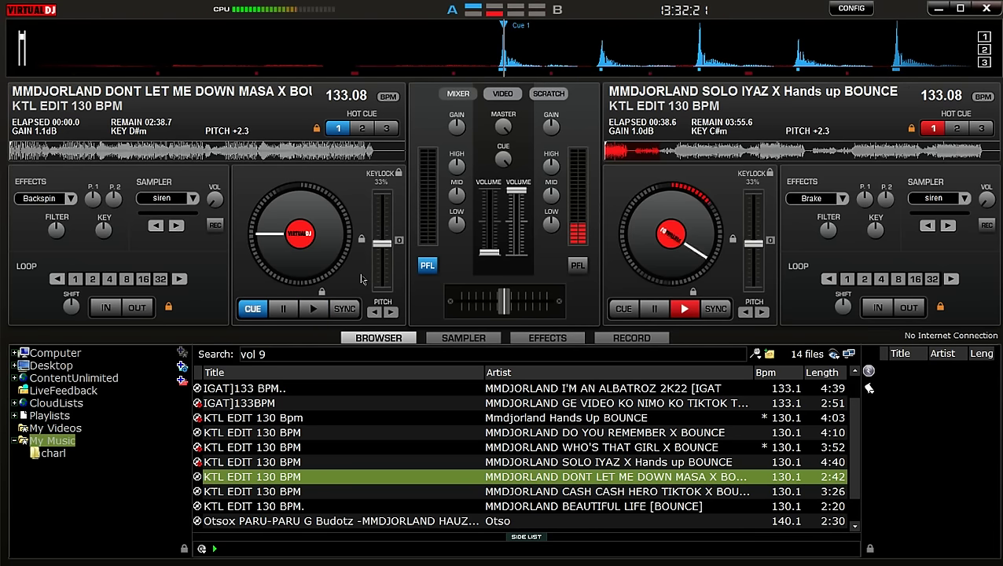
{"action": "left_click", "coordinate": [47, 156]}
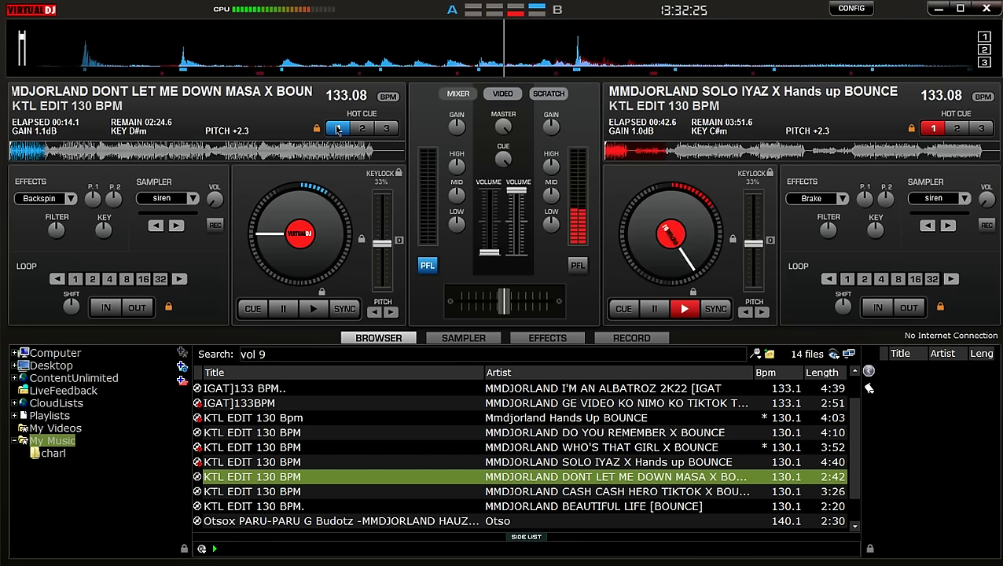
{"action": "key", "text": "Home"}
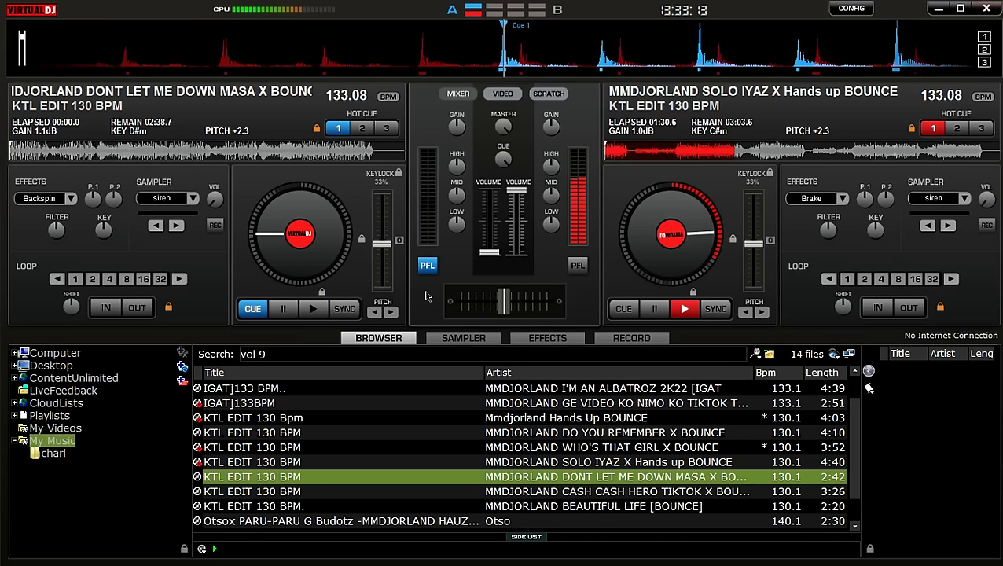
- Play "DONT LET ME DOWN MASA" on deck A in sync at full volume, fade deck B to zero and return it to its cue point
{"action": "mouse_move", "coordinate": [456, 5]}
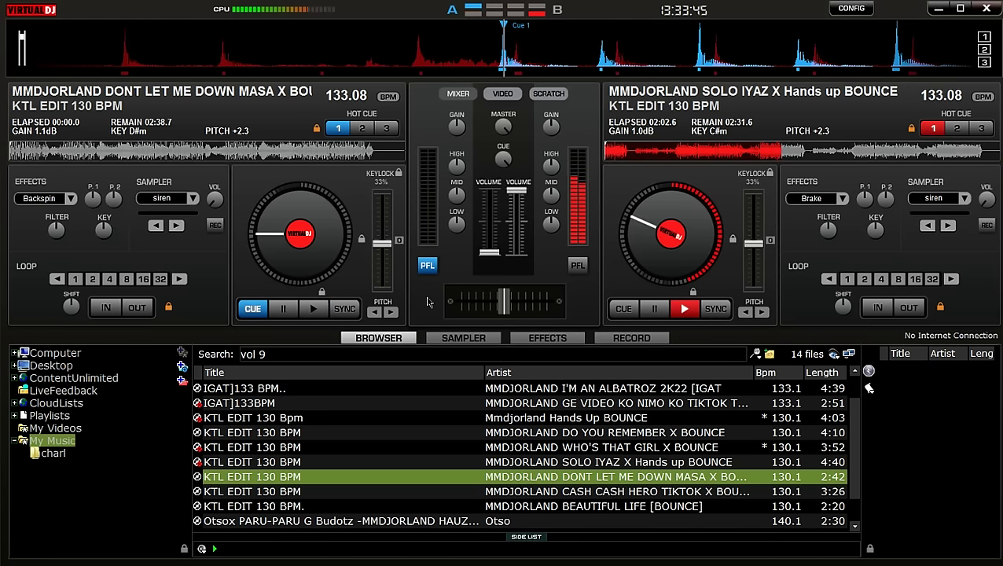
{"action": "key", "text": "space"}
{"action": "left_click_drag", "start_coordinate": [496, 253], "coordinate": [497, 207]}
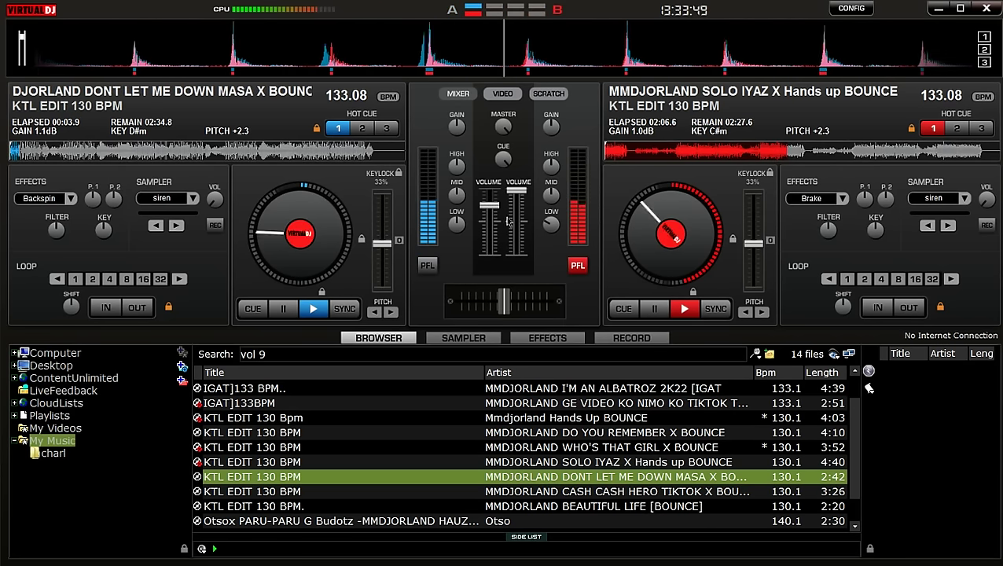
{"action": "left_click_drag", "start_coordinate": [489, 206], "coordinate": [488, 191]}
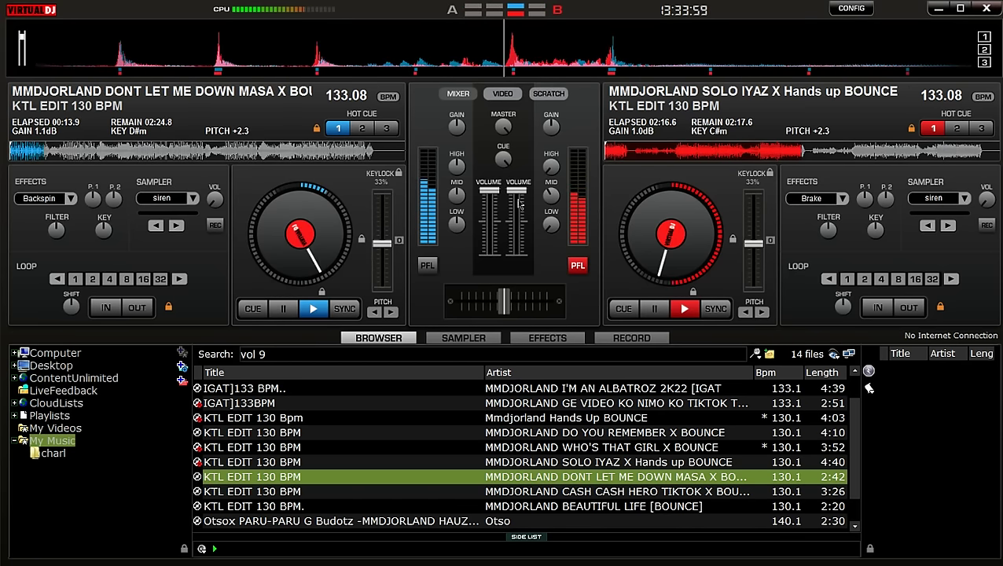
{"action": "left_click_drag", "start_coordinate": [519, 203], "coordinate": [516, 253]}
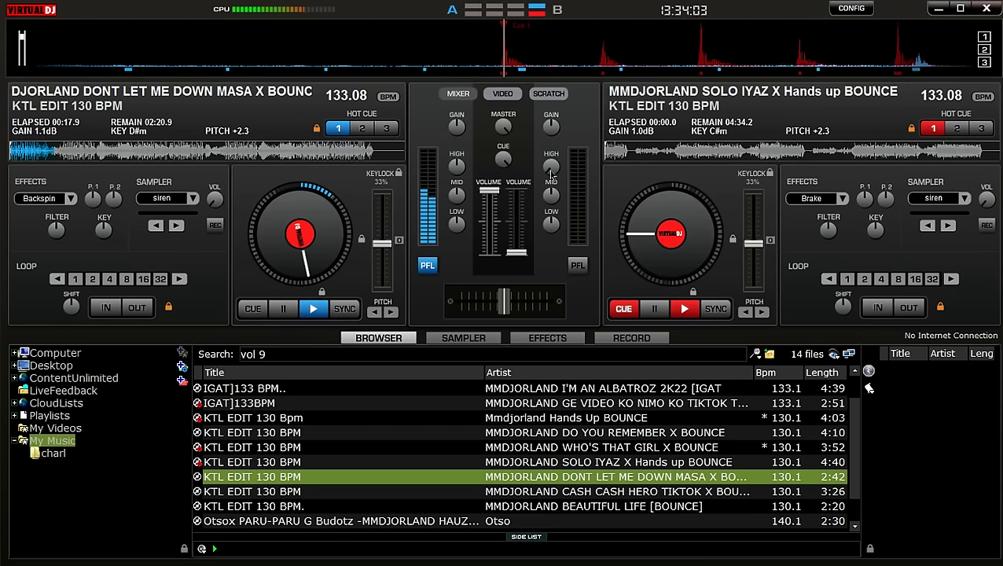
- Load "MMDJORLAND CASH CASH HERO TIKTOK" onto deck B and sync its tempo to deck A at 133.08 BPM
{"action": "key", "text": "Down"}
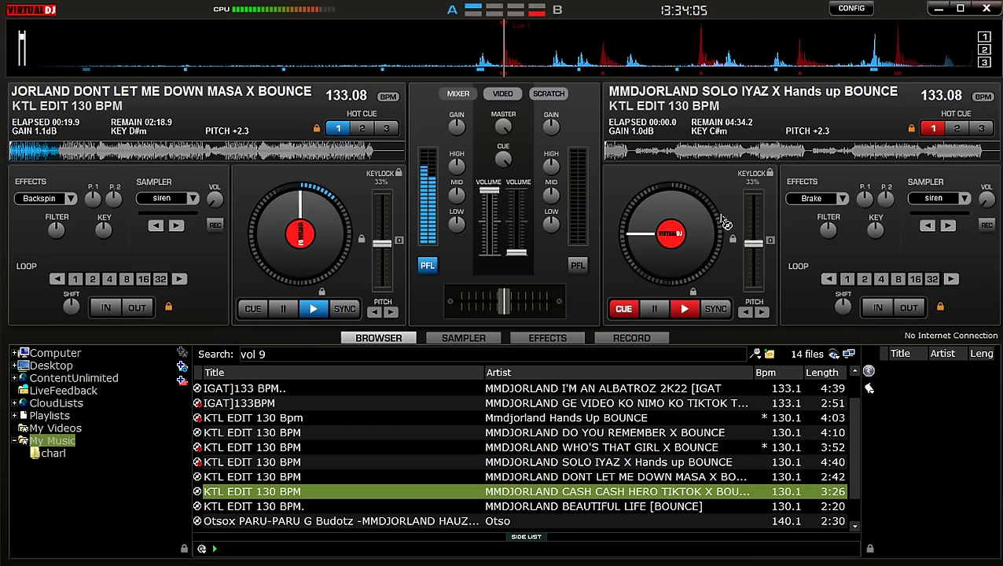
{"action": "key", "text": "ctrl+Right"}
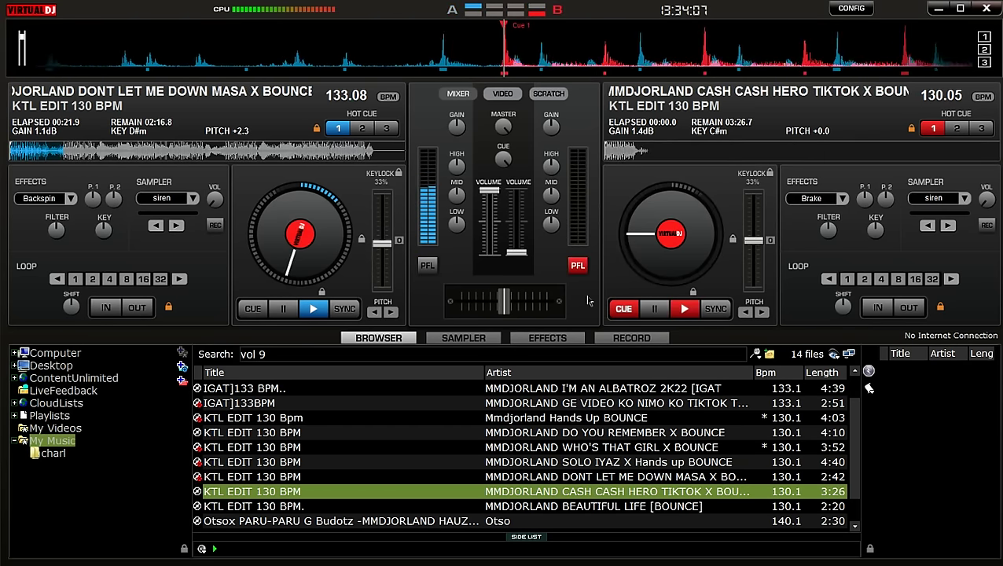
{"action": "key", "text": "s"}
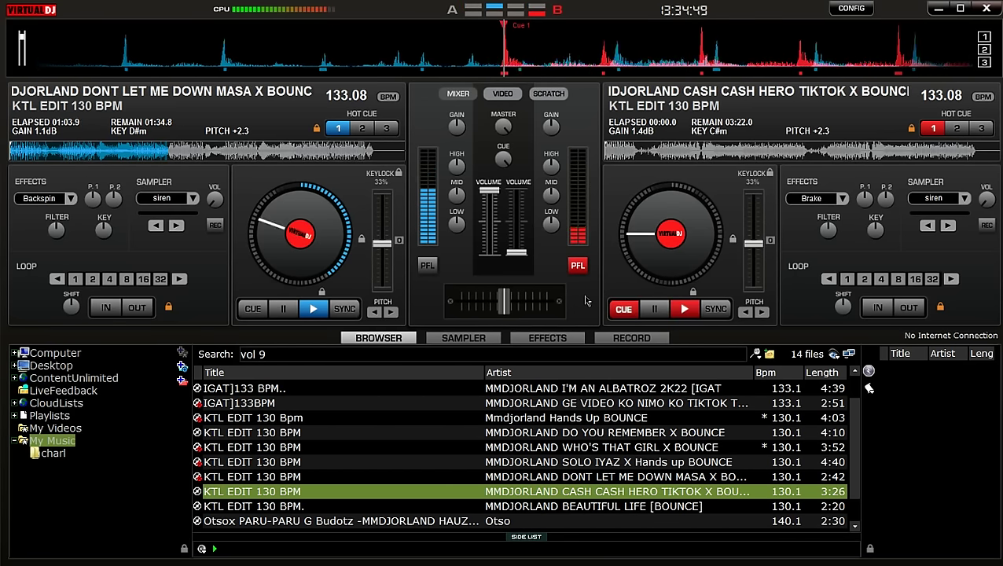
- Play "CASH CASH HERO TIKTOK" on deck B at full volume, fade deck A to zero and return it to its cue point
{"action": "key", "text": "space"}
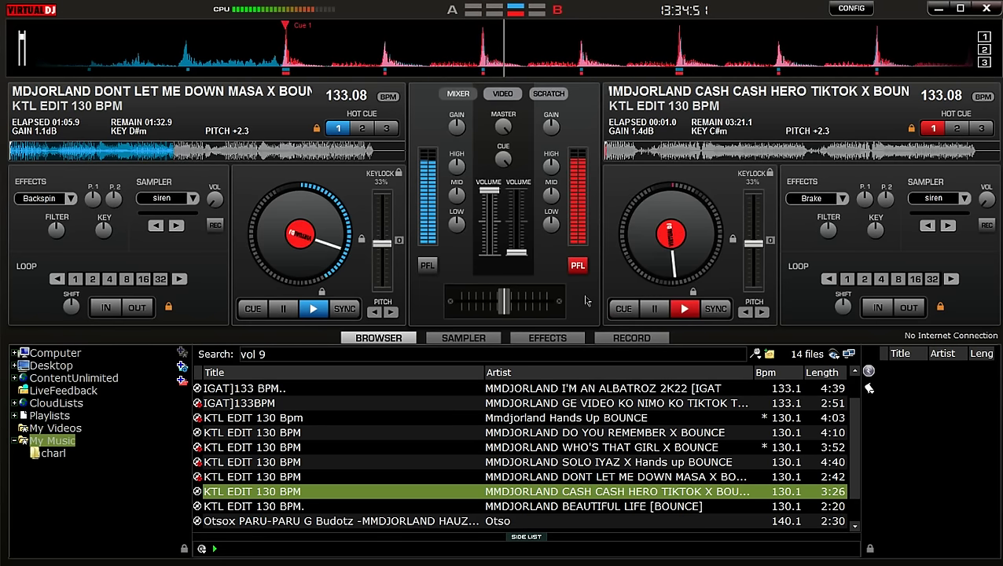
{"action": "left_click_drag", "start_coordinate": [516, 252], "coordinate": [516, 203]}
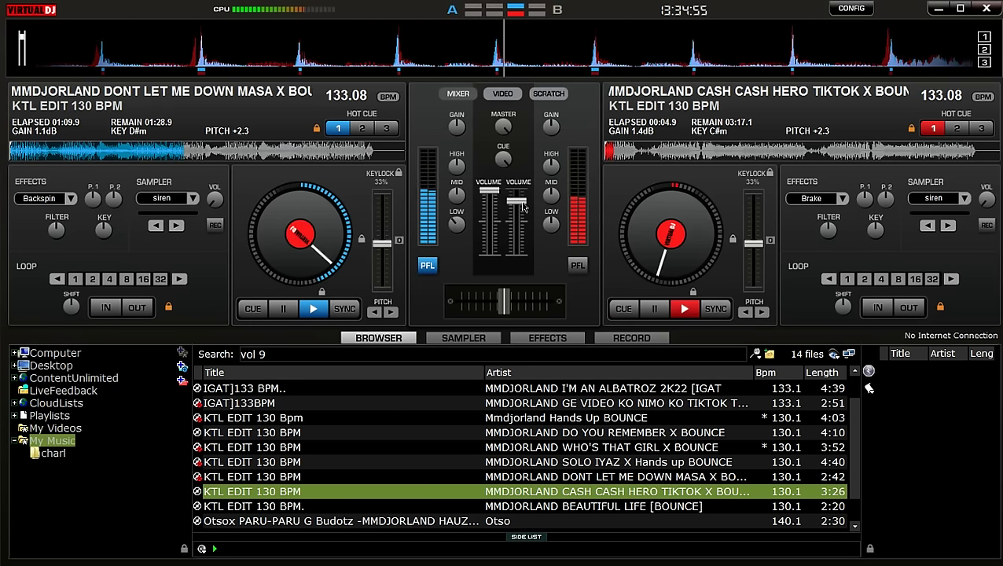
{"action": "left_click_drag", "start_coordinate": [516, 203], "coordinate": [516, 190]}
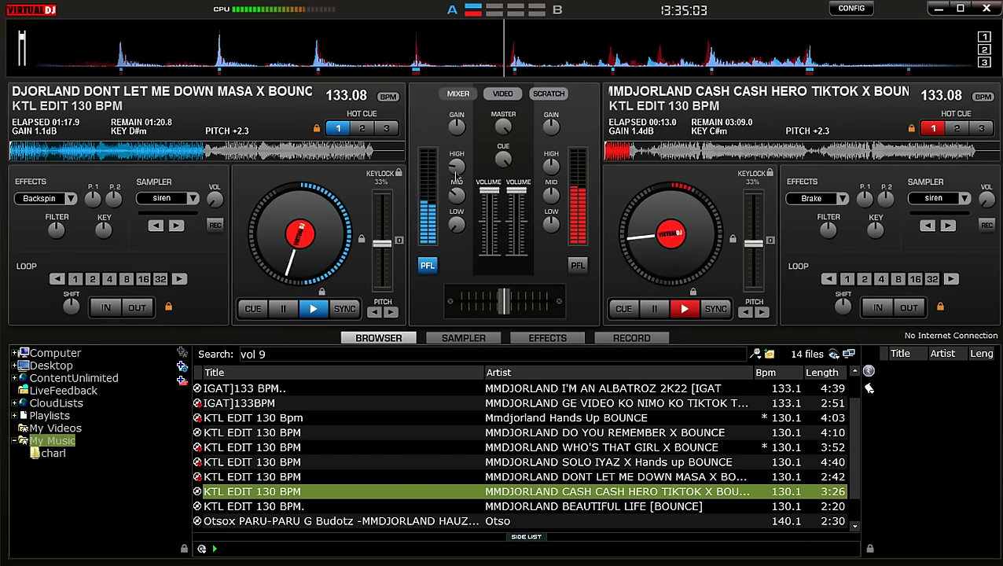
{"action": "left_click_drag", "start_coordinate": [488, 190], "coordinate": [488, 252]}
{"action": "left_click", "coordinate": [578, 265]}
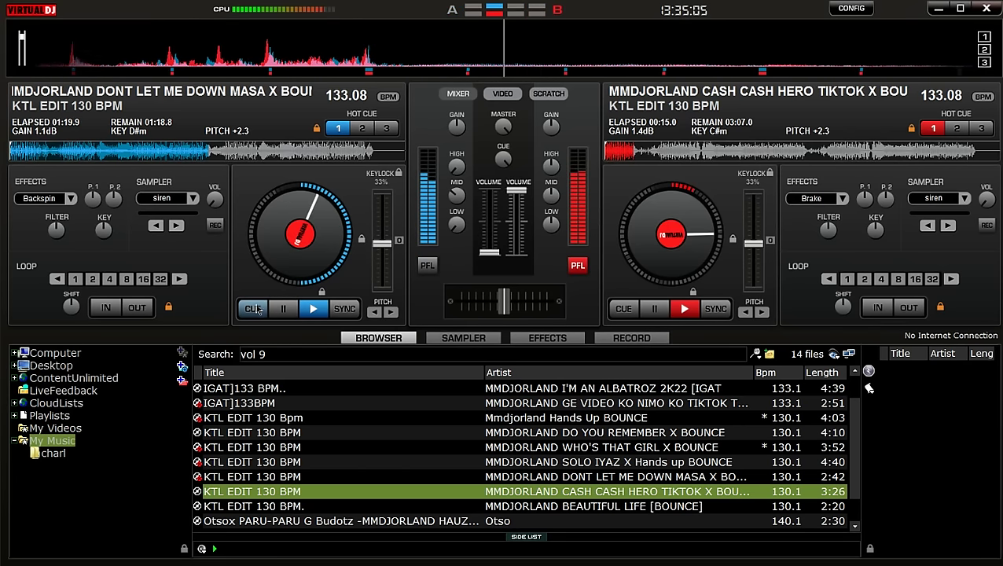
{"action": "left_click", "coordinate": [254, 308]}
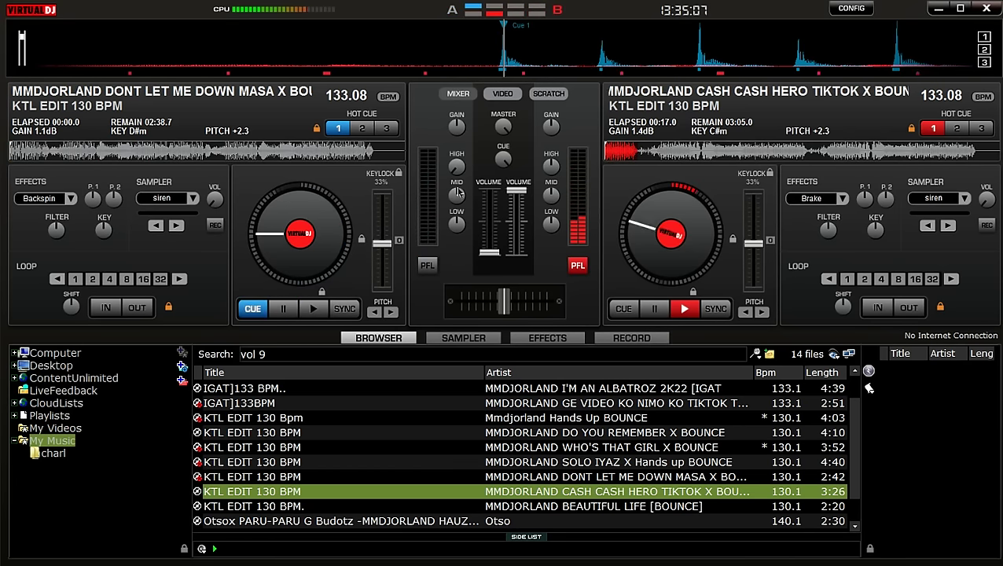
- Load "MMDJORLAND BEAUTIFUL LIFE [BOUNCE]" onto deck A, sync it to 133.08 BPM and set it at hot cue 1
{"action": "left_click_drag", "start_coordinate": [244, 507], "coordinate": [349, 271]}
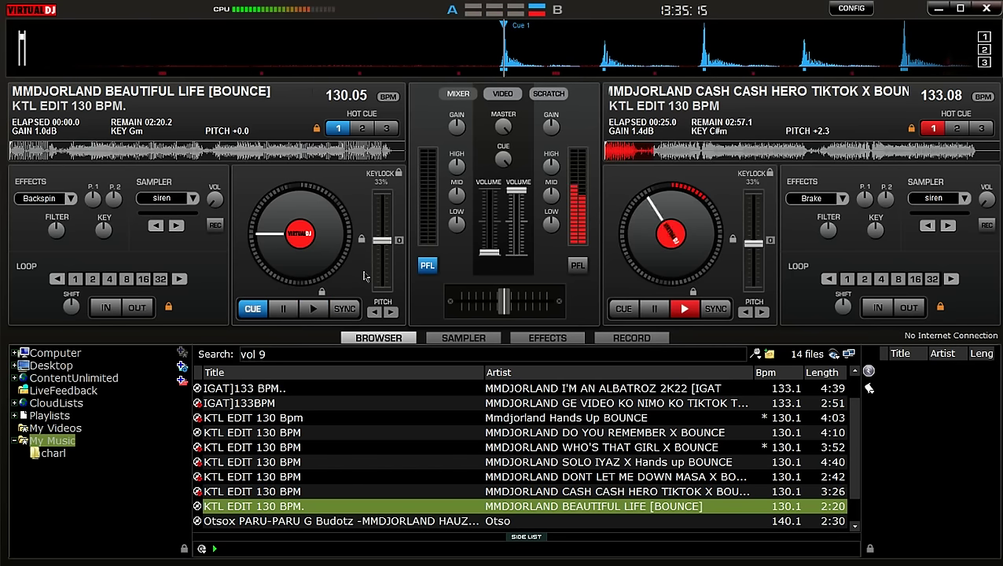
{"action": "key", "text": "s"}
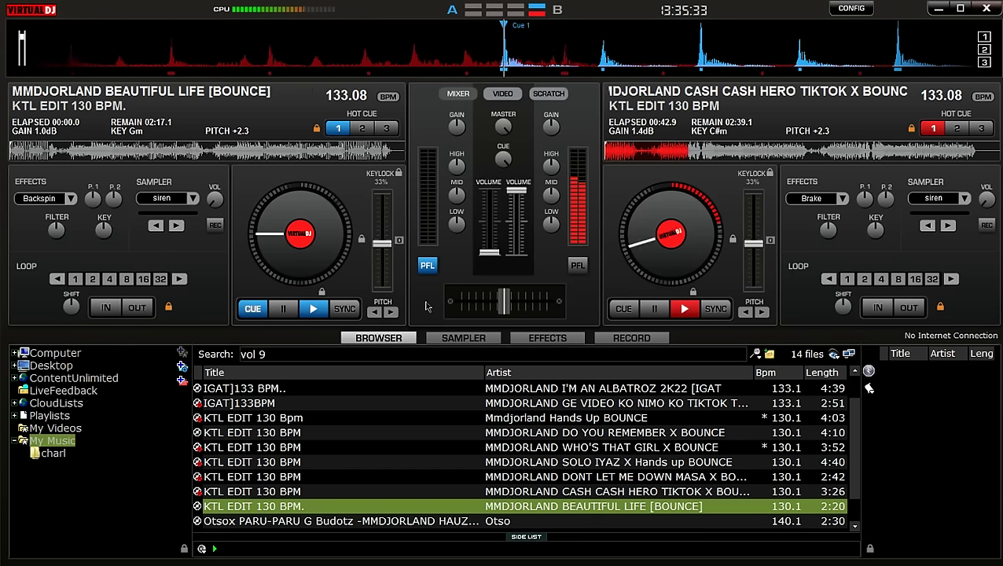
{"action": "left_click", "coordinate": [51, 154]}
{"action": "left_click", "coordinate": [338, 128]}
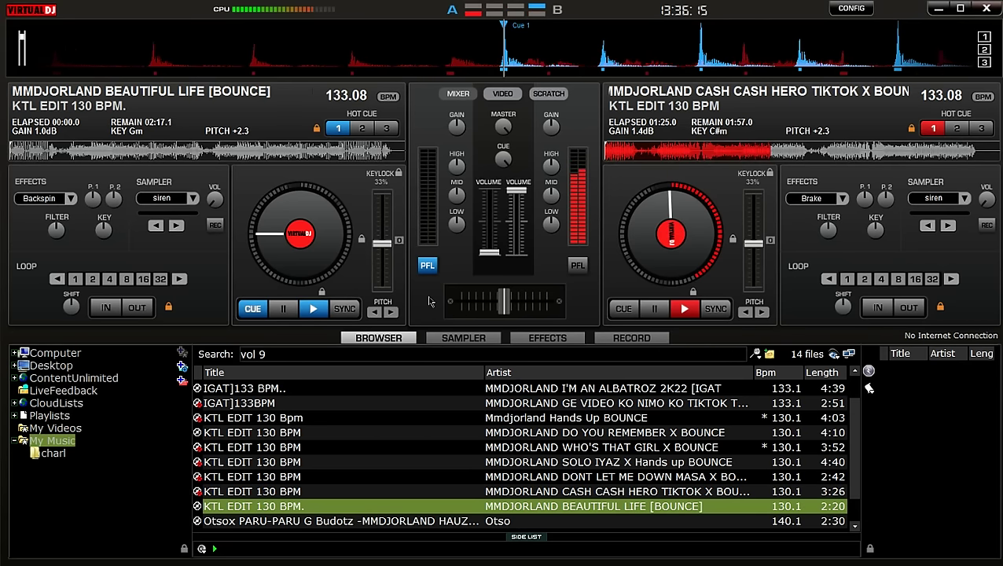
- Play "BEAUTIFUL LIFE [BOUNCE]" on deck A at full volume, fade deck B to zero and return it to its cue point
{"action": "key", "text": "space"}
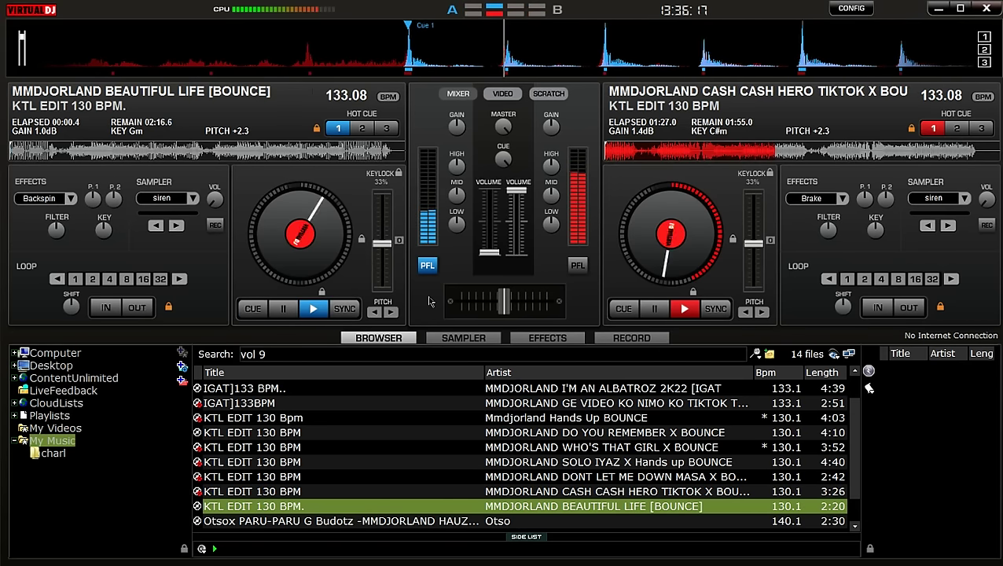
{"action": "left_click_drag", "start_coordinate": [489, 251], "coordinate": [489, 201]}
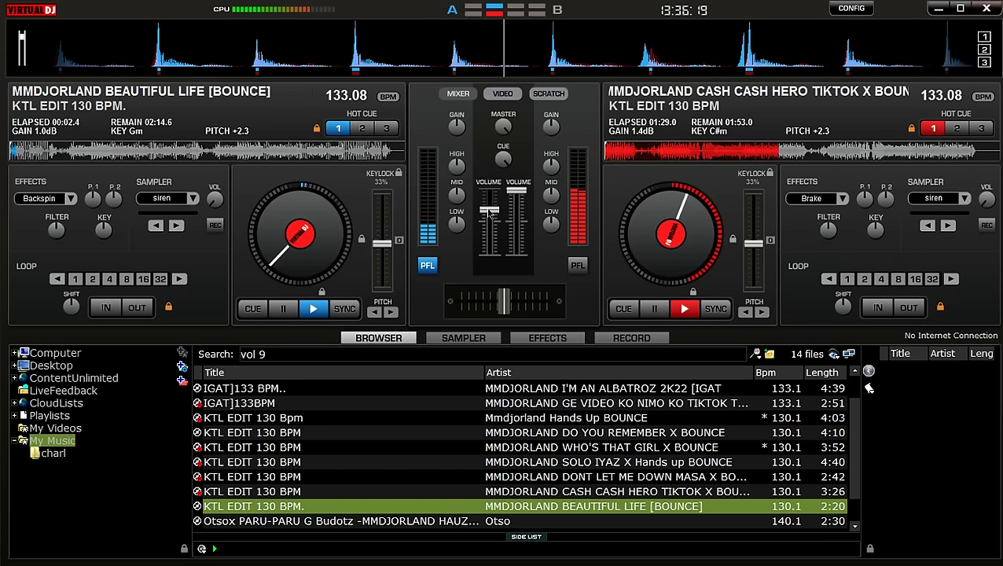
{"action": "left_click", "coordinate": [577, 265]}
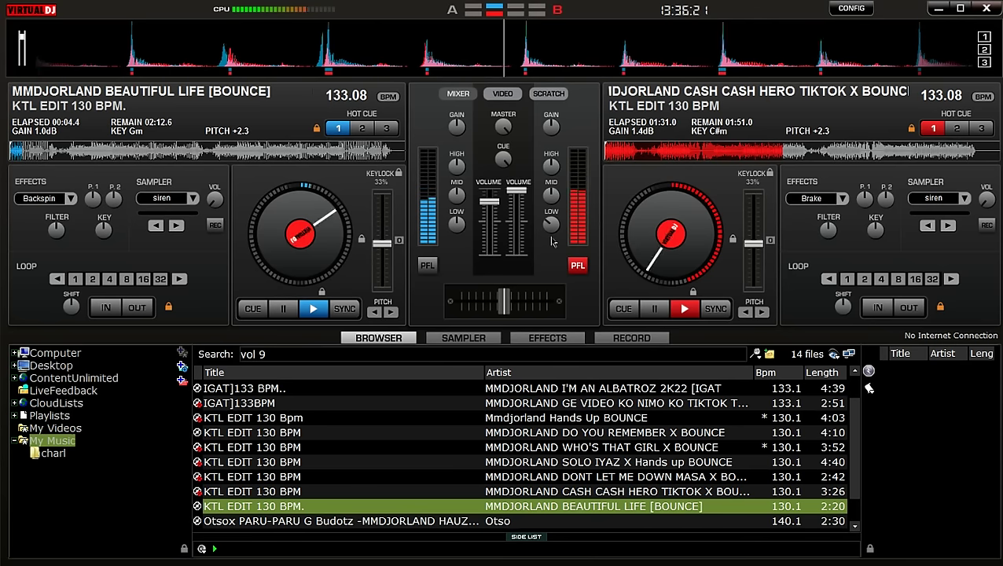
{"action": "left_click_drag", "start_coordinate": [489, 202], "coordinate": [489, 193]}
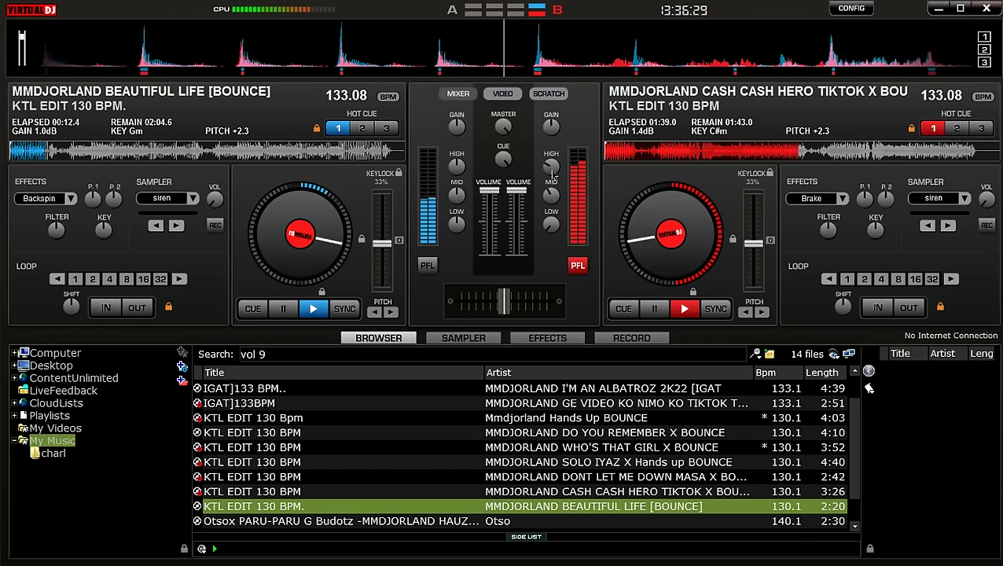
{"action": "left_click_drag", "start_coordinate": [525, 195], "coordinate": [522, 253]}
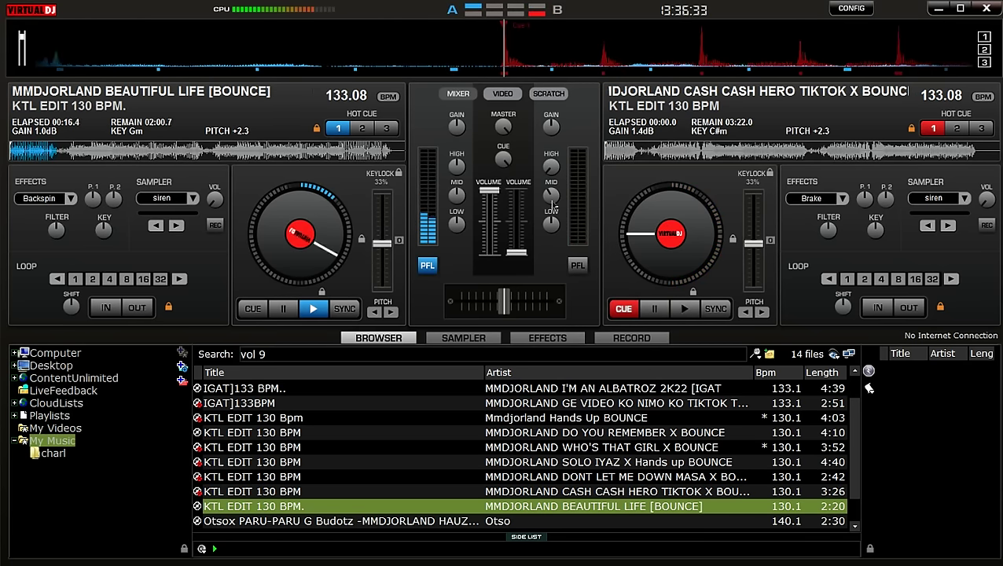
- Replace the music library search with "mega coll"
{"action": "left_click", "coordinate": [382, 356]}
{"action": "key", "text": "BackSpace"}
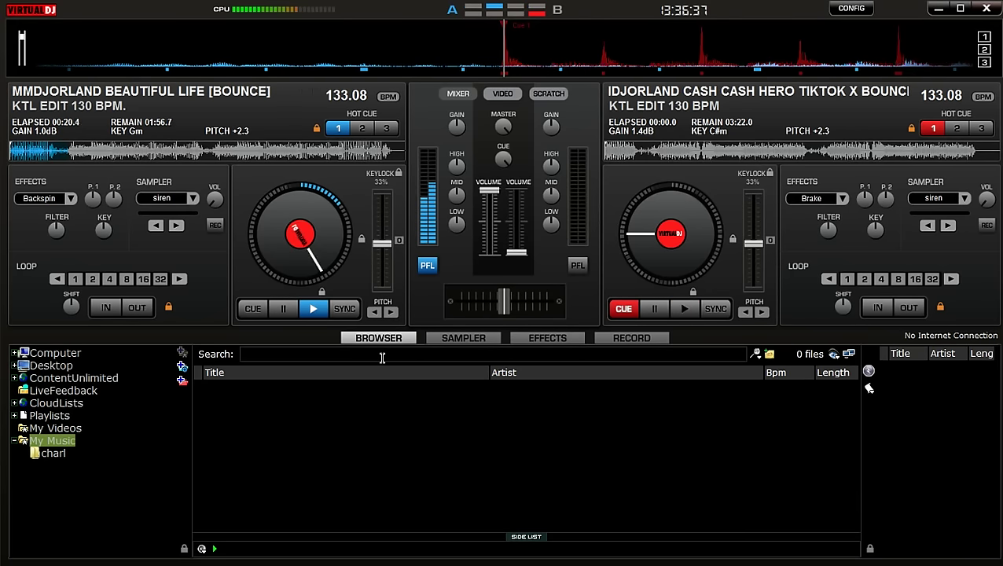
{"action": "type", "text": "mega coll"}
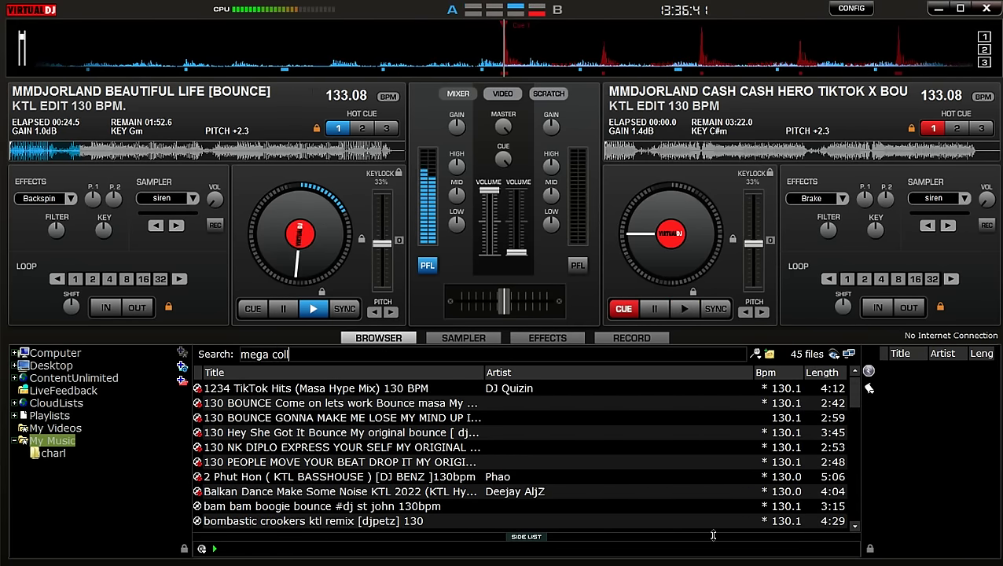
- Load "Cola Song Whats Up KTL 2021" from the search results onto deck B, matched to deck A at 133.08 BPM
{"action": "left_click", "coordinate": [856, 526]}
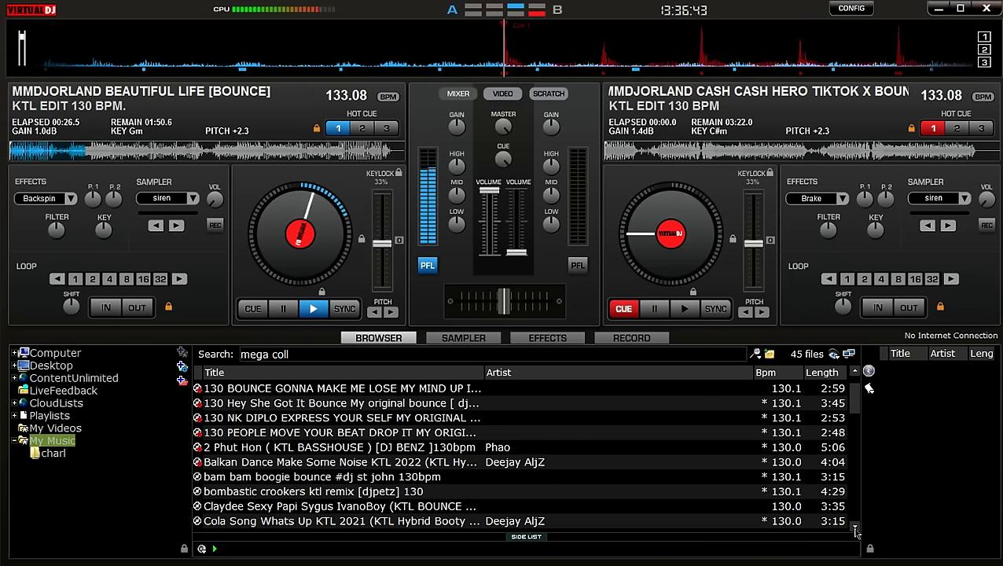
{"action": "left_click", "coordinate": [856, 527]}
{"action": "left_click", "coordinate": [855, 527]}
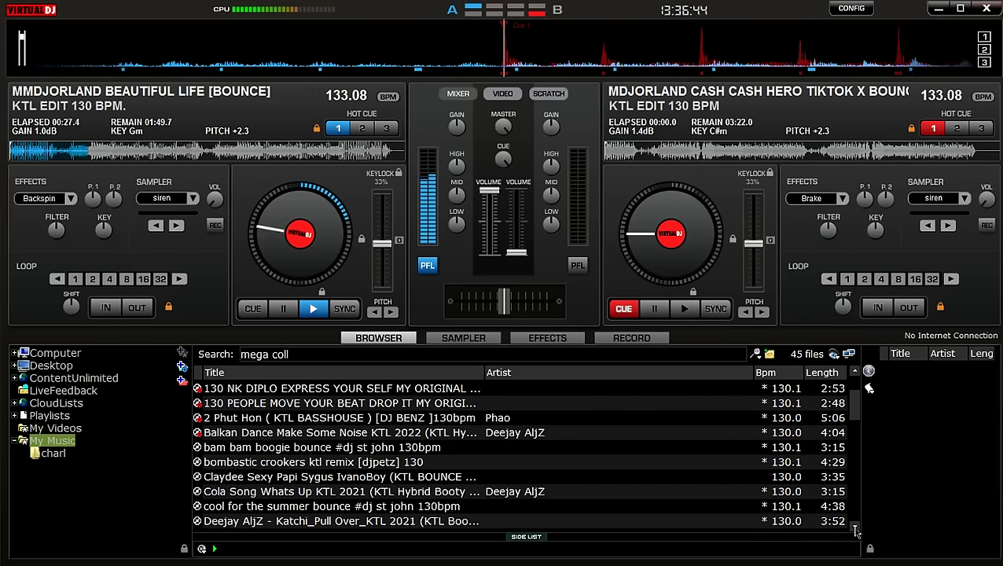
{"action": "left_click", "coordinate": [240, 492]}
{"action": "left_click_drag", "start_coordinate": [240, 492], "coordinate": [638, 260]}
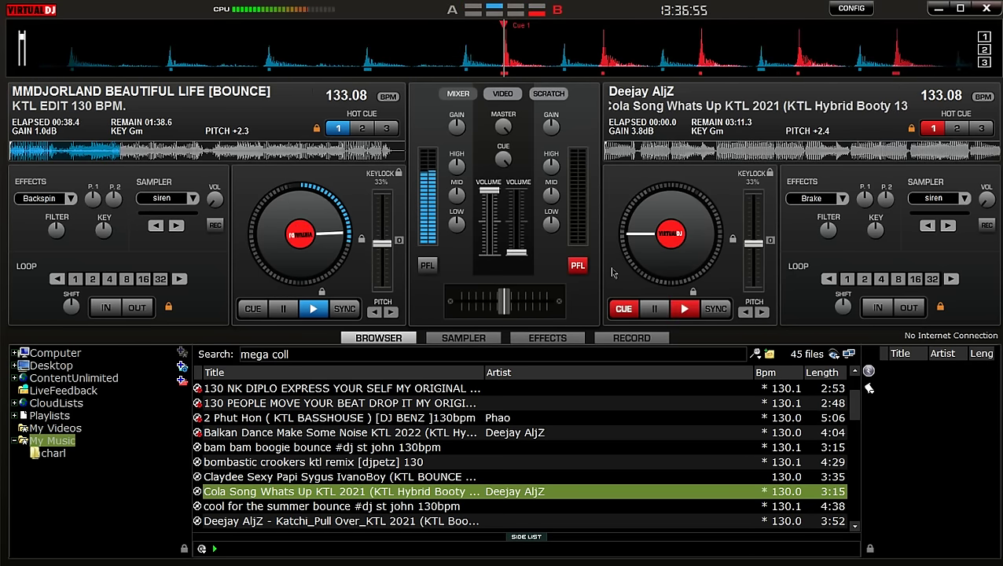
- Load "dj jr mkd mapriso ka x hala ang kabaw ktl original mix" from the search results onto deck B
{"action": "left_click", "coordinate": [856, 527]}
{"action": "left_click", "coordinate": [856, 527]}
{"action": "left_click", "coordinate": [856, 527]}
{"action": "left_click", "coordinate": [856, 528]}
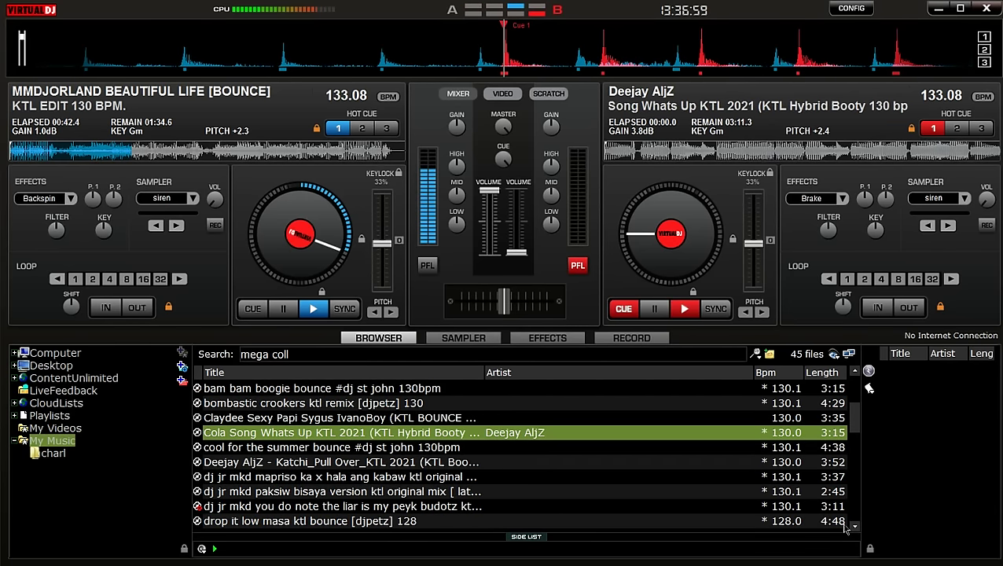
{"action": "left_click_drag", "start_coordinate": [818, 476], "coordinate": [692, 233]}
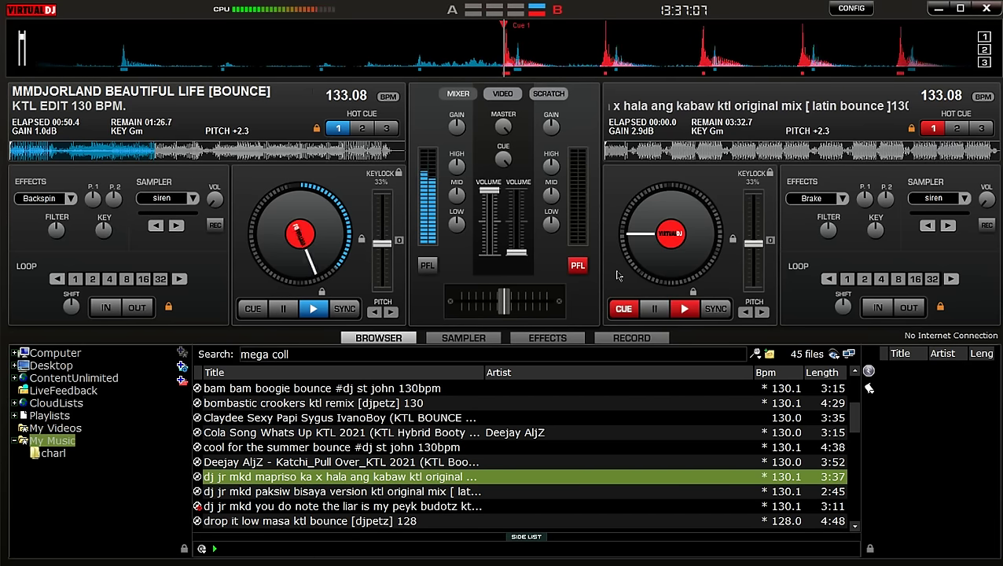
- Play the "mapriso ka x hala ang kabaw" track on deck B at full volume, fade deck A to zero and return it to its cue point
{"action": "key", "text": "space"}
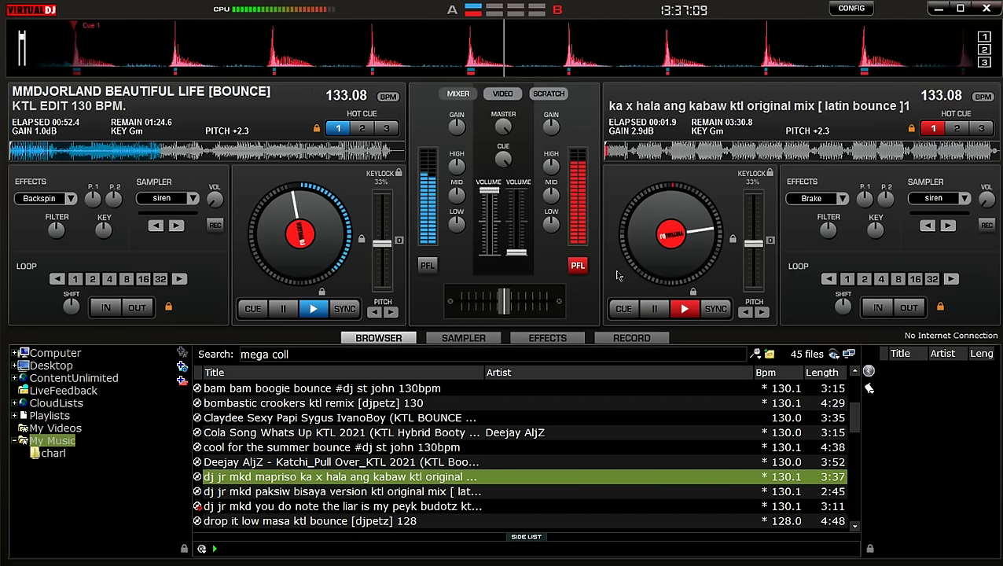
{"action": "left_click_drag", "start_coordinate": [516, 252], "coordinate": [517, 204]}
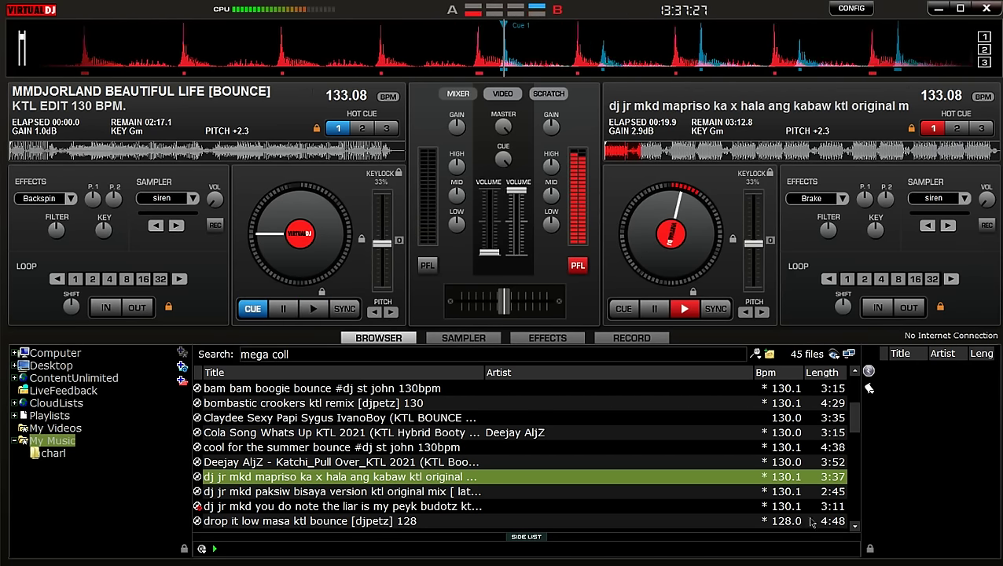
- Load "HAYPA KTL BOUNCE EDIT 128 BPM" from the search results onto deck A
{"action": "left_click", "coordinate": [857, 527]}
{"action": "left_click", "coordinate": [857, 527]}
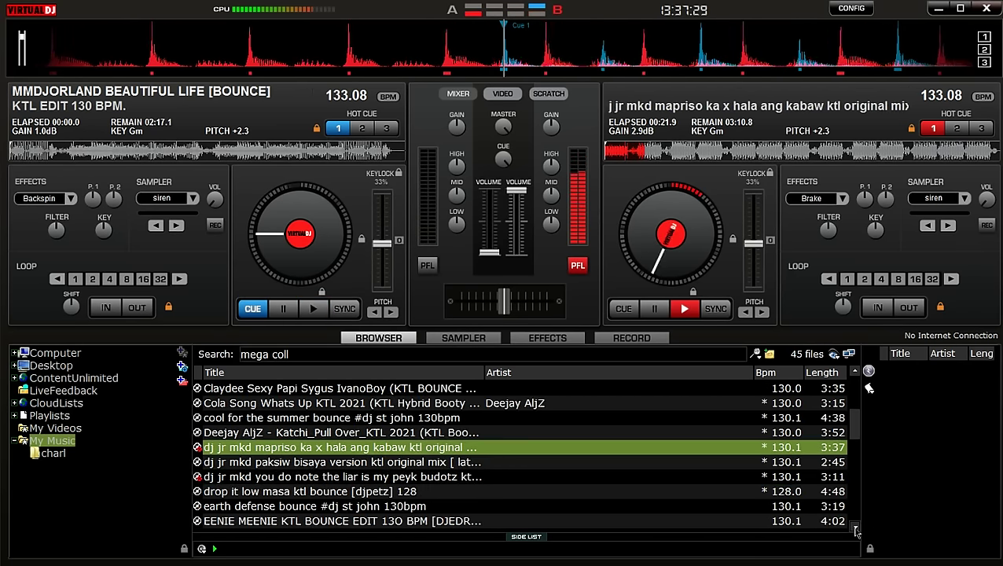
{"action": "left_click", "coordinate": [856, 529]}
{"action": "left_click", "coordinate": [856, 530]}
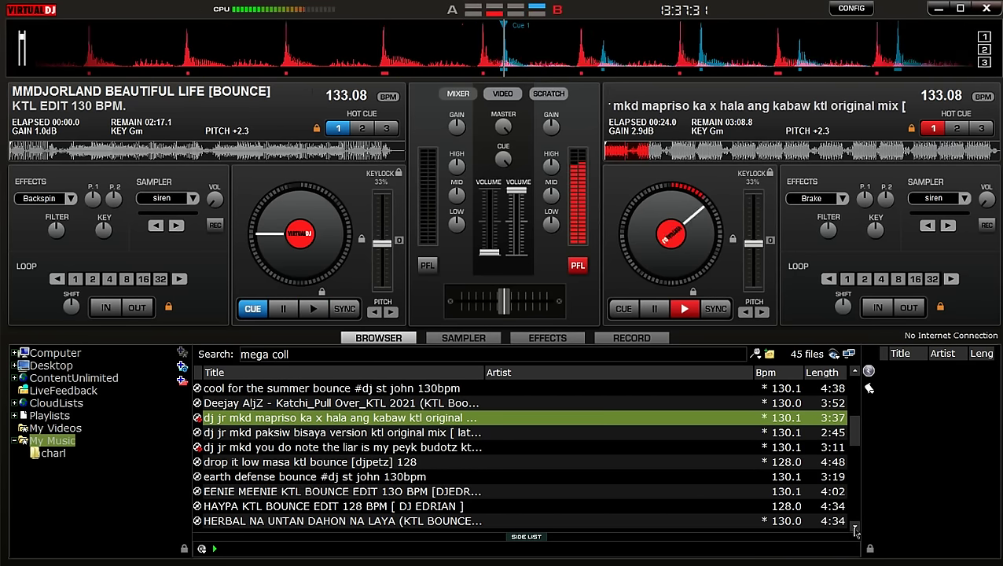
{"action": "left_click", "coordinate": [856, 532]}
{"action": "key", "text": "Down"}
{"action": "key", "text": "Down"}
{"action": "key", "text": "Down"}
{"action": "key", "text": "Down"}
{"action": "key", "text": "Down"}
{"action": "key", "text": "Down"}
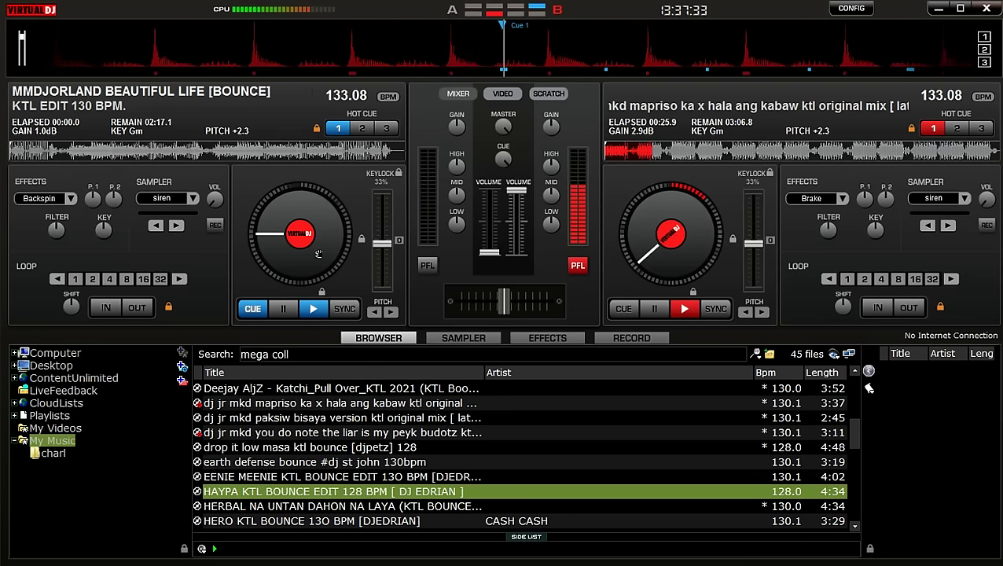
{"action": "left_click_drag", "start_coordinate": [314, 245], "coordinate": [314, 245]}
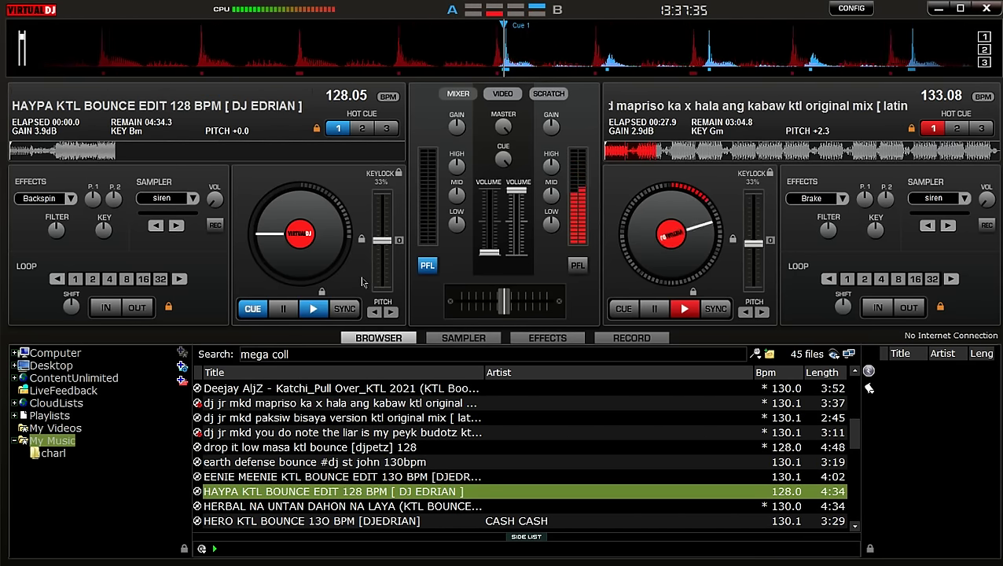
- Sync the HAYPA track on deck A to 133.08 BPM, check a point about 15 seconds in and return to hot cue 1
{"action": "key", "text": "s"}
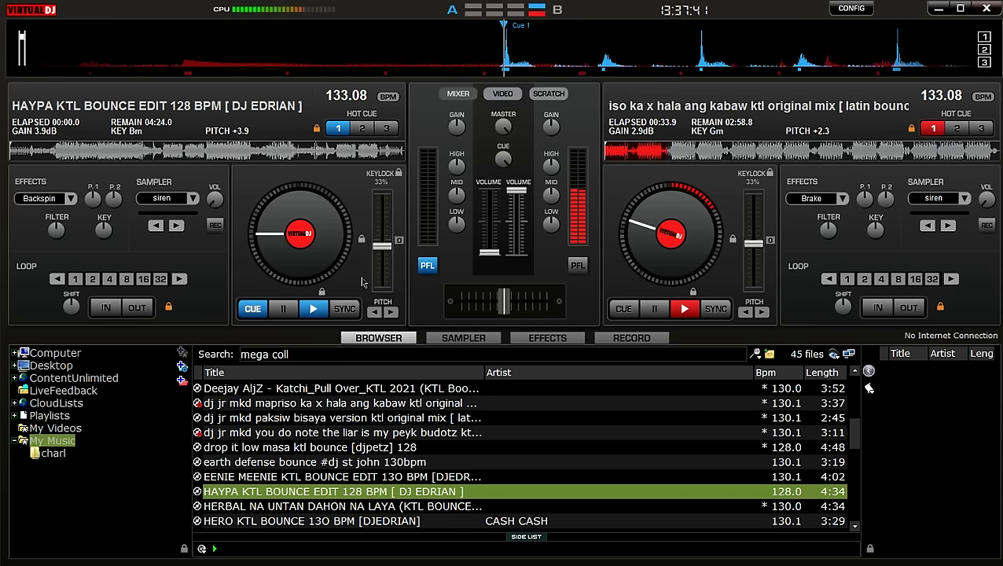
{"action": "left_click", "coordinate": [35, 152]}
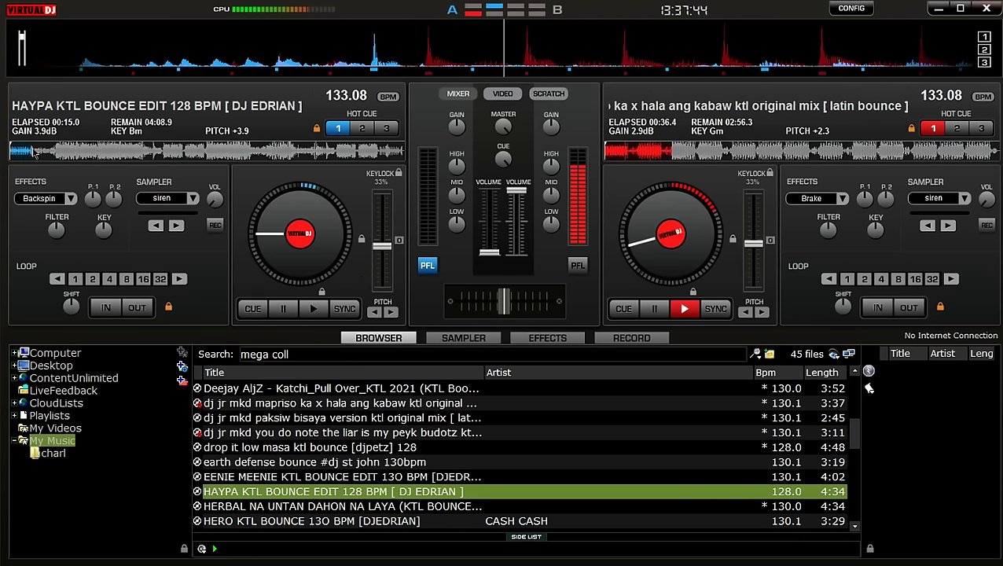
{"action": "left_click", "coordinate": [340, 129]}
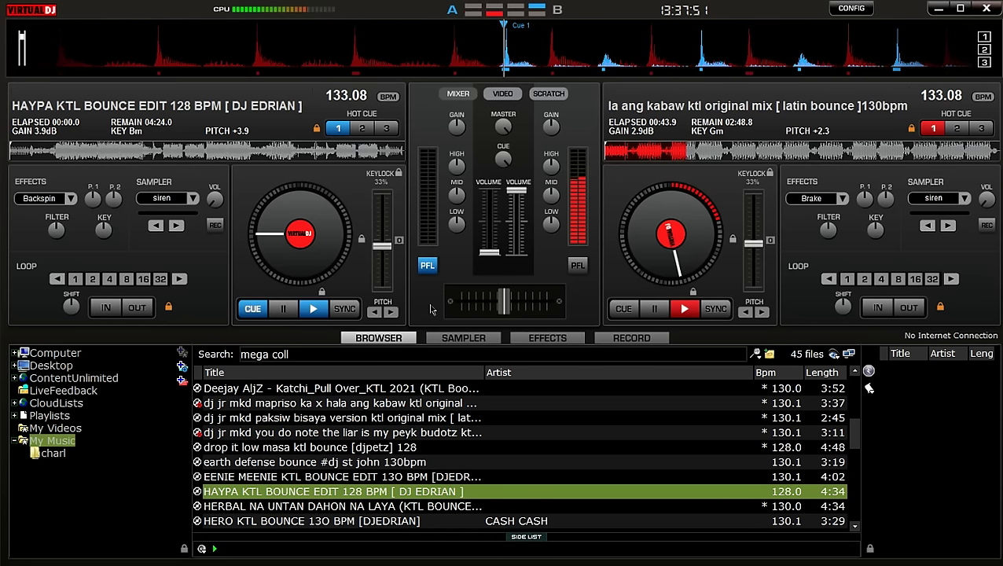
{"action": "left_click", "coordinate": [854, 527]}
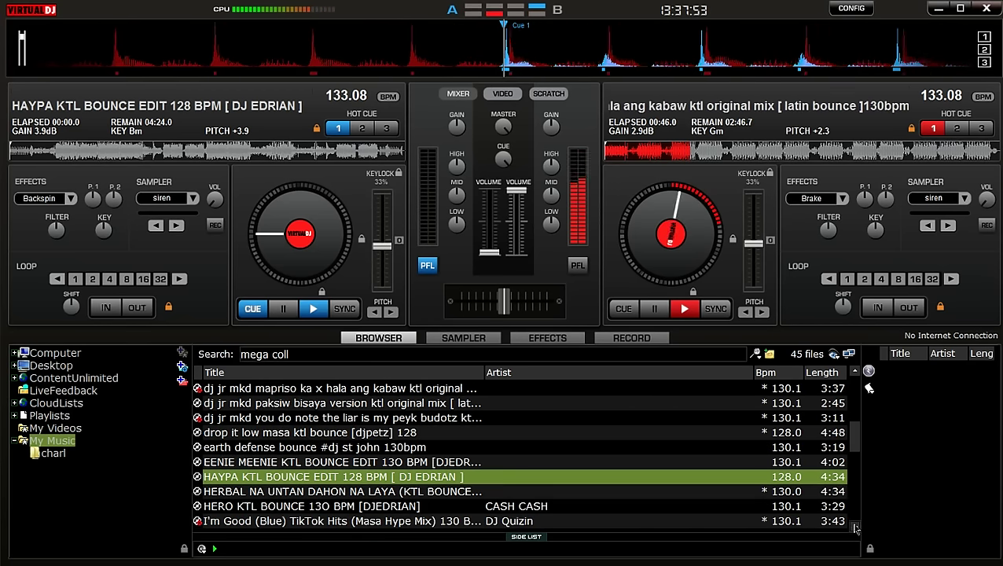
{"action": "left_click", "coordinate": [855, 527]}
{"action": "left_click", "coordinate": [855, 527]}
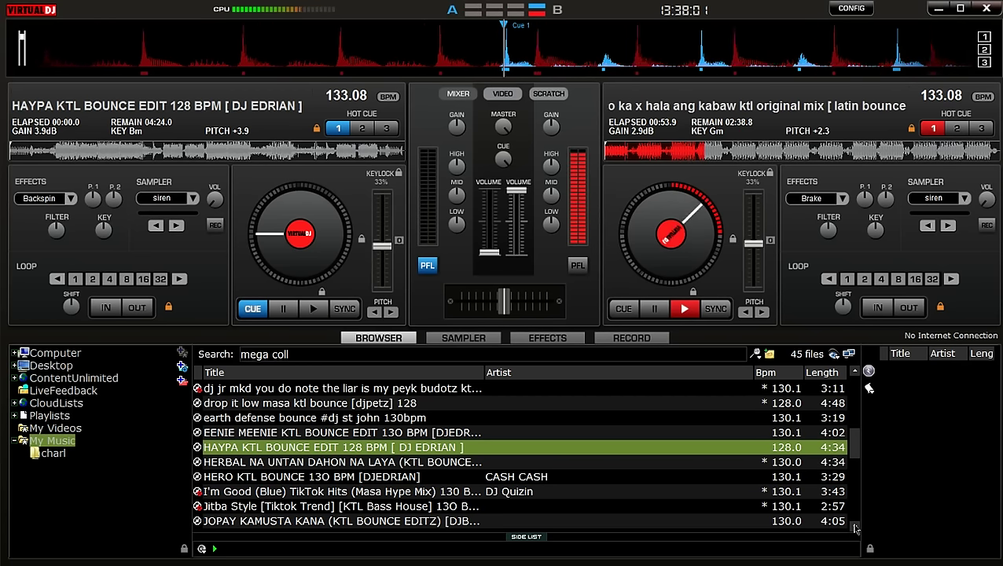
{"action": "mouse_move", "coordinate": [576, 6]}
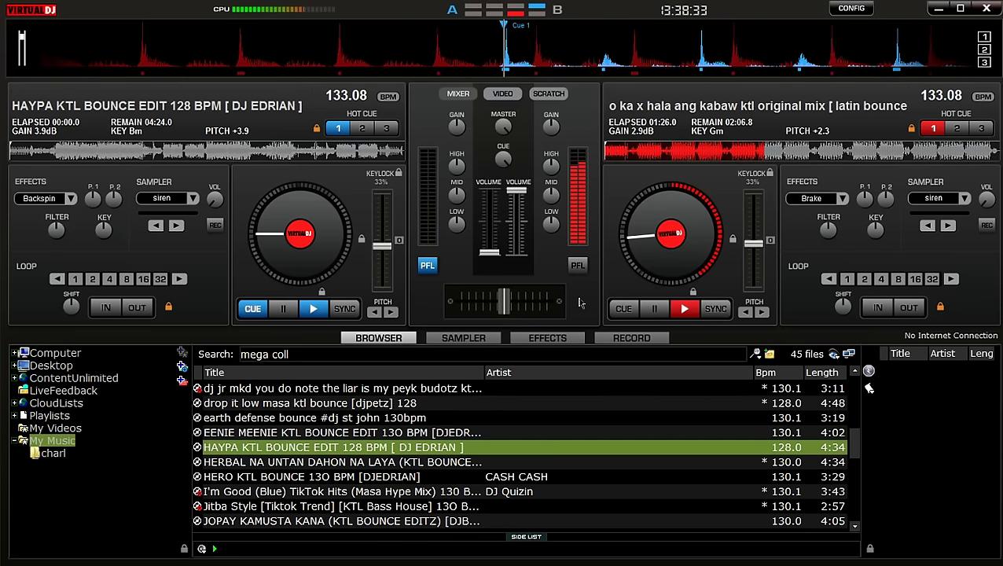
{"action": "left_click", "coordinate": [547, 337]}
{"action": "left_click", "coordinate": [378, 338]}
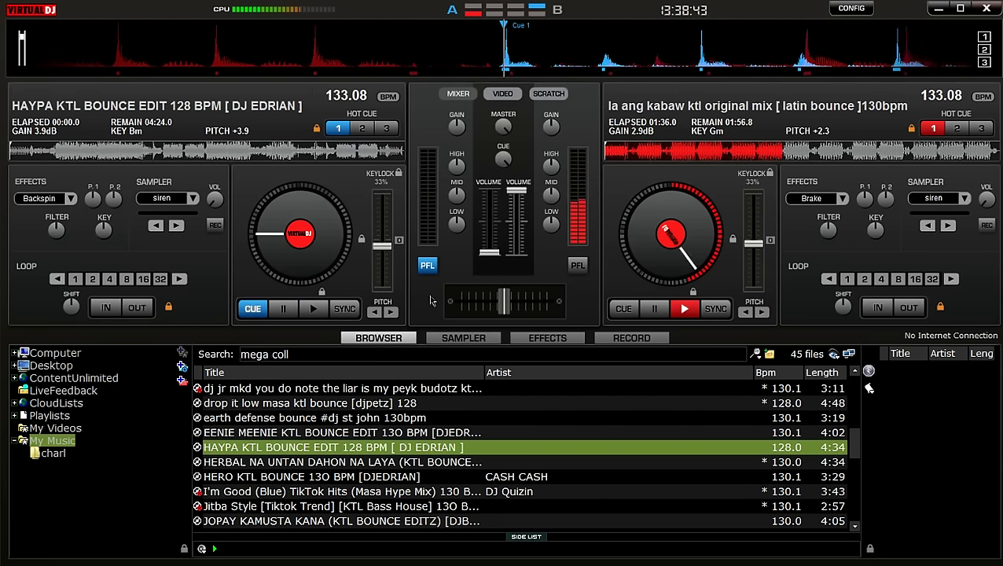
- Play the HAYPA track on deck A at full volume, fade deck B to zero and return it to its cue point
{"action": "key", "text": "space"}
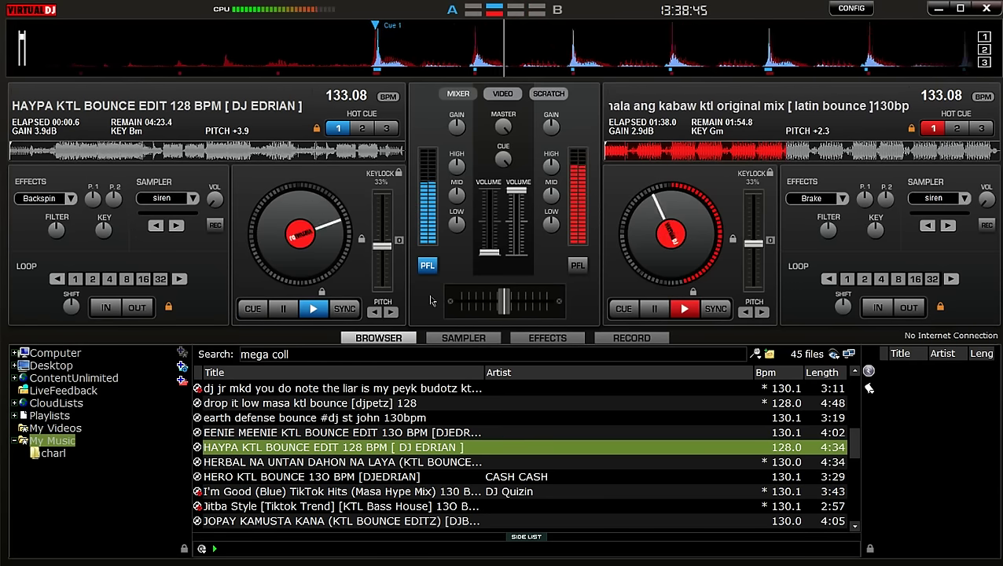
{"action": "left_click_drag", "start_coordinate": [489, 252], "coordinate": [494, 191]}
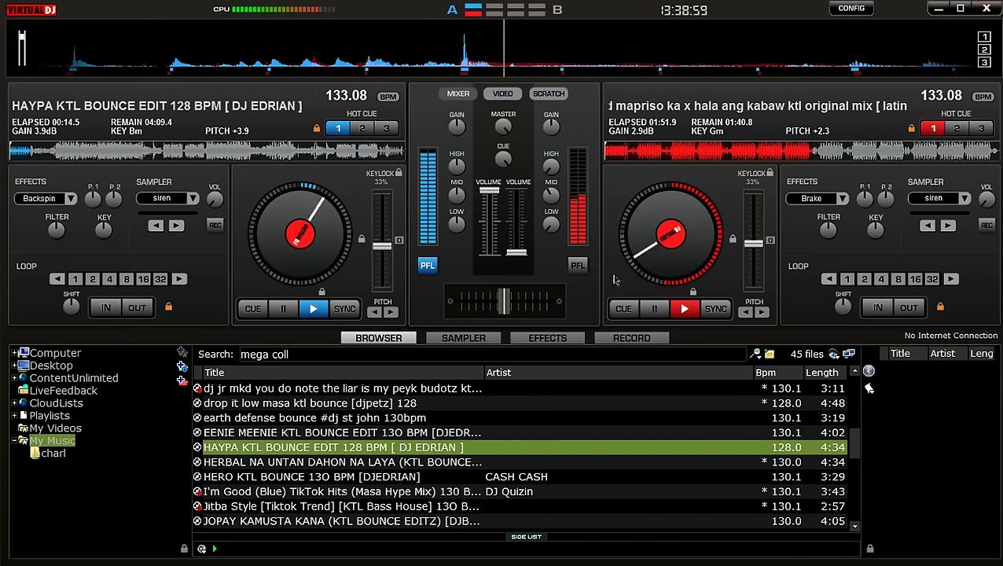
{"action": "left_click", "coordinate": [624, 310]}
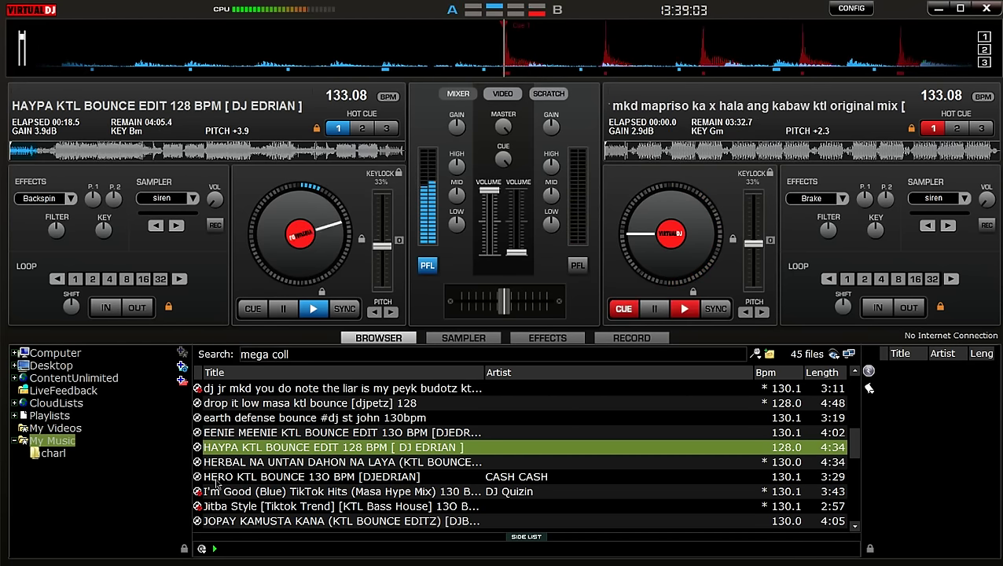
- Load "I'm Good (Blue) TikTok Hits (Masa Hype Mix) 130 BPM" onto deck B, matched to deck A at 133.08 BPM
{"action": "left_click_drag", "start_coordinate": [223, 488], "coordinate": [588, 299]}
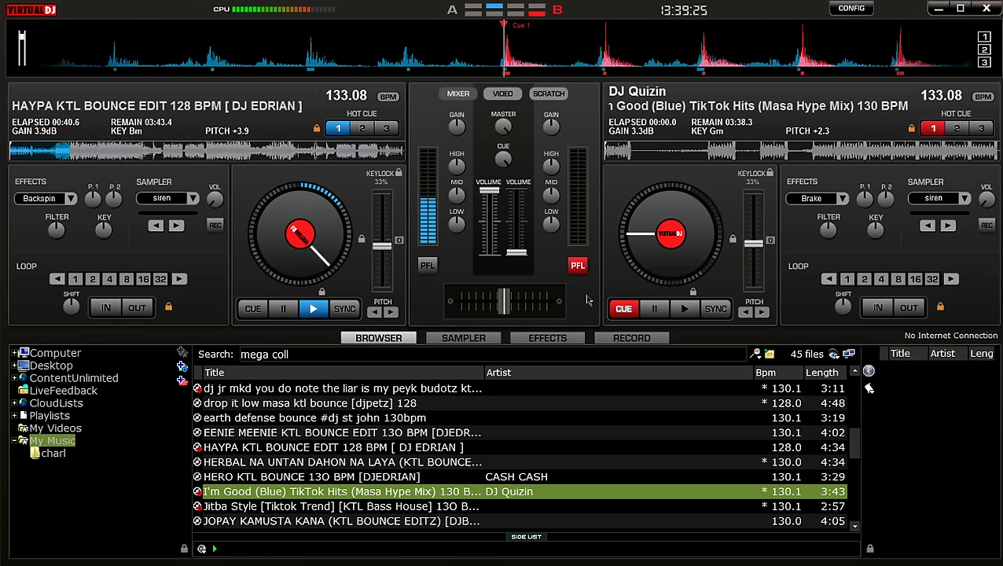
- Look further down the "mega coll" search results for upcoming tracks
{"action": "left_click", "coordinate": [855, 530]}
{"action": "left_click", "coordinate": [854, 530]}
{"action": "left_click", "coordinate": [855, 530]}
{"action": "left_click", "coordinate": [854, 529]}
{"action": "left_click", "coordinate": [854, 530]}
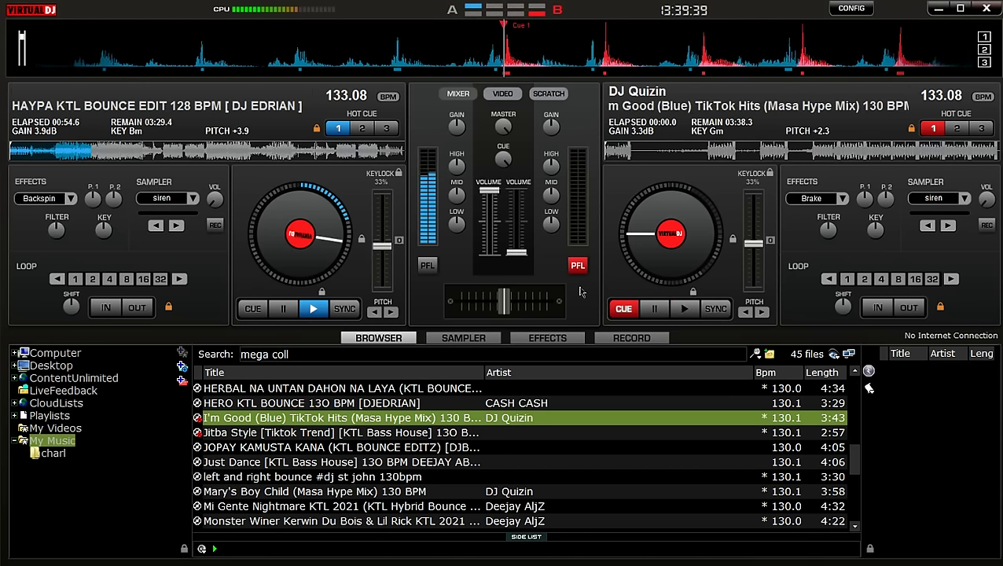
{"action": "left_click", "coordinate": [856, 525]}
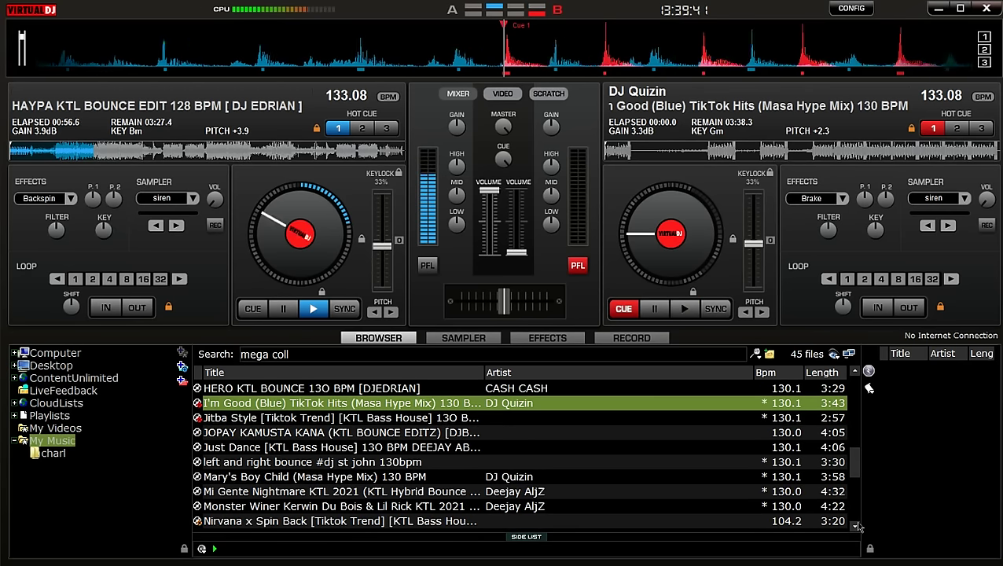
{"action": "left_click", "coordinate": [856, 525]}
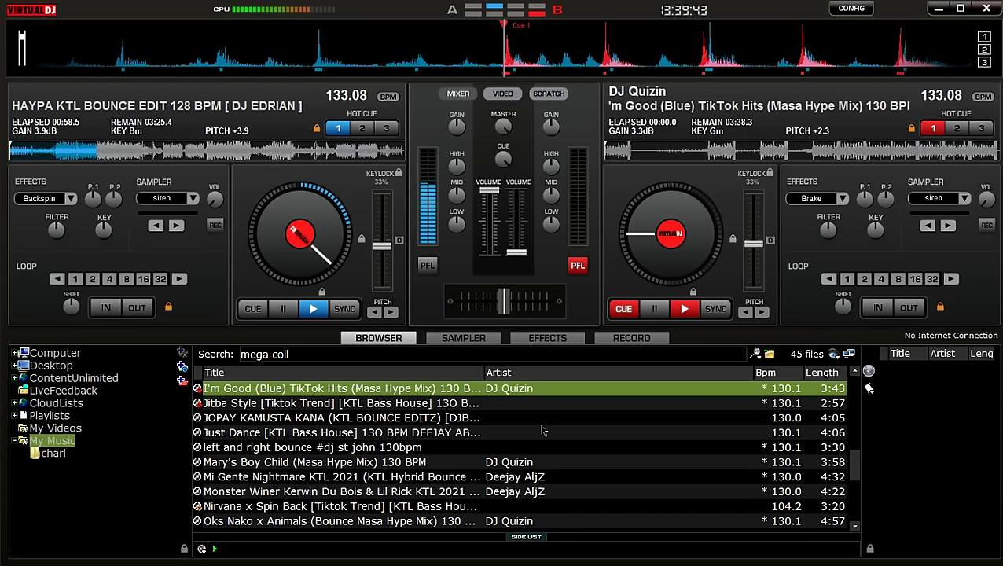
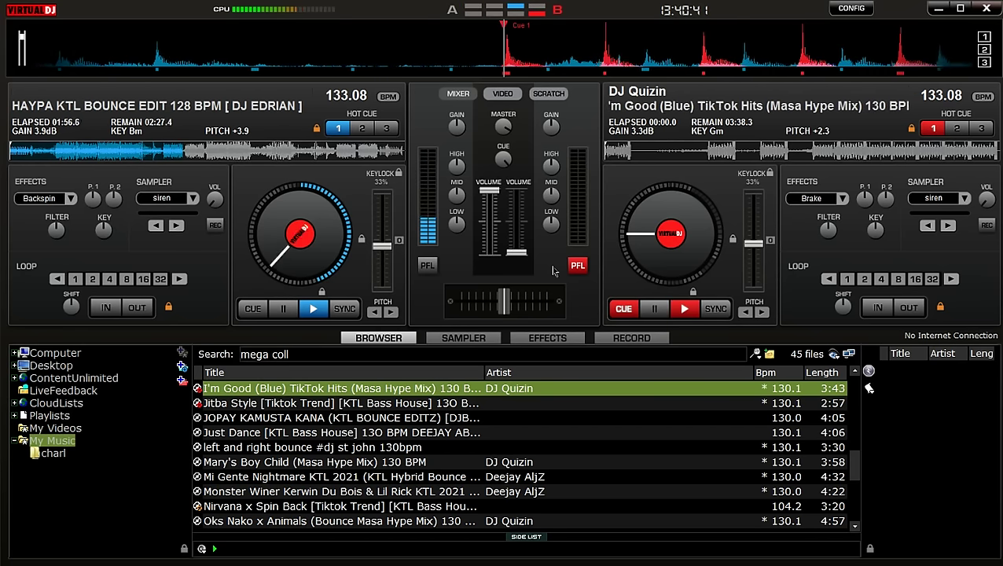
- Play "I'm Good (Blue)" on deck B at full volume, fade deck A to zero and return it to its cue point
{"action": "key", "text": "space"}
{"action": "left_click_drag", "start_coordinate": [516, 252], "coordinate": [517, 202]}
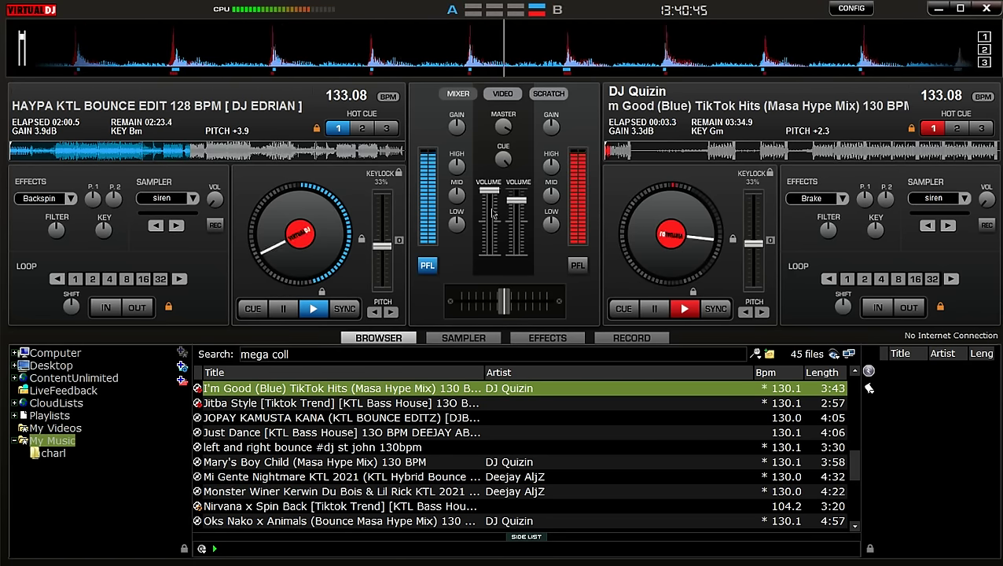
{"action": "left_click_drag", "start_coordinate": [516, 201], "coordinate": [517, 192]}
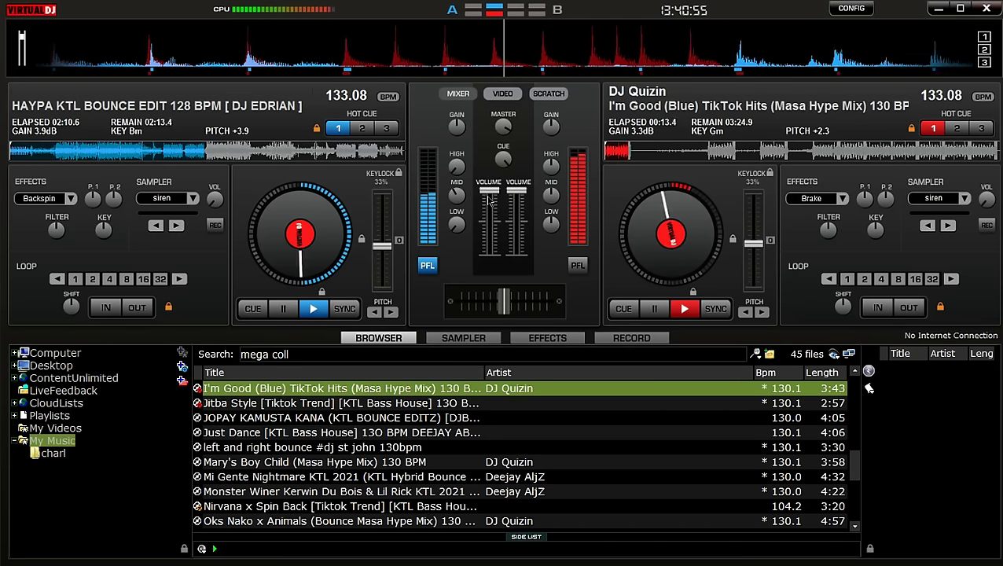
{"action": "left_click", "coordinate": [253, 308]}
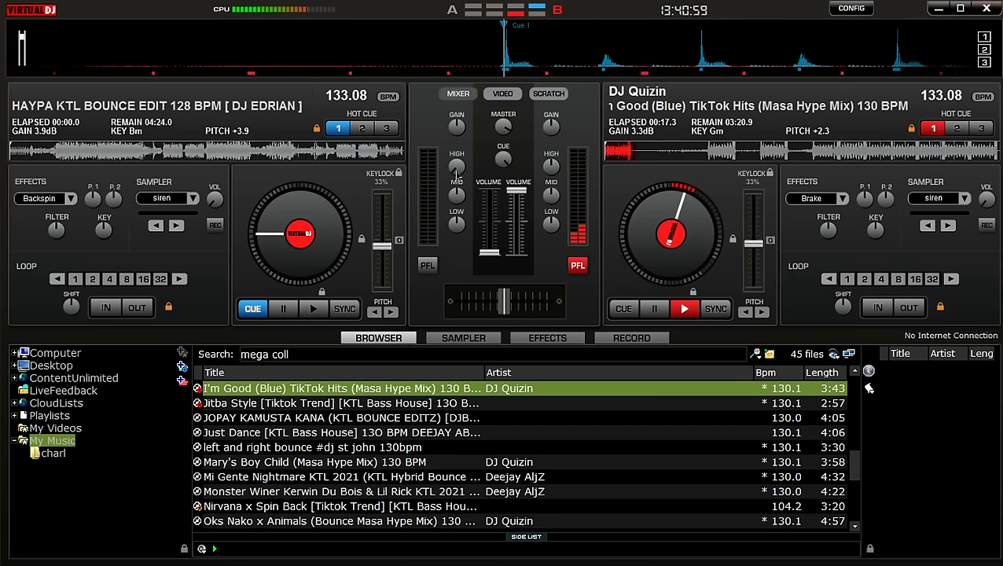
- Load "JOPAY KAMUSTA KANA (KTL BOUNCE EDITZ)" from the search results onto deck A, matched to deck B at 133.08 BPM
{"action": "key", "text": "Down"}
{"action": "key", "text": "Down"}
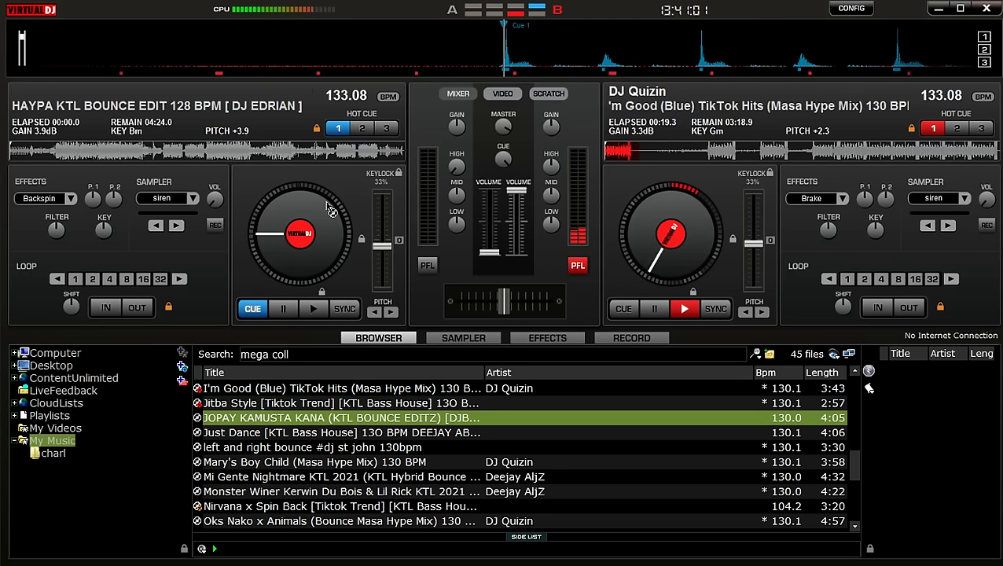
{"action": "key", "text": "ctrl+Left"}
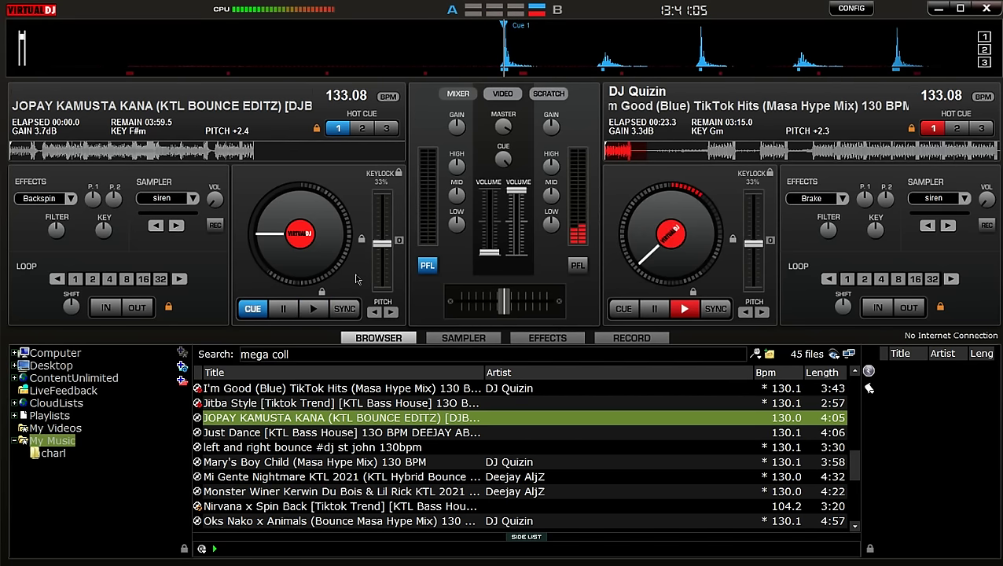
- Check several later points of "JOPAY KAMUSTA KANA" on deck A and return it to its cue point
{"action": "left_click", "coordinate": [211, 153]}
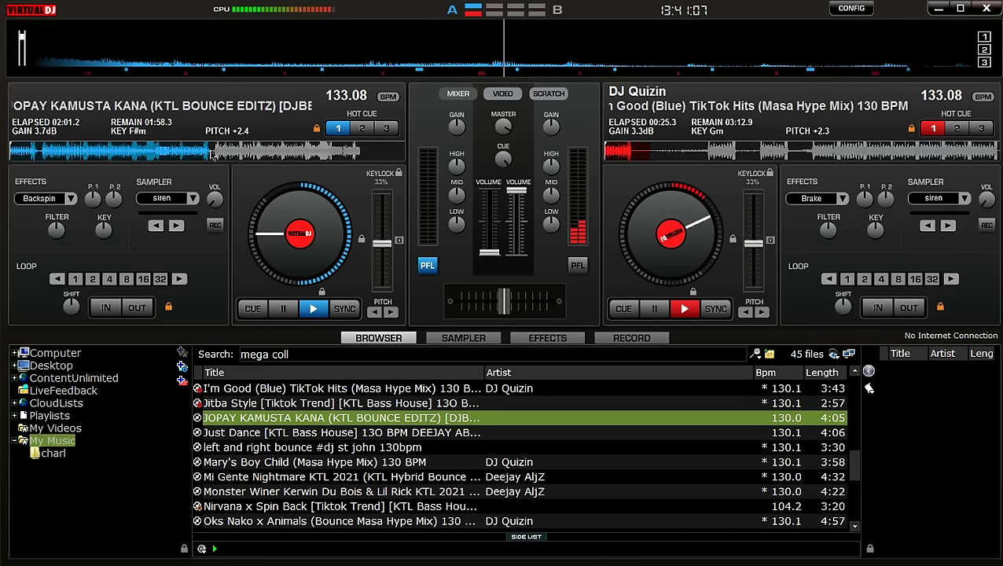
{"action": "left_click", "coordinate": [209, 154]}
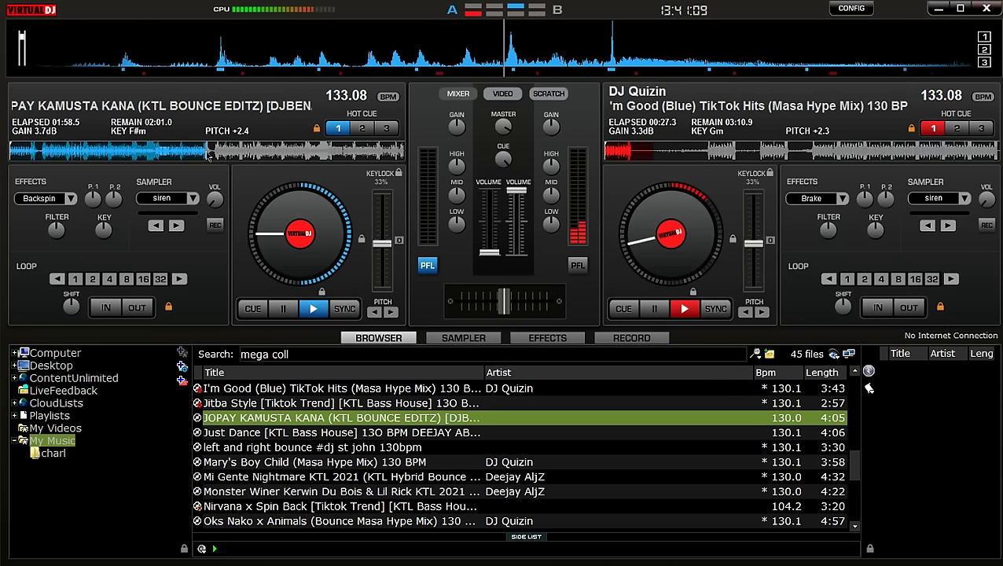
{"action": "left_click", "coordinate": [341, 130]}
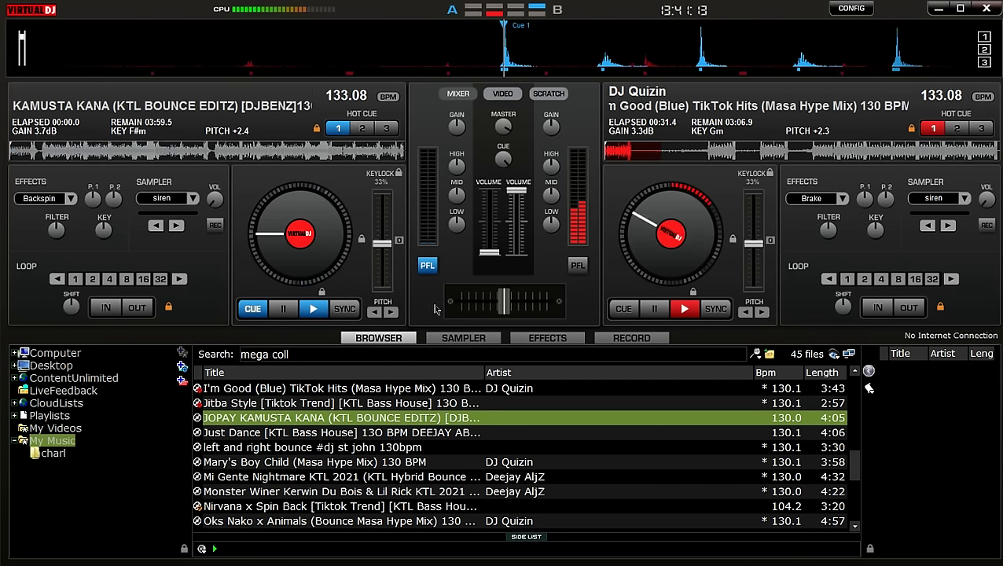
{"action": "left_click", "coordinate": [856, 527]}
{"action": "left_click", "coordinate": [857, 527]}
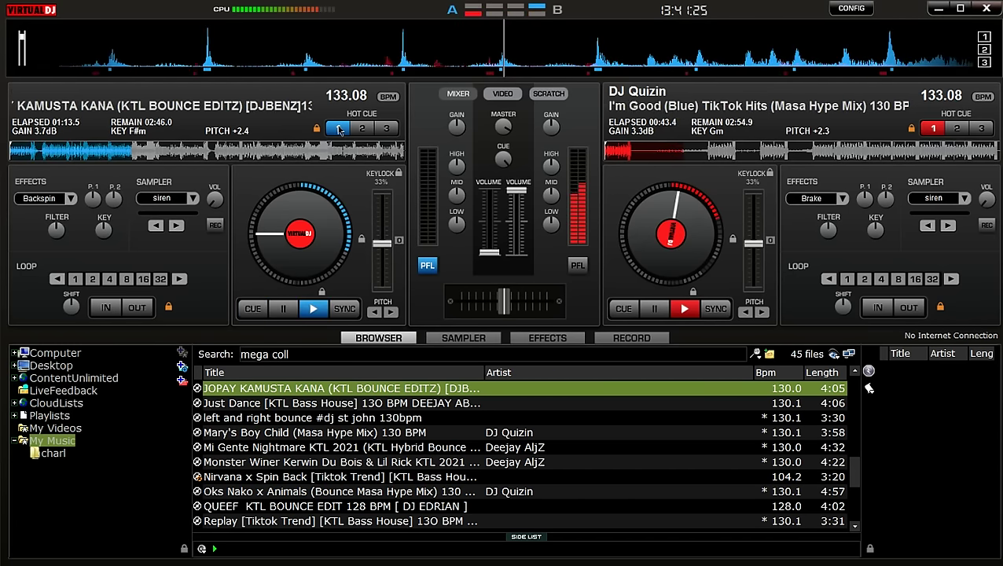
{"action": "left_click", "coordinate": [252, 308]}
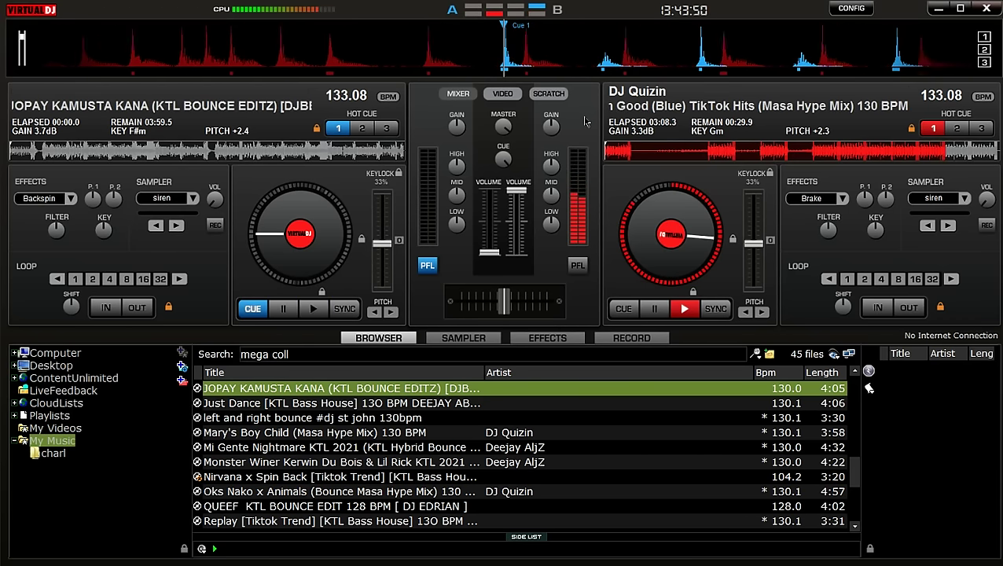
{"action": "left_click", "coordinate": [551, 94]}
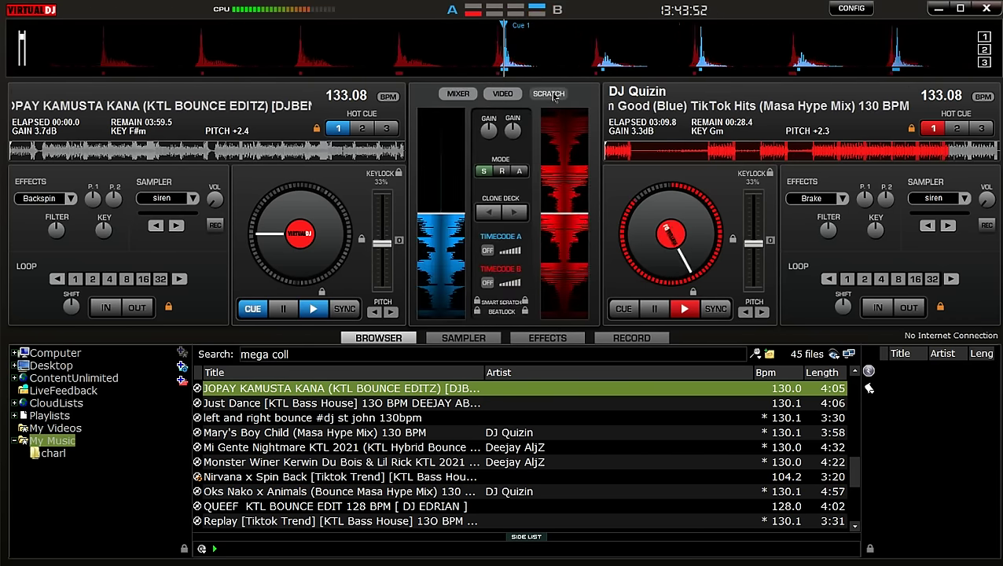
{"action": "left_click", "coordinate": [507, 94]}
{"action": "left_click", "coordinate": [507, 93]}
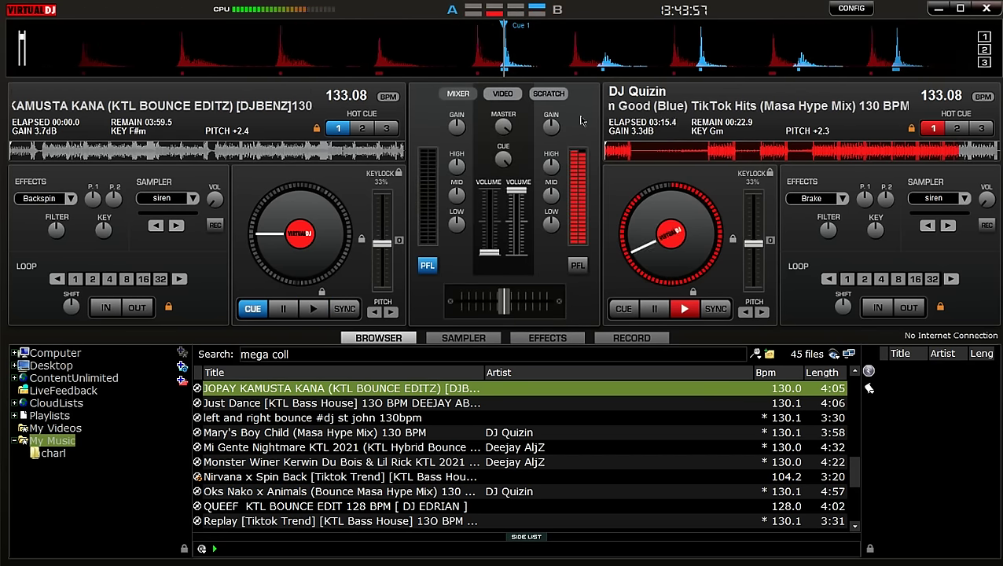
- Play "JOPAY KAMUSTA KANA (KTL BOUNCE EDITZ)" on deck A, bring it up to full volume and move headphone monitoring to deck B
{"action": "left_click_drag", "start_coordinate": [489, 251], "coordinate": [490, 236]}
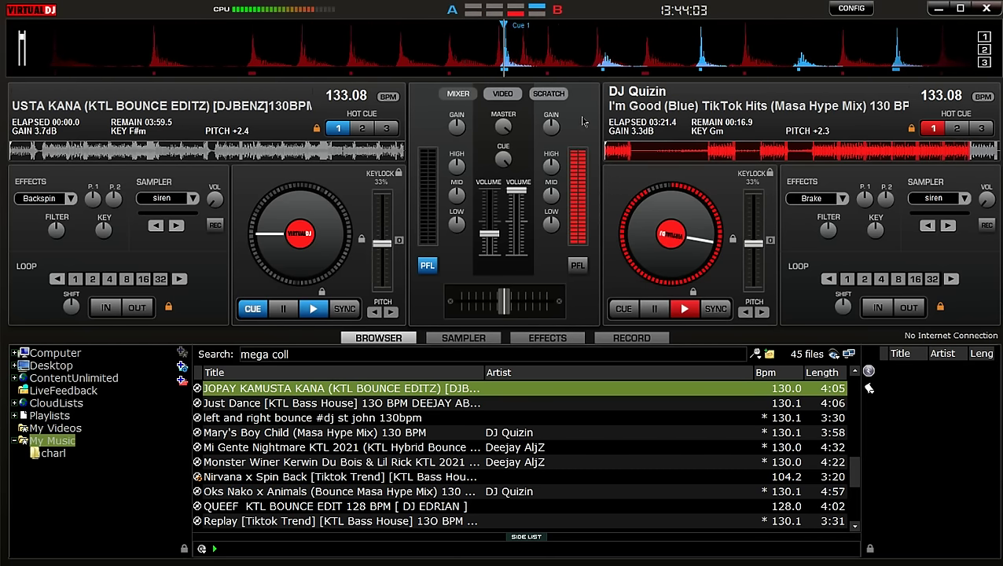
{"action": "key", "text": "space"}
{"action": "left_click_drag", "start_coordinate": [489, 234], "coordinate": [489, 202]}
{"action": "left_click", "coordinate": [578, 264]}
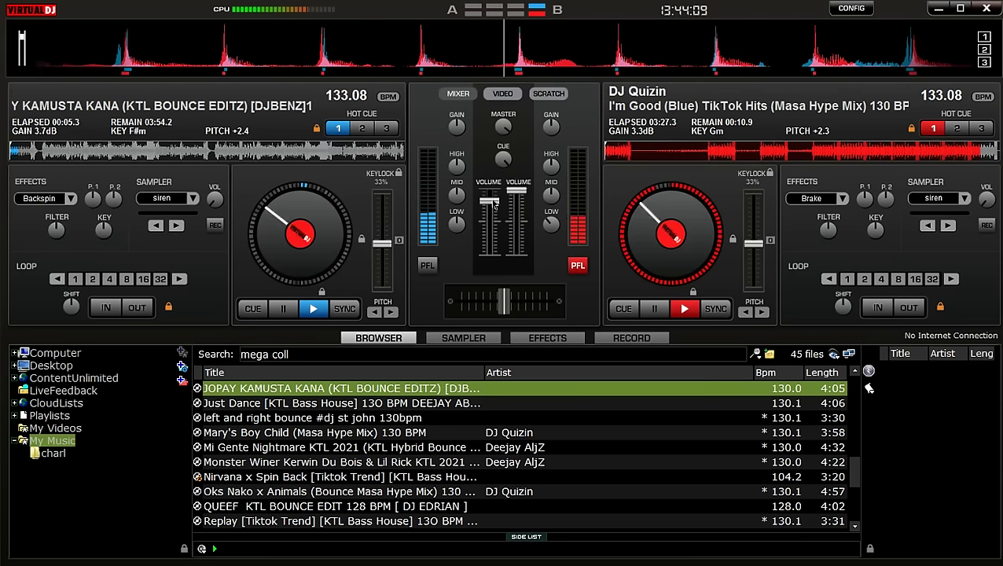
{"action": "left_click_drag", "start_coordinate": [489, 201], "coordinate": [491, 194]}
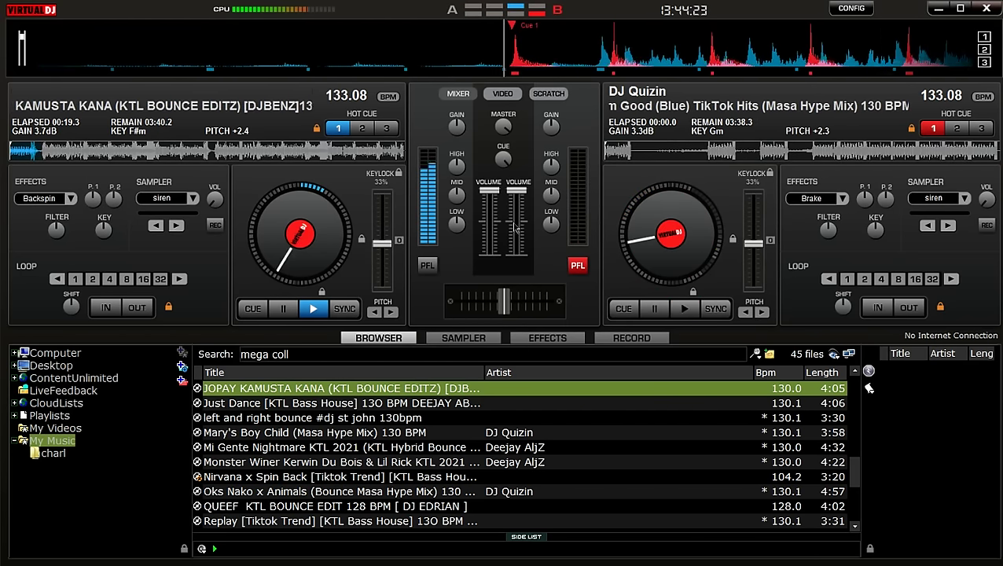
- Fade deck B to zero and load "Just Dance [KTL Bass House]" onto it, matched to deck A at 133.08 BPM
{"action": "left_click_drag", "start_coordinate": [516, 191], "coordinate": [516, 253]}
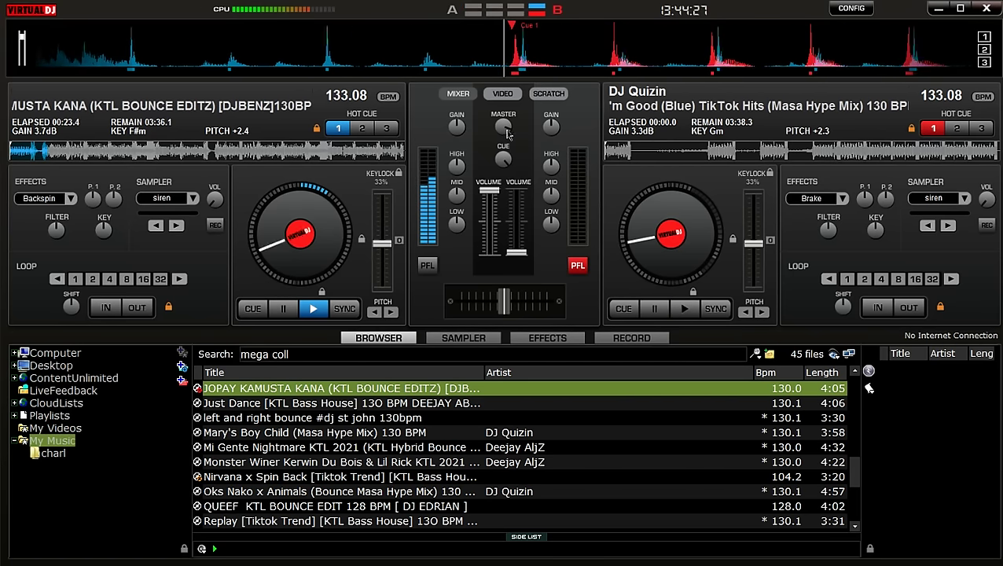
{"action": "left_click_drag", "start_coordinate": [240, 405], "coordinate": [611, 266]}
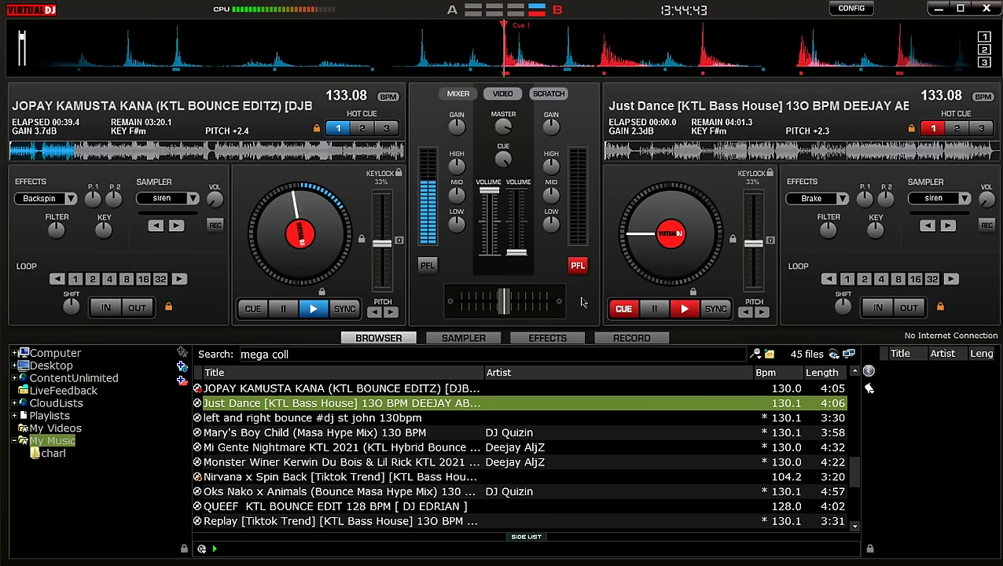
- Switch to the desktop to check the Windows system volume and return to VirtualDJ
{"action": "key", "text": "super+d"}
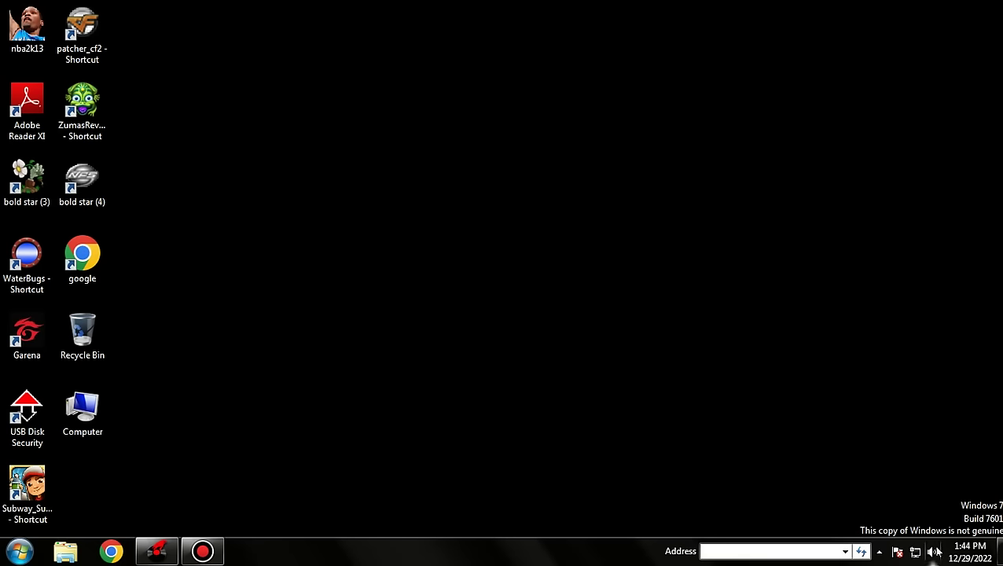
{"action": "left_click", "coordinate": [933, 552]}
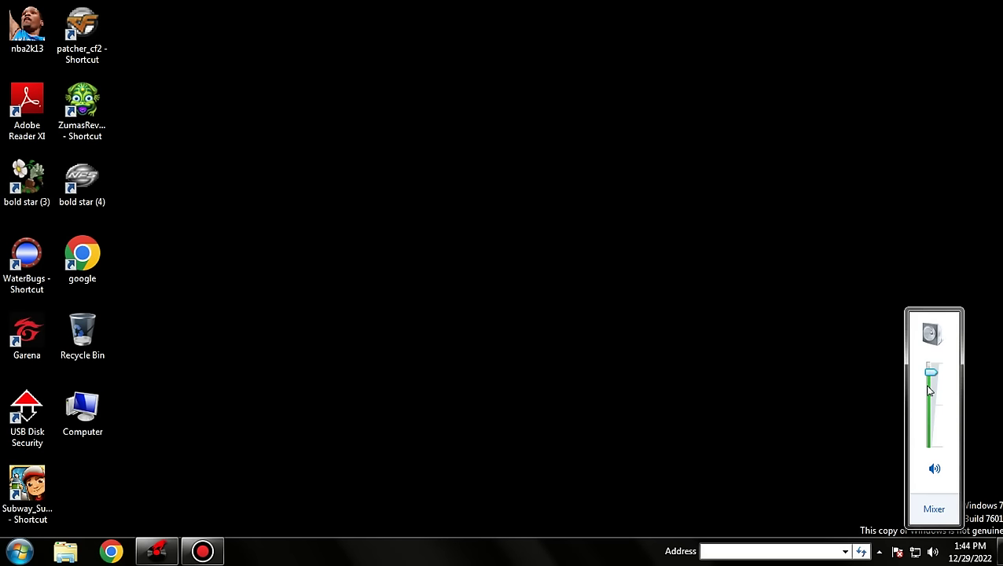
{"action": "left_click", "coordinate": [697, 382]}
{"action": "left_click", "coordinate": [157, 552]}
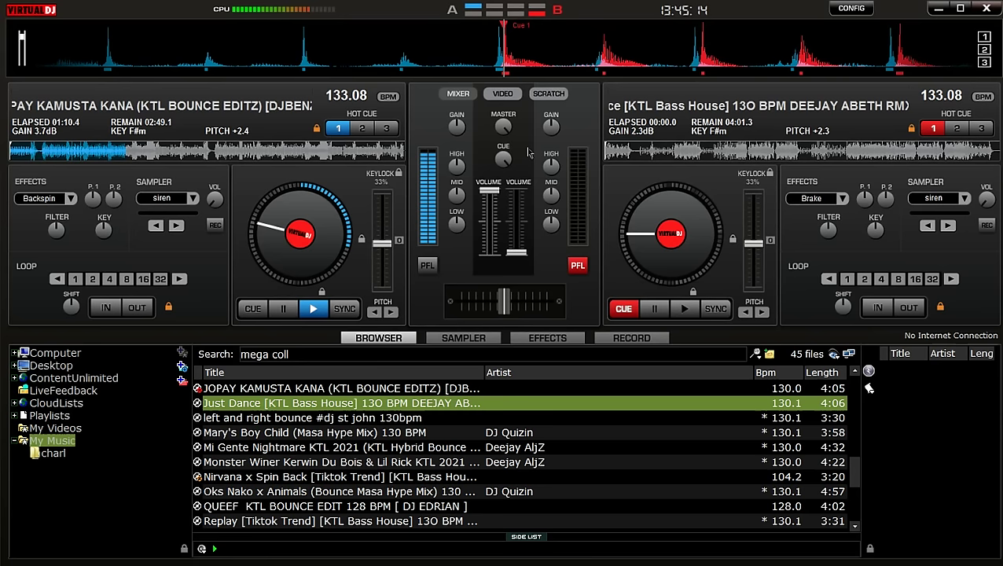
- Look further down the "mega coll" search results for the next tracks
{"action": "left_click", "coordinate": [856, 526]}
{"action": "left_click", "coordinate": [855, 526]}
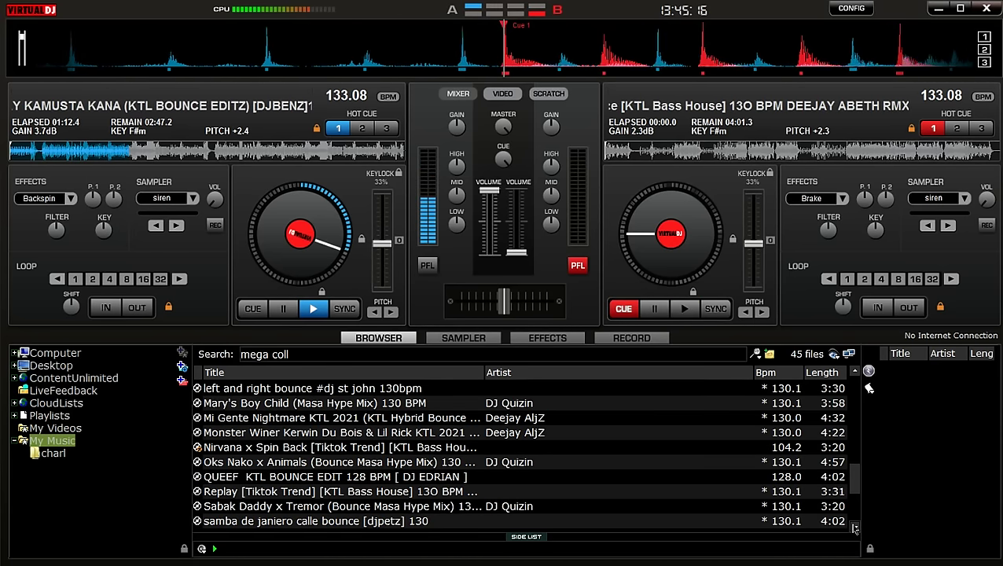
{"action": "left_click", "coordinate": [855, 526]}
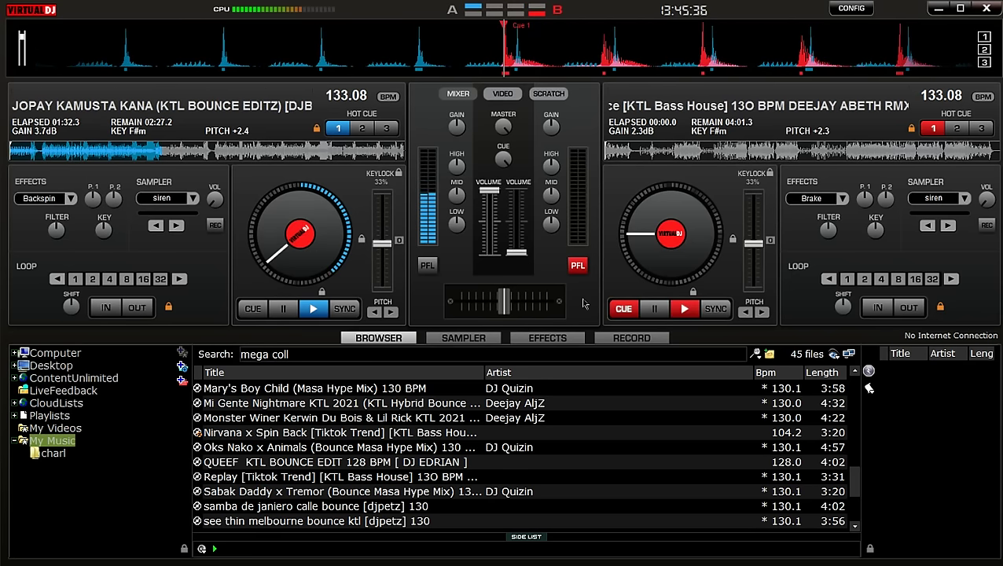
- Try the BeatGrid effect on deck A and set the effect selection back to Backspin
{"action": "left_click", "coordinate": [70, 198]}
{"action": "left_click", "coordinate": [87, 215]}
{"action": "left_click", "coordinate": [39, 199]}
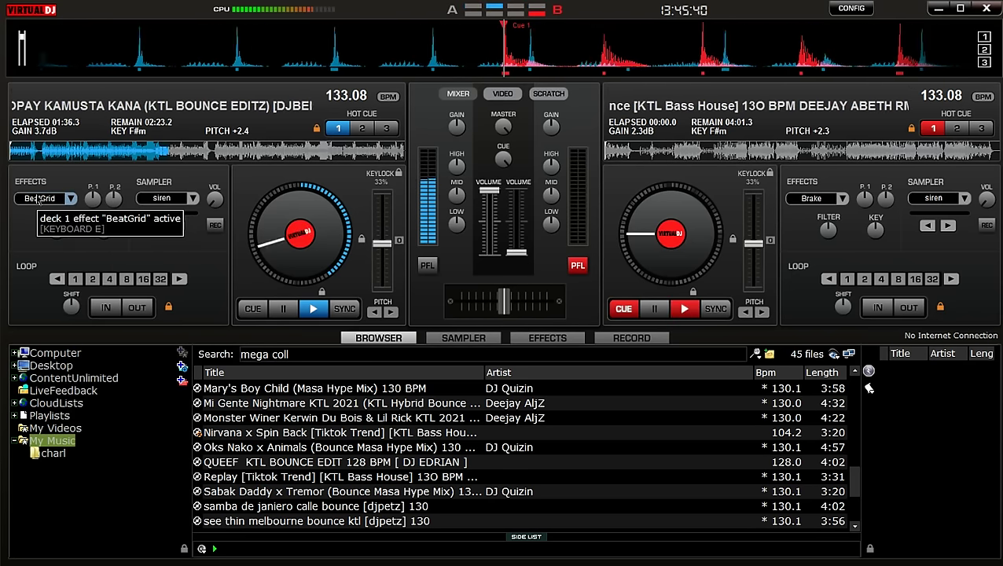
{"action": "left_click", "coordinate": [69, 199]}
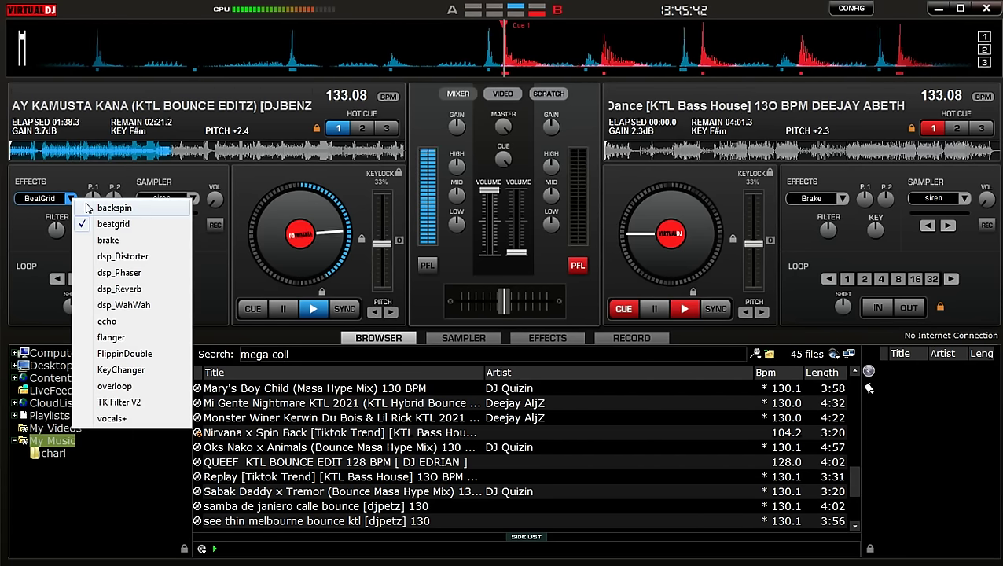
{"action": "left_click", "coordinate": [110, 207]}
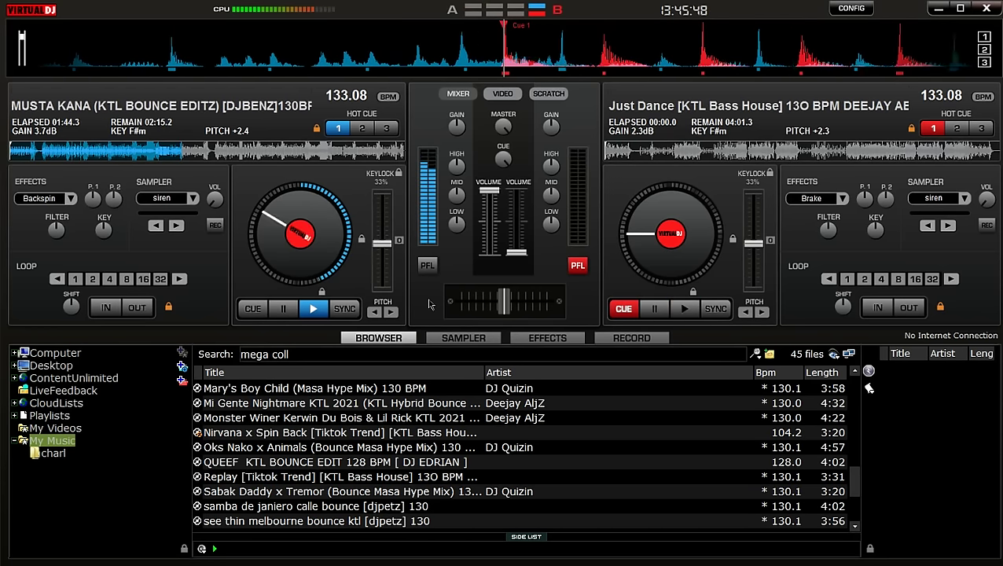
- Play "Just Dance" on deck B at full volume, fade deck A to zero and return it to its cue point
{"action": "key", "text": "space"}
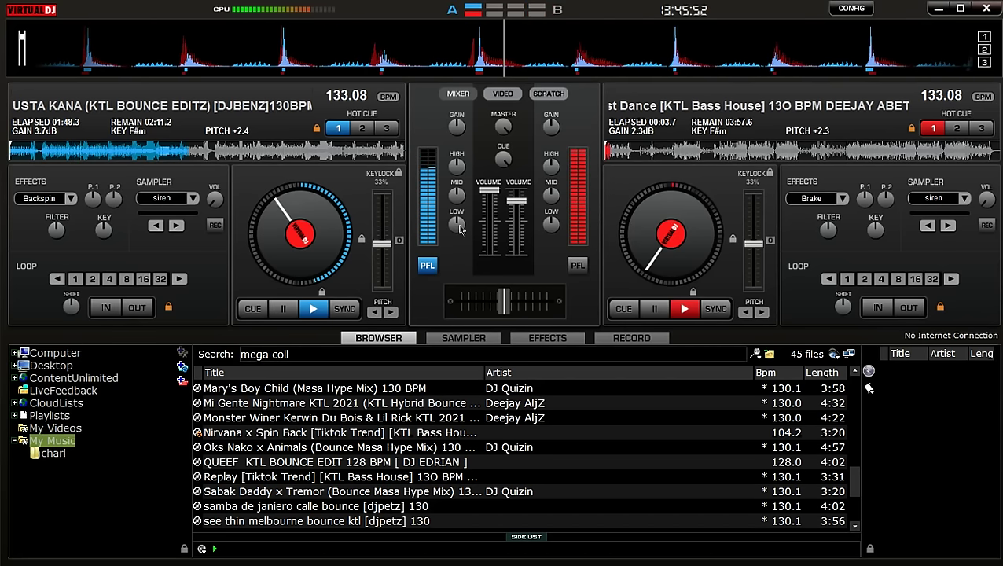
{"action": "left_click_drag", "start_coordinate": [518, 205], "coordinate": [518, 193]}
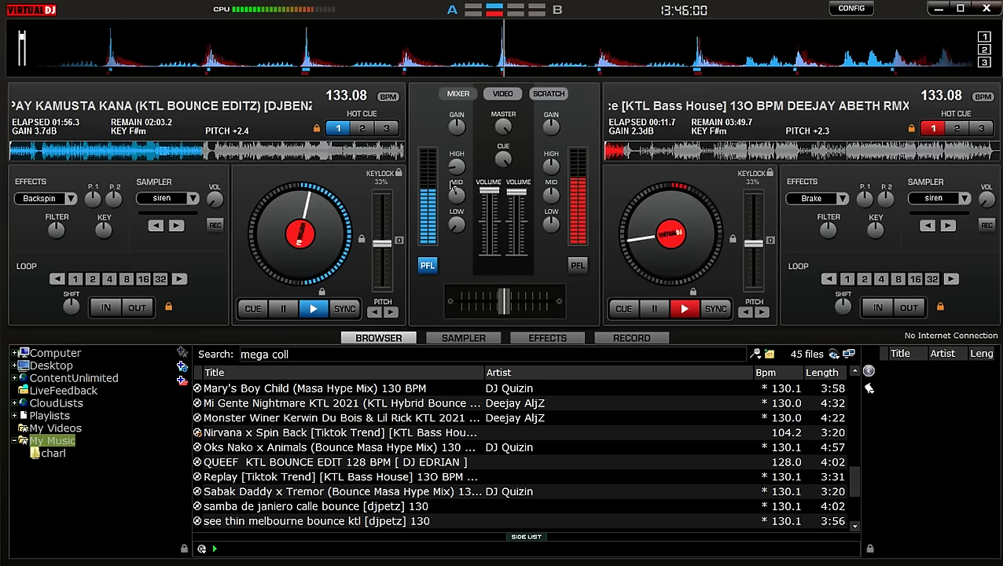
{"action": "left_click_drag", "start_coordinate": [489, 191], "coordinate": [489, 251]}
{"action": "left_click", "coordinate": [256, 309]}
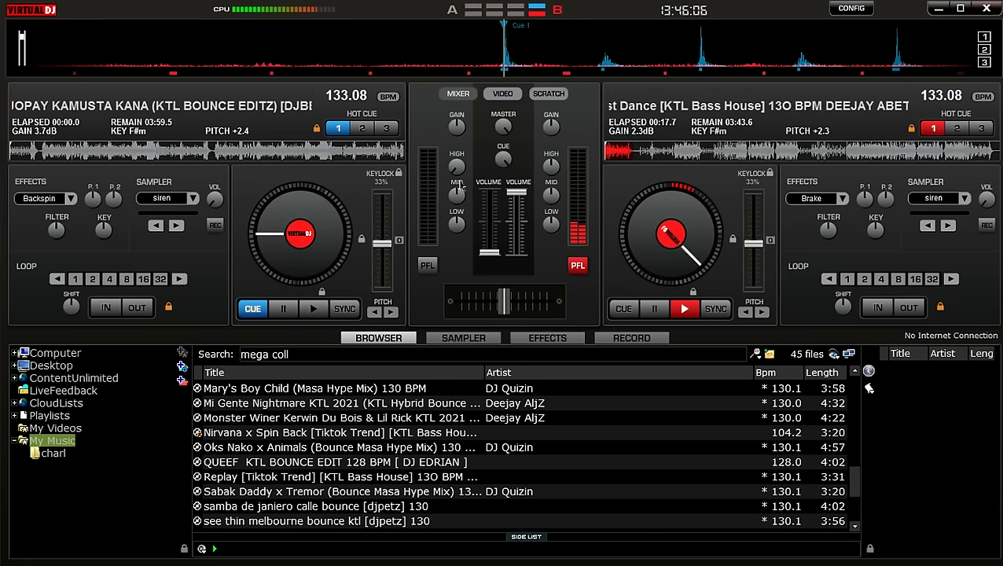
- Load "Mi Gente Nightmare KTL 2021" onto deck A in place of "Mary's Boy Child" and set hot cue 1 at its start
{"action": "left_click_drag", "start_coordinate": [338, 388], "coordinate": [358, 283]}
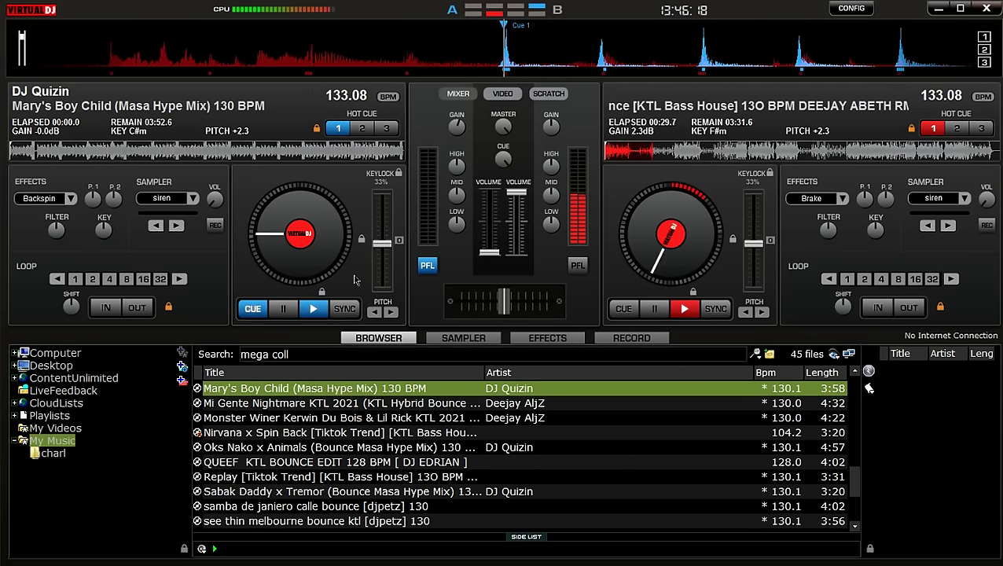
{"action": "key", "text": "Down"}
{"action": "key", "text": "Left"}
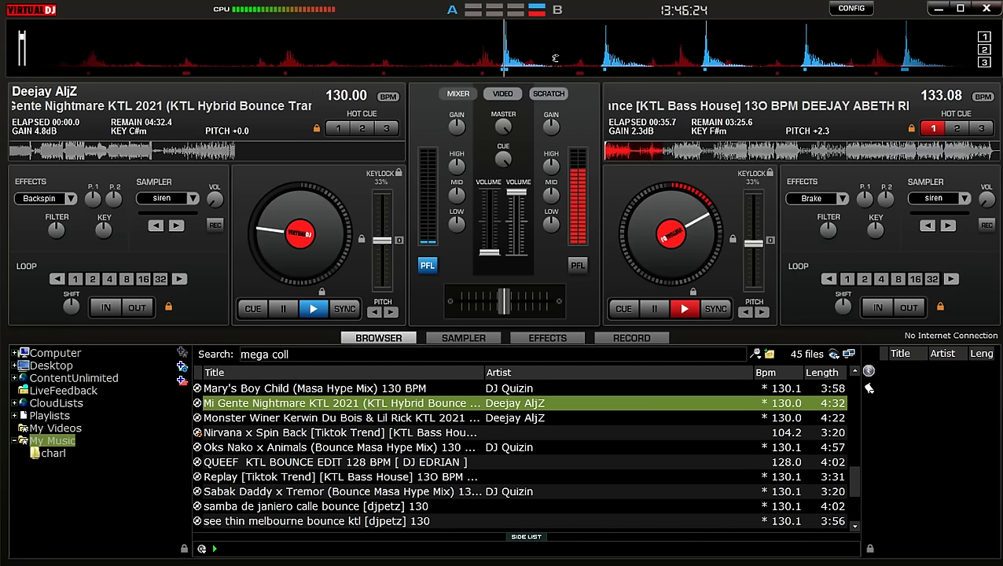
{"action": "key", "text": "1"}
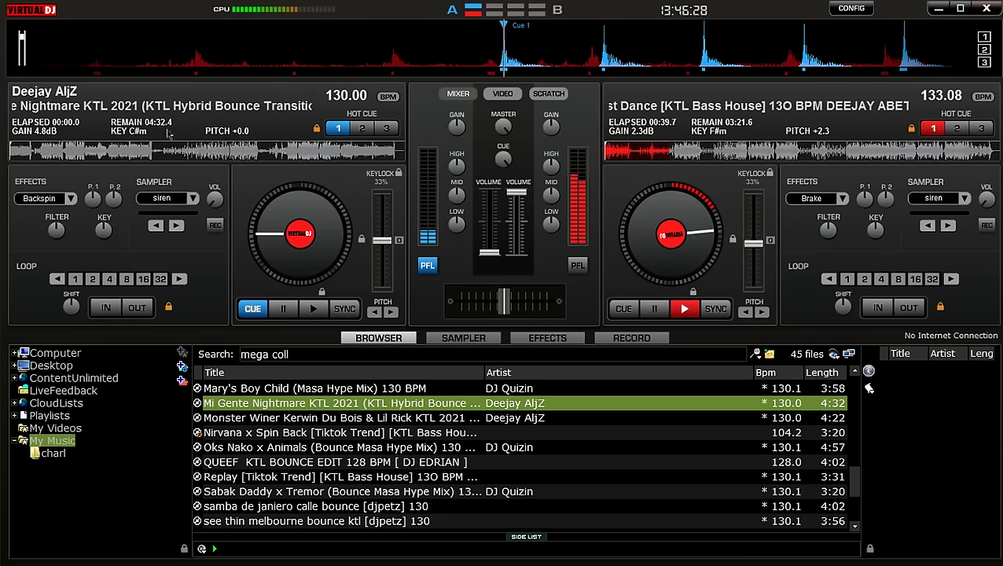
- Check two early points of "Mi Gente Nightmare KTL 2021", return to hot cue 1 and sync deck A to 133.08 BPM
{"action": "left_click", "coordinate": [62, 156]}
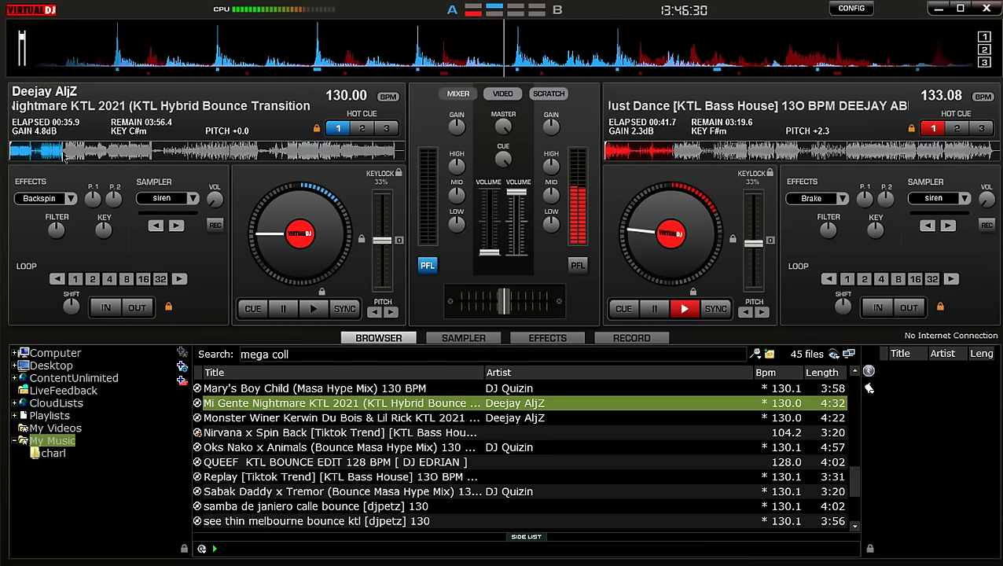
{"action": "left_click", "coordinate": [52, 156]}
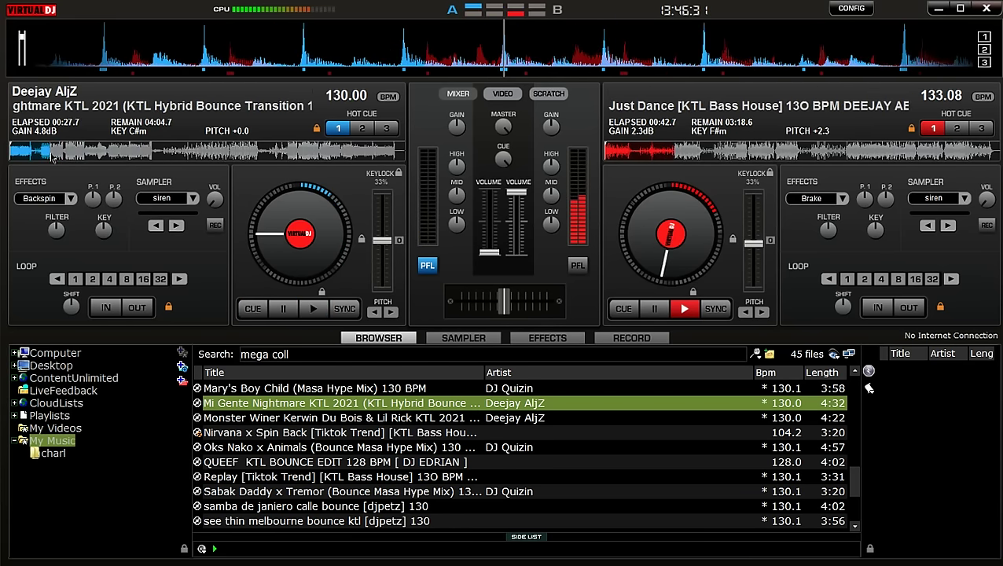
{"action": "left_click", "coordinate": [339, 131]}
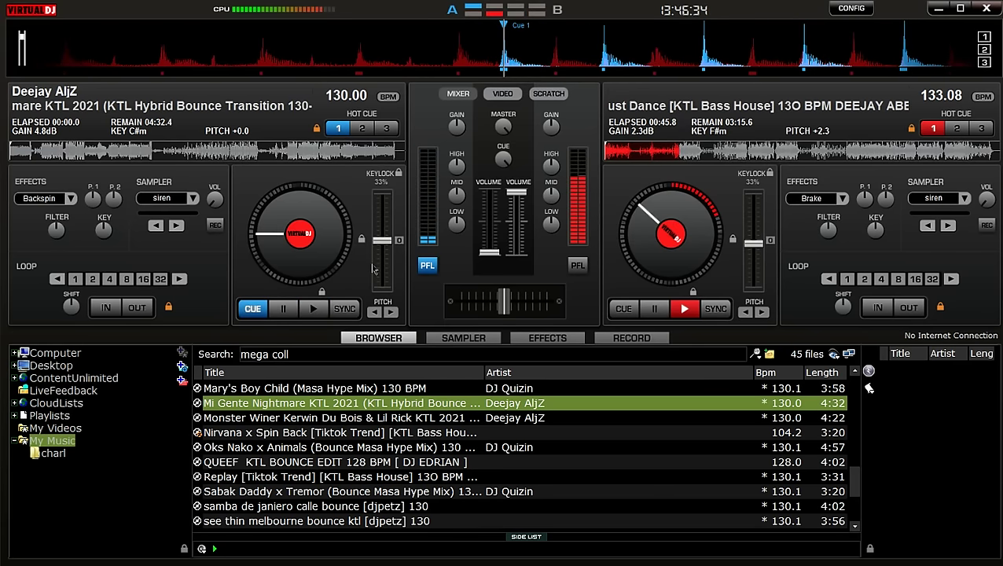
{"action": "left_click", "coordinate": [344, 309]}
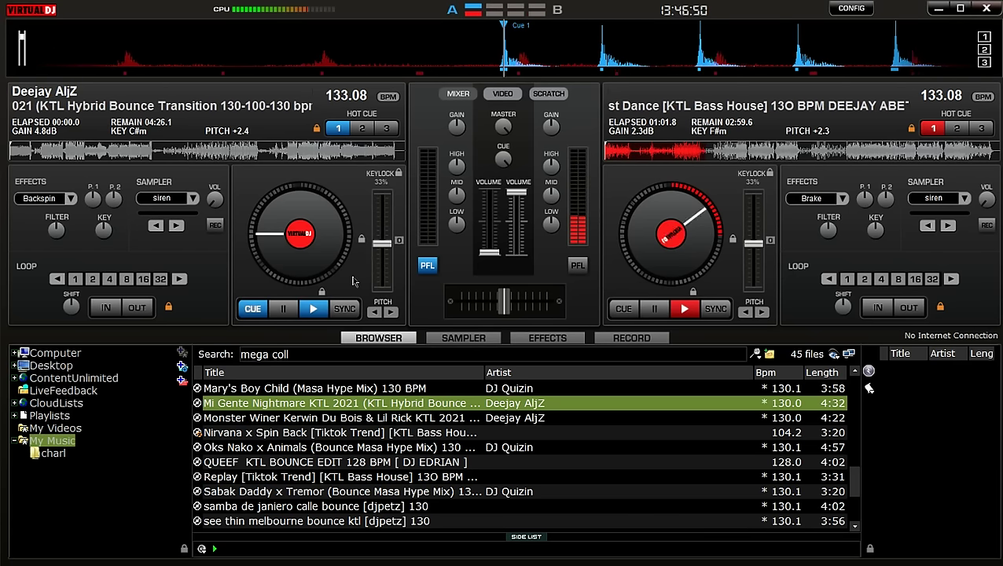
- Check several later and early points of "Mi Gente Nightmare KTL 2021" on deck A and return it to its cue point
{"action": "left_click", "coordinate": [230, 153]}
{"action": "left_click", "coordinate": [244, 153]}
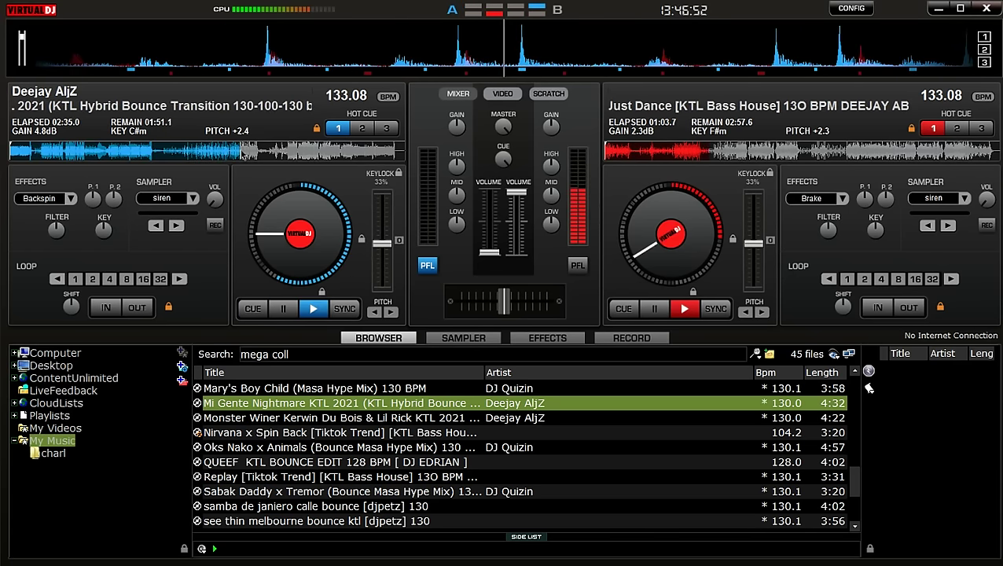
{"action": "left_click", "coordinate": [284, 155]}
{"action": "left_click", "coordinate": [311, 155]}
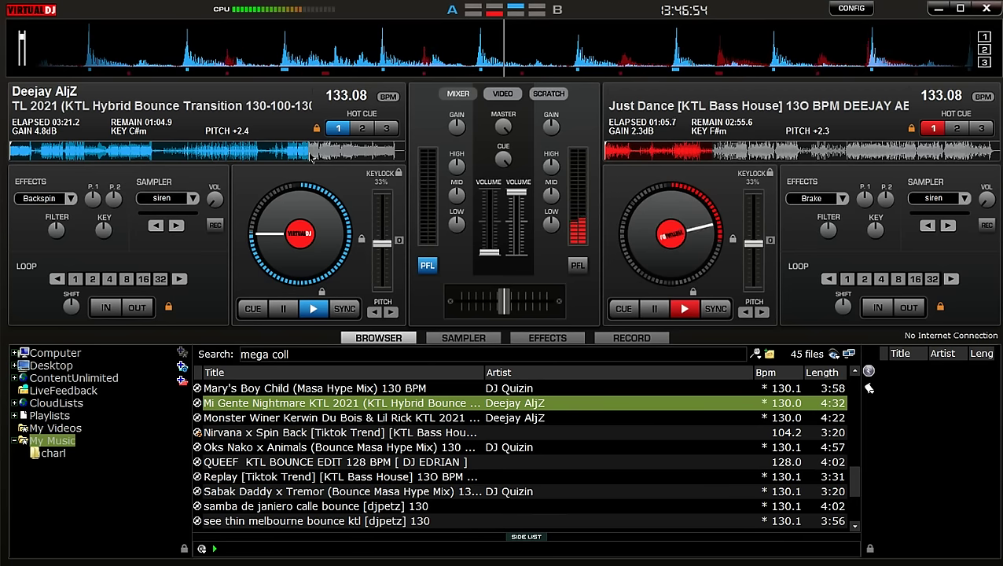
{"action": "key", "text": "space"}
{"action": "left_click", "coordinate": [279, 156]}
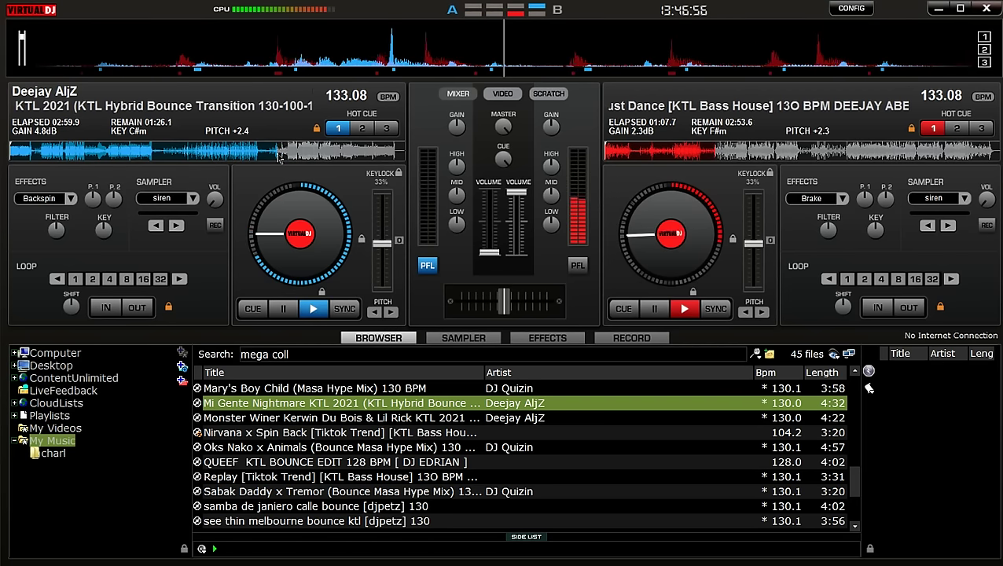
{"action": "left_click", "coordinate": [47, 153]}
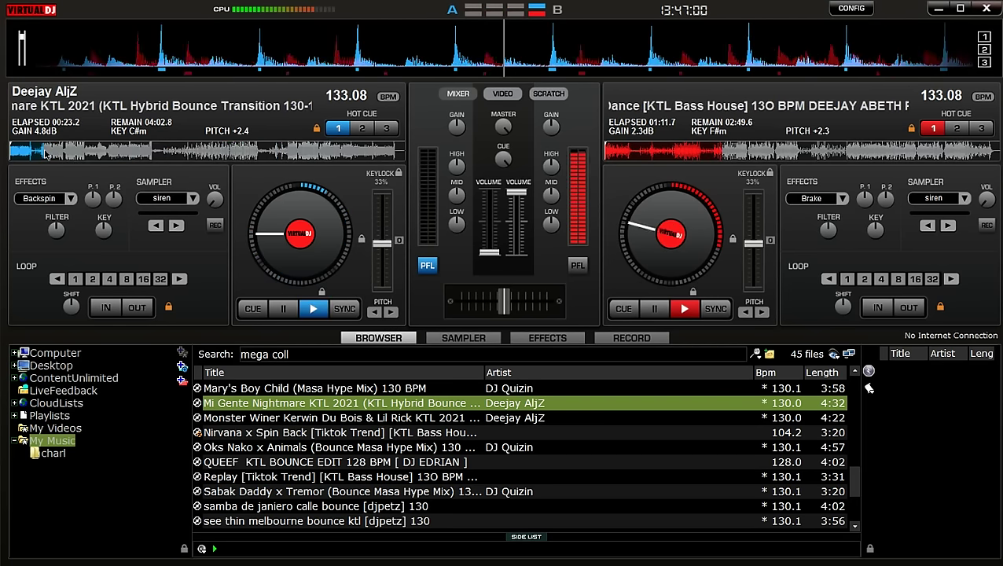
{"action": "left_click", "coordinate": [36, 154]}
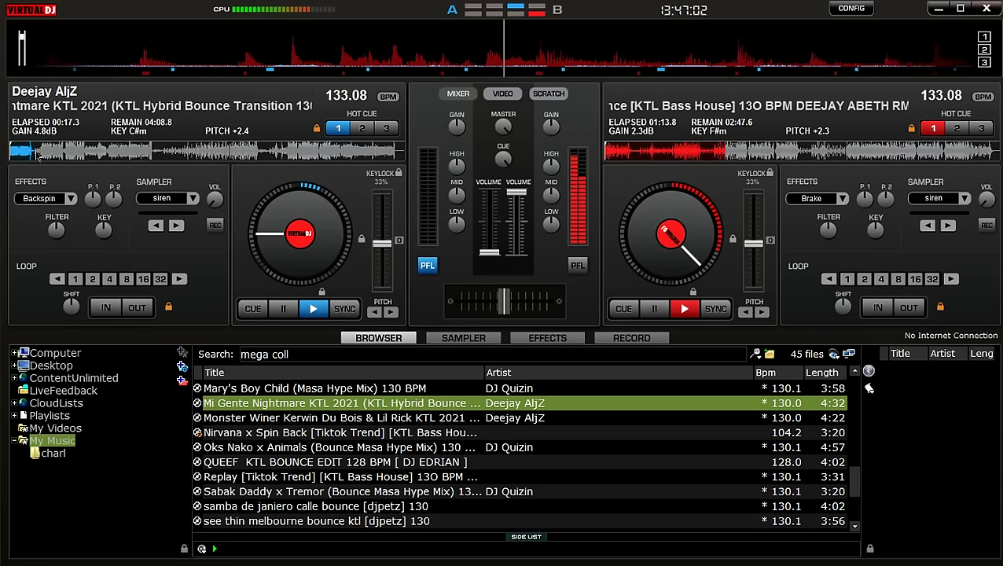
{"action": "left_click", "coordinate": [55, 154]}
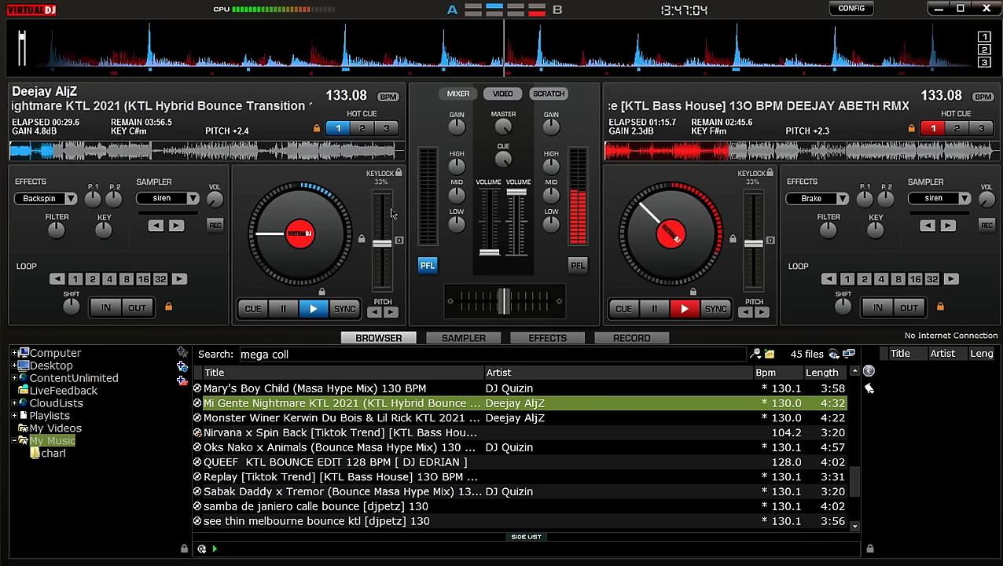
{"action": "left_click", "coordinate": [252, 308]}
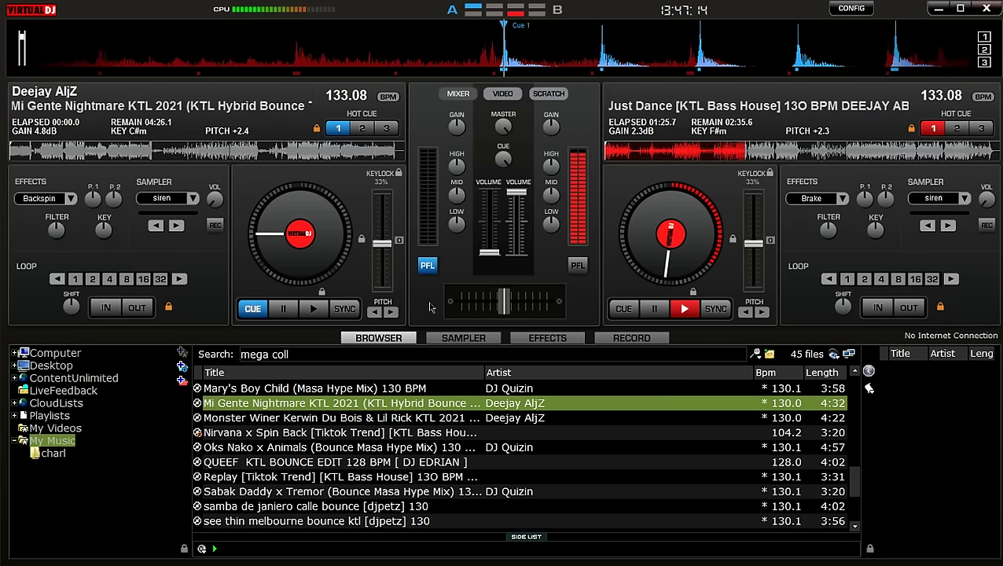
- Skim the late section of deck A's track once more and return it to hot cue 1
{"action": "left_click", "coordinate": [855, 526]}
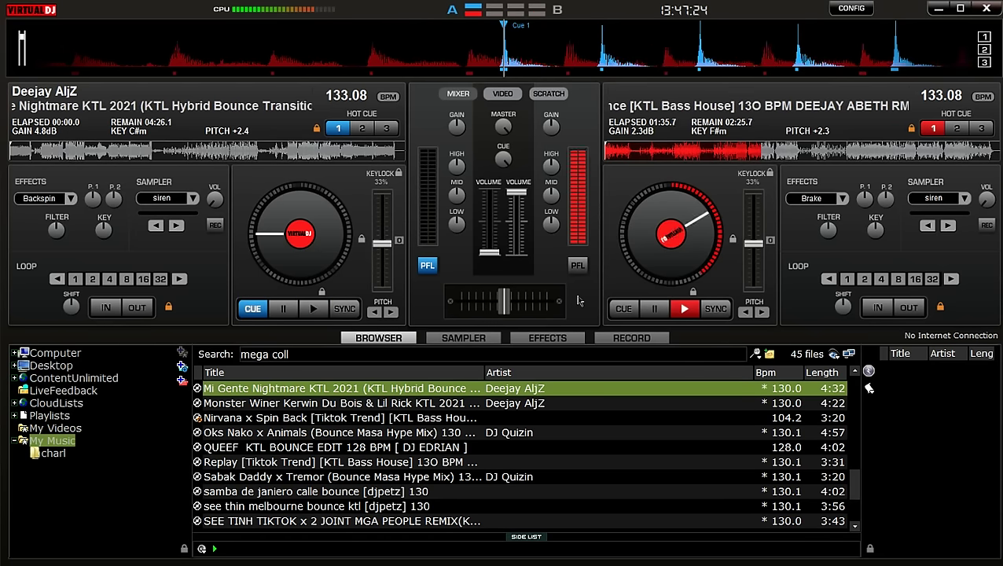
{"action": "left_click_drag", "start_coordinate": [290, 159], "coordinate": [339, 154]}
{"action": "left_click", "coordinate": [339, 126]}
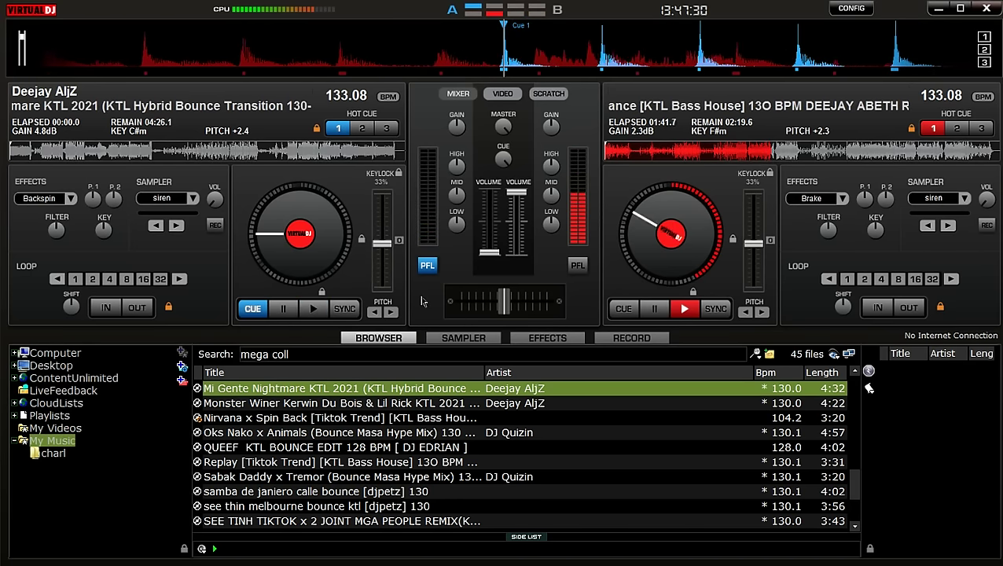
- Play "Mi Gente Nightmare KTL 2021" on deck A, raise it to full volume and move headphone monitoring to deck B
{"action": "key", "text": "space"}
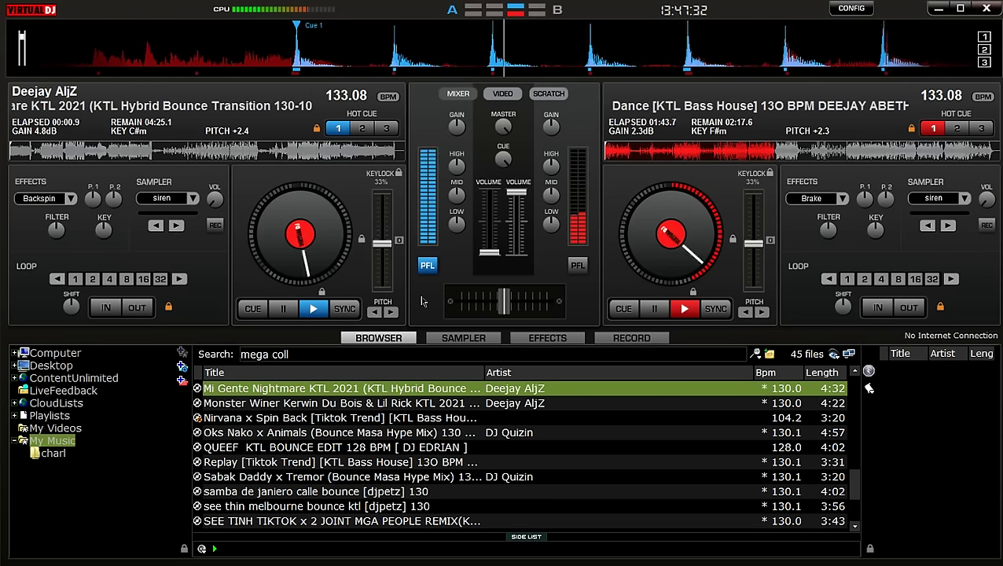
{"action": "left_click_drag", "start_coordinate": [489, 252], "coordinate": [493, 211]}
{"action": "left_click", "coordinate": [578, 265]}
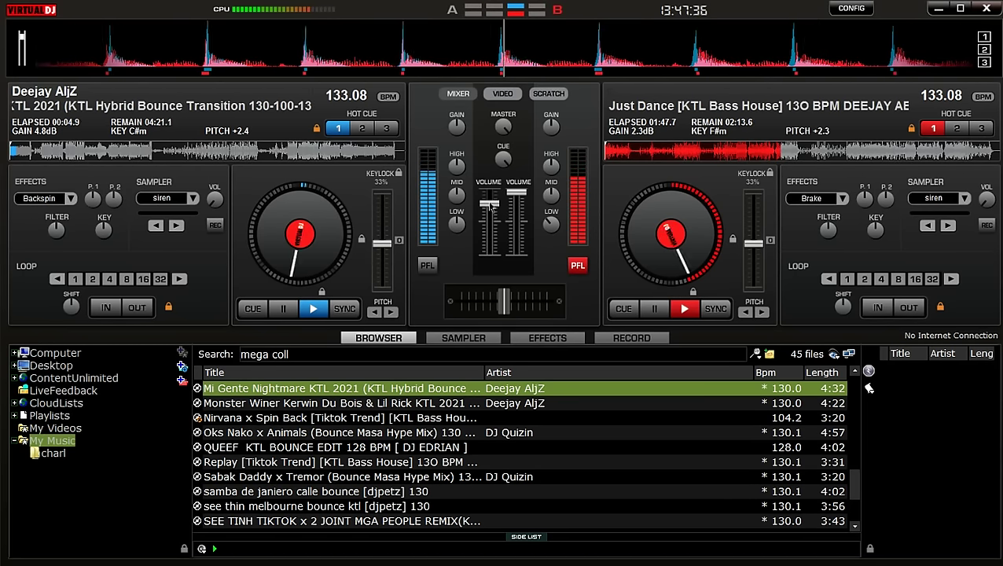
{"action": "left_click_drag", "start_coordinate": [490, 206], "coordinate": [490, 192]}
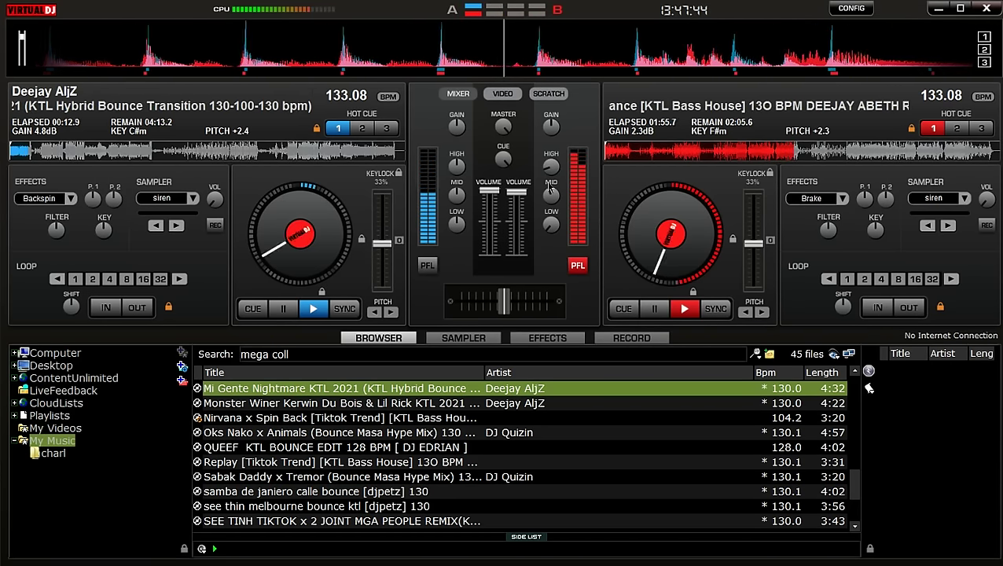
- Fade deck B out completely and load "Monster Winer Kerwin Du Bois & Lil Rick KTL 2021" onto it
{"action": "left_click_drag", "start_coordinate": [522, 206], "coordinate": [519, 252]}
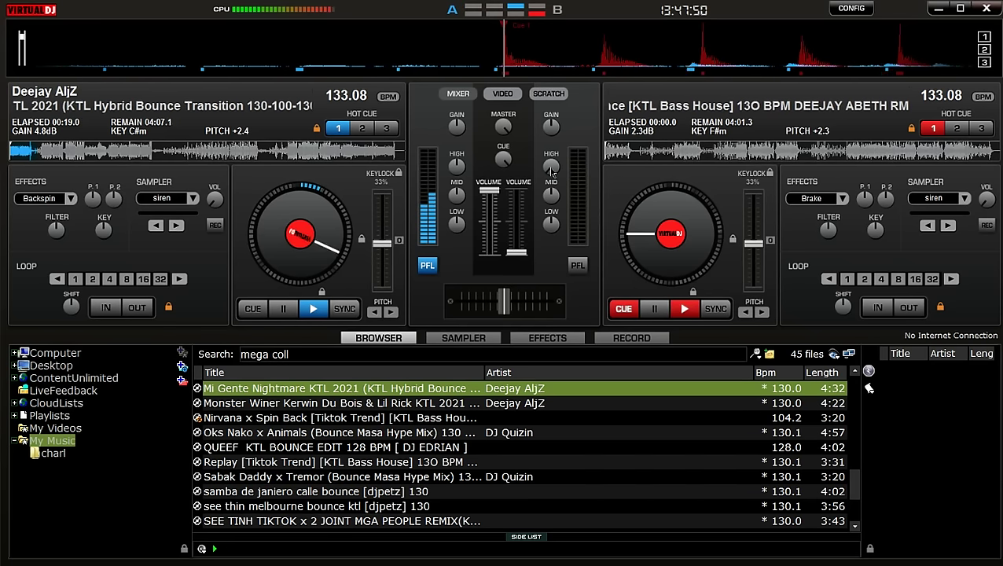
{"action": "left_click_drag", "start_coordinate": [249, 403], "coordinate": [629, 173]}
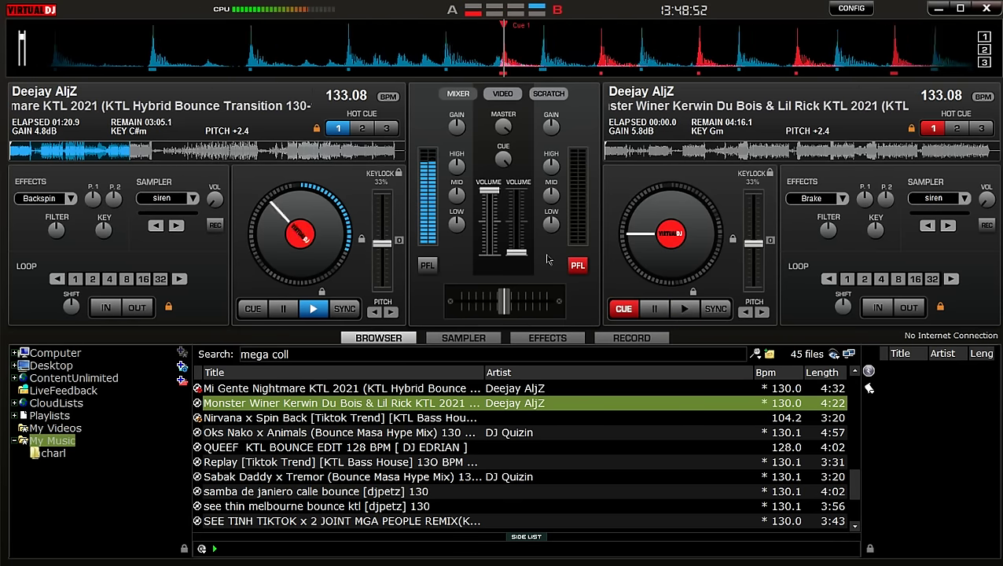
- Play "Monster Winer" on deck B, raise it to full volume and fade deck A out completely
{"action": "key", "text": "space"}
{"action": "left_click_drag", "start_coordinate": [517, 252], "coordinate": [519, 210]}
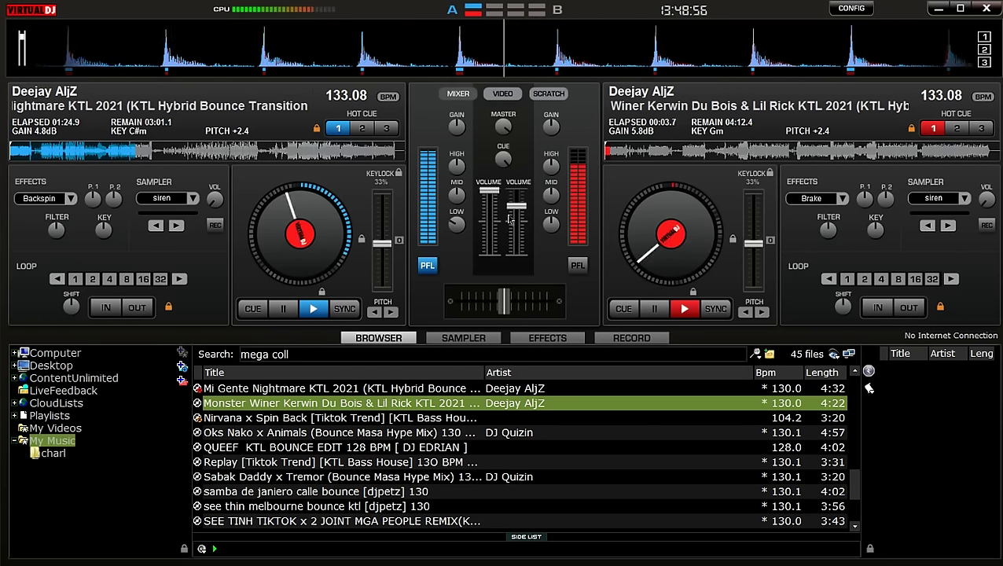
{"action": "left_click_drag", "start_coordinate": [516, 207], "coordinate": [529, 195]}
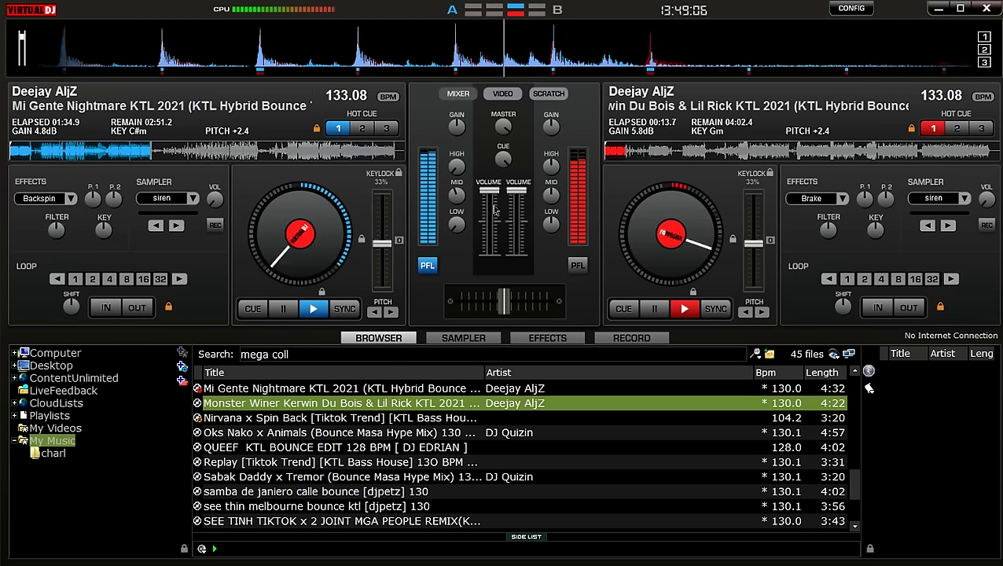
{"action": "left_click_drag", "start_coordinate": [494, 209], "coordinate": [489, 250]}
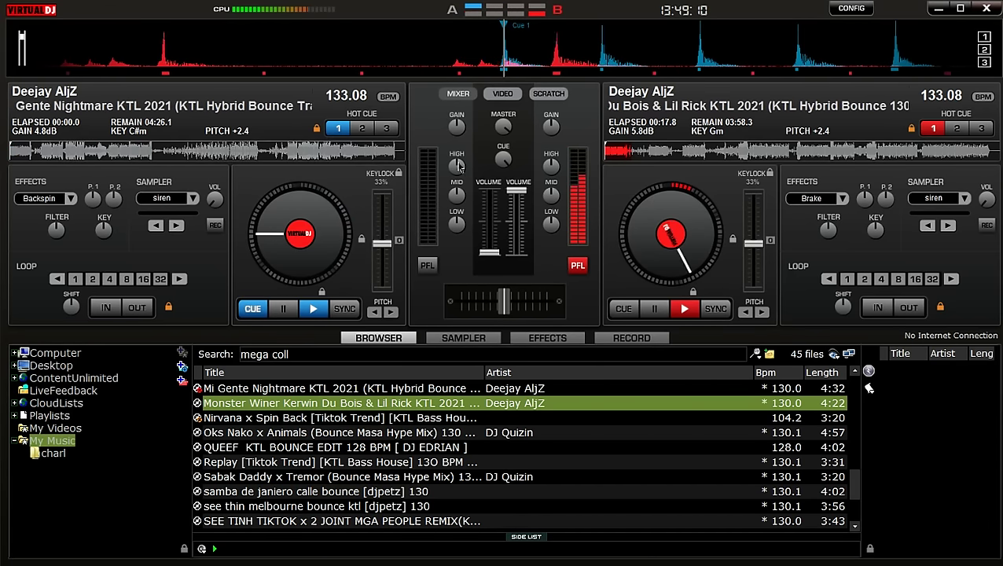
- Try "Nirvana x Spin Back" on deck A, replace it with "Oks Nako x Animals (Bounce Masa Hype Mix)" and sync the deck to 133.08 BPM
{"action": "left_click_drag", "start_coordinate": [245, 422], "coordinate": [357, 277]}
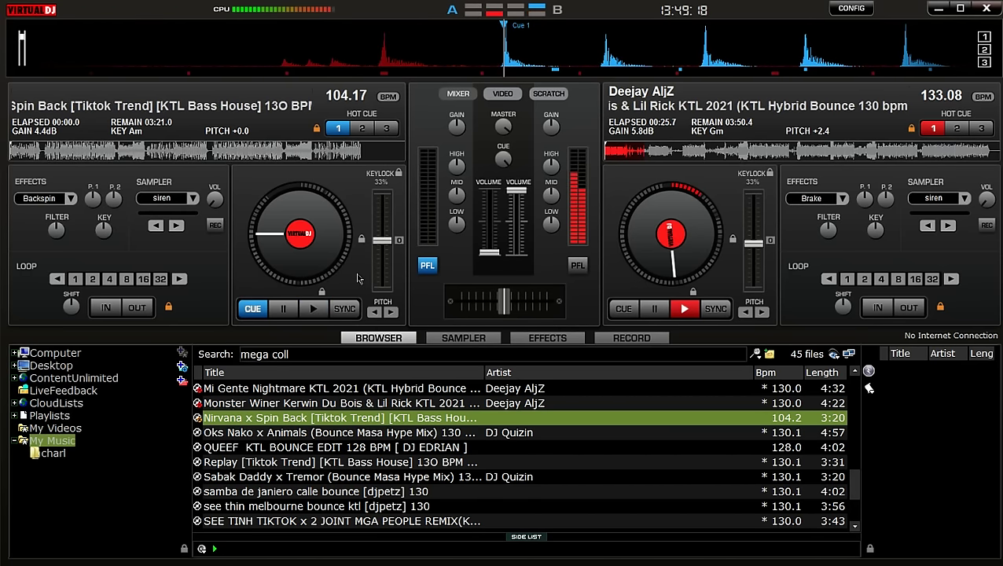
{"action": "key", "text": "Down"}
{"action": "key", "text": "ctrl+Left"}
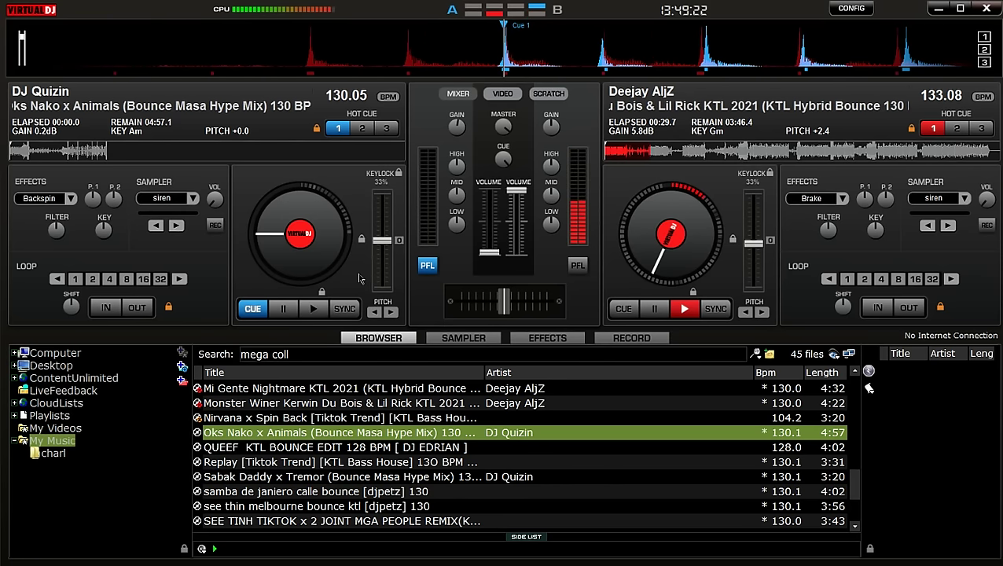
{"action": "key", "text": "s"}
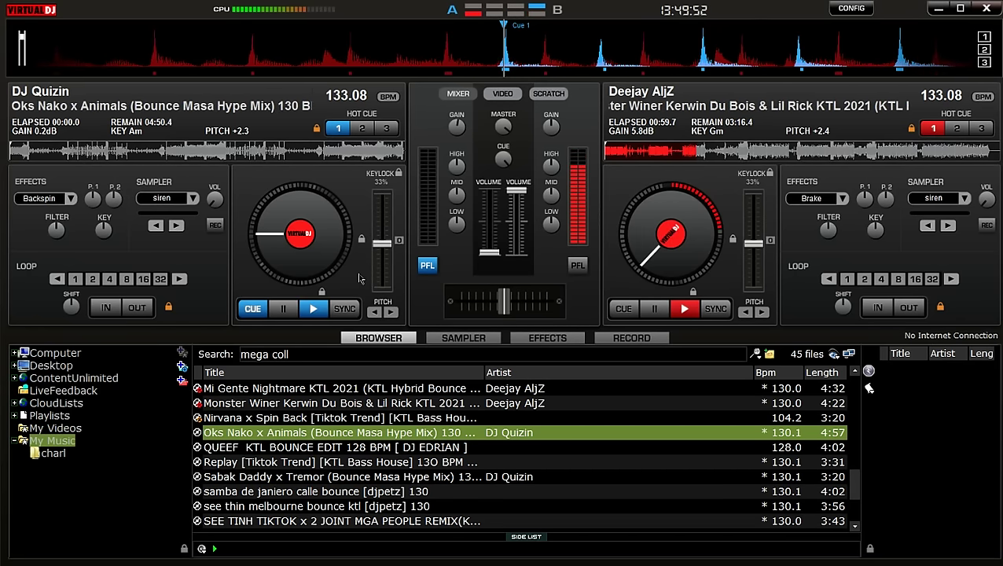
- Browse the remaining "mega coll" results and select "Sabak Daddy x Tremor (Bounce Masa Hype Mix)"
{"action": "left_click", "coordinate": [855, 526]}
{"action": "left_click", "coordinate": [855, 526]}
{"action": "left_click", "coordinate": [856, 526]}
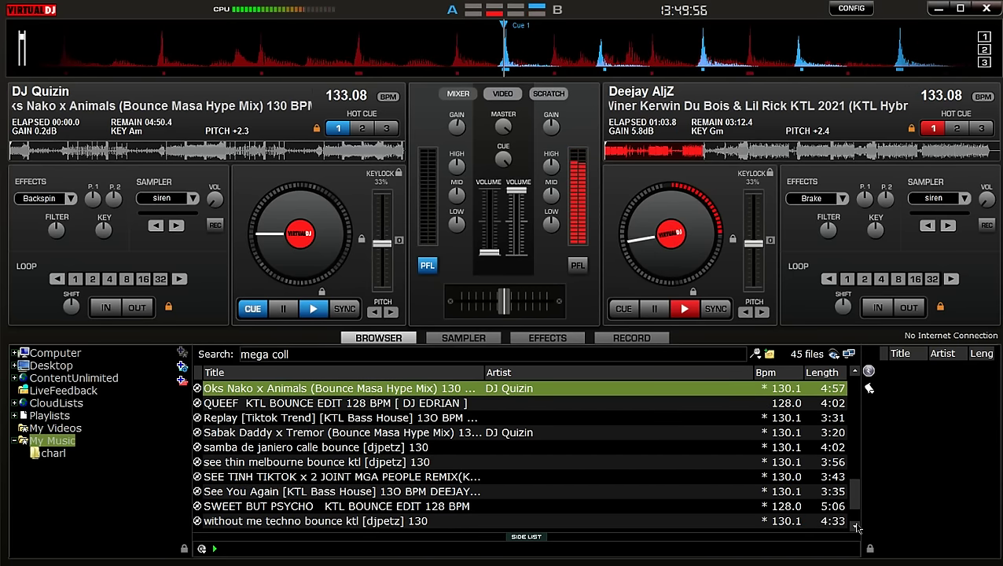
{"action": "left_click", "coordinate": [856, 526]}
{"action": "left_click", "coordinate": [856, 526]}
{"action": "left_click", "coordinate": [855, 526]}
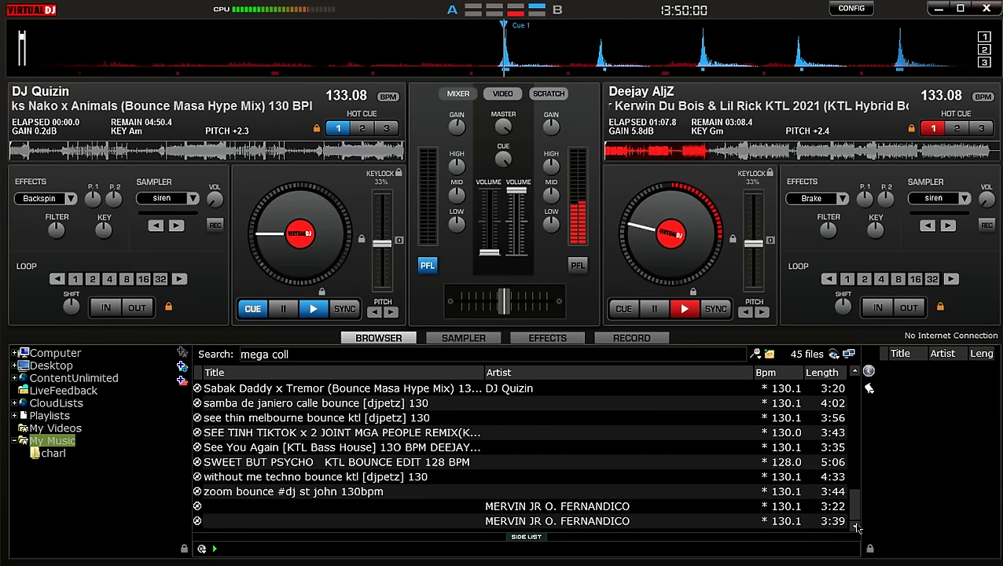
{"action": "left_click", "coordinate": [856, 372]}
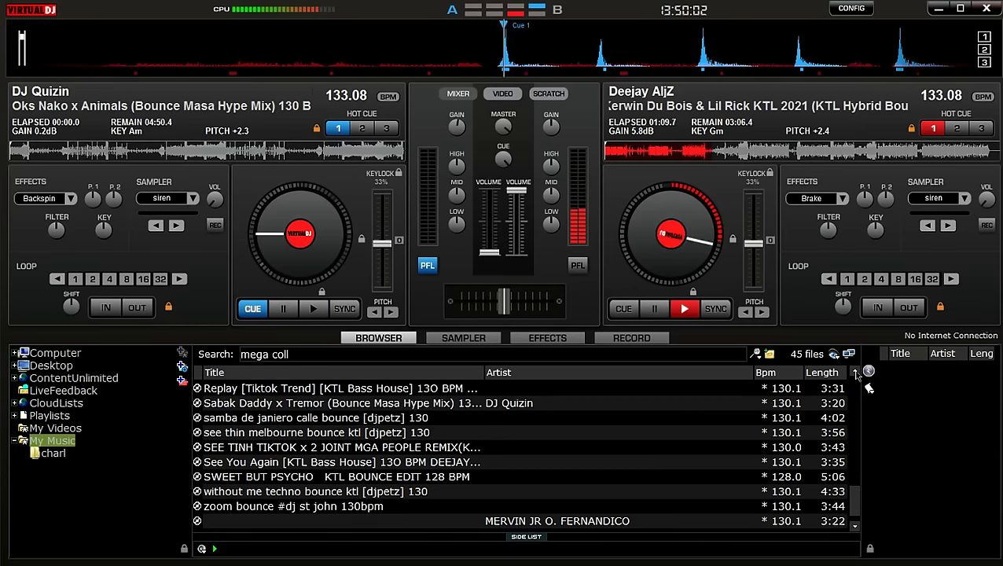
{"action": "left_click", "coordinate": [855, 373]}
{"action": "left_click", "coordinate": [856, 373]}
{"action": "left_click", "coordinate": [855, 372]}
{"action": "left_click", "coordinate": [856, 372]}
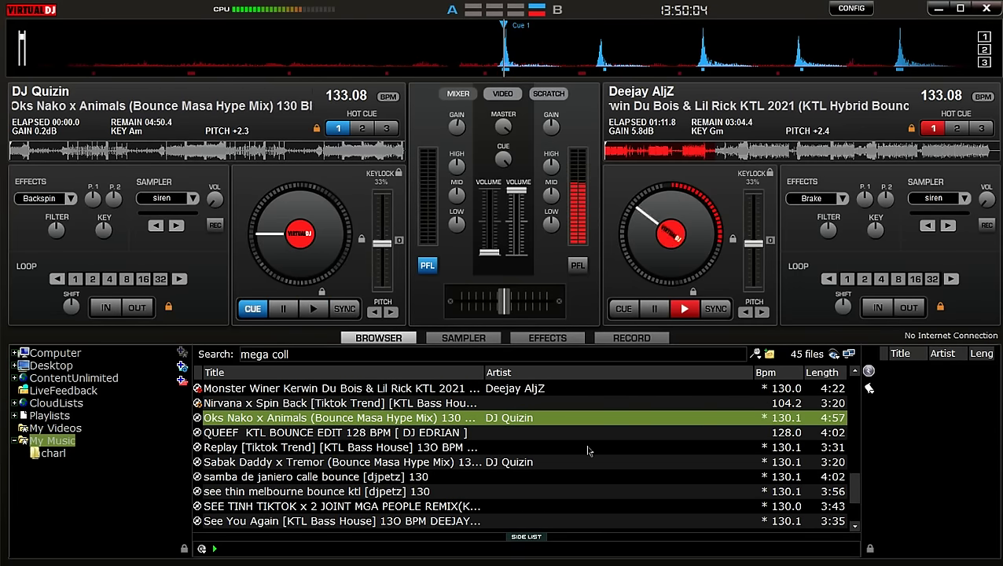
{"action": "left_click", "coordinate": [489, 463]}
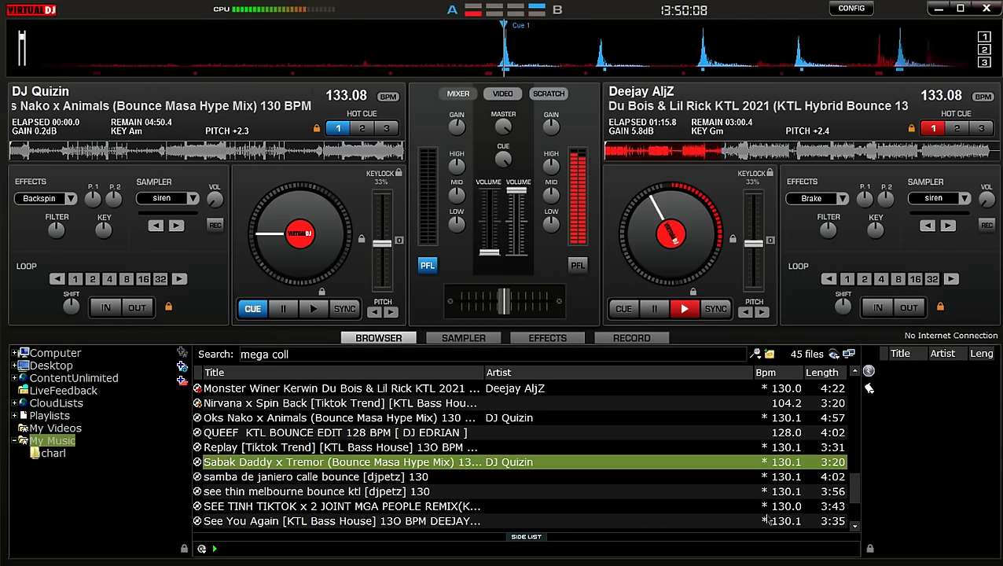
{"action": "left_click", "coordinate": [854, 528]}
{"action": "left_click", "coordinate": [854, 527]}
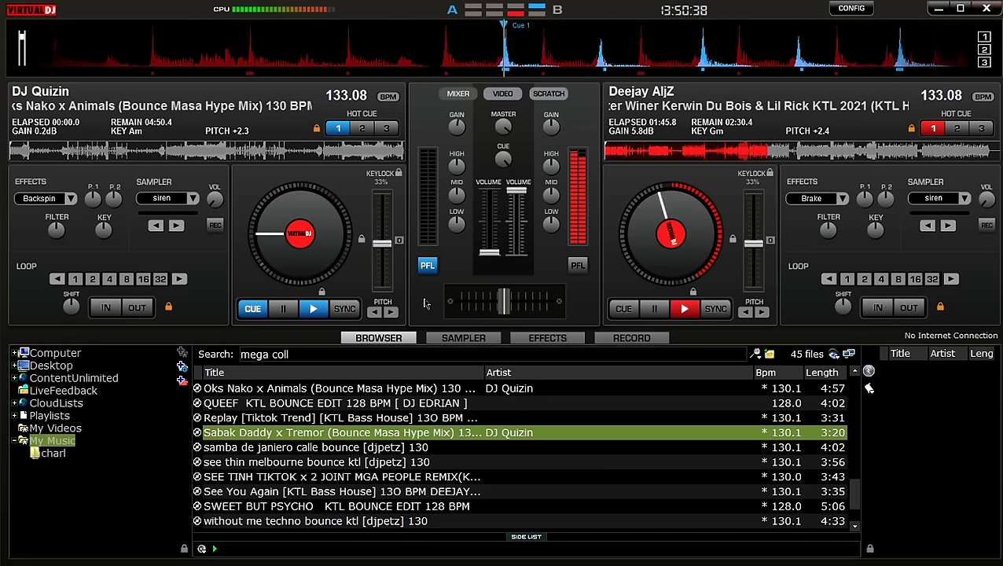
- Play "Oks Nako x Animals" on deck A, raise it to full volume and move headphone monitoring to deck B
{"action": "key", "text": "space"}
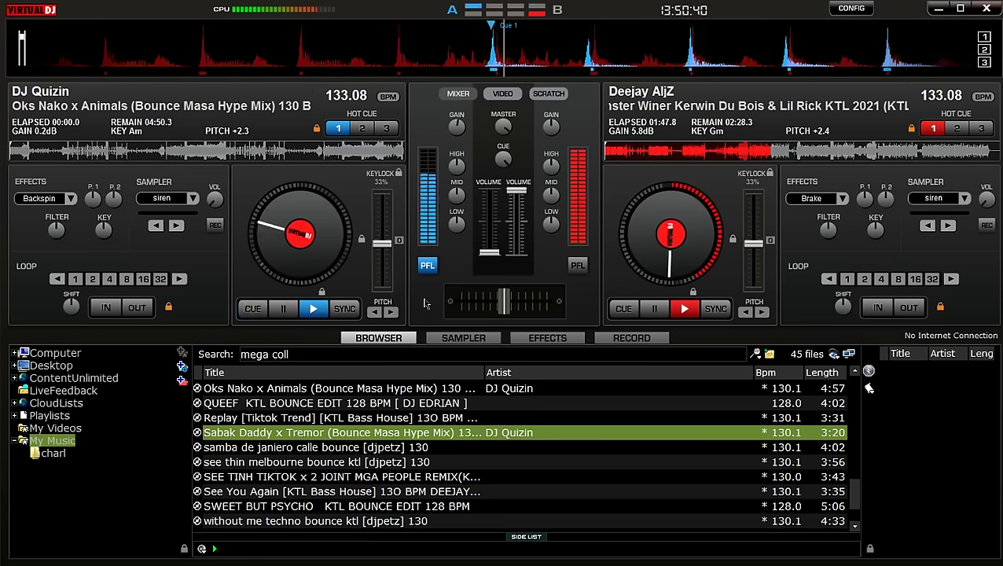
{"action": "left_click_drag", "start_coordinate": [489, 253], "coordinate": [489, 192]}
{"action": "left_click", "coordinate": [578, 265]}
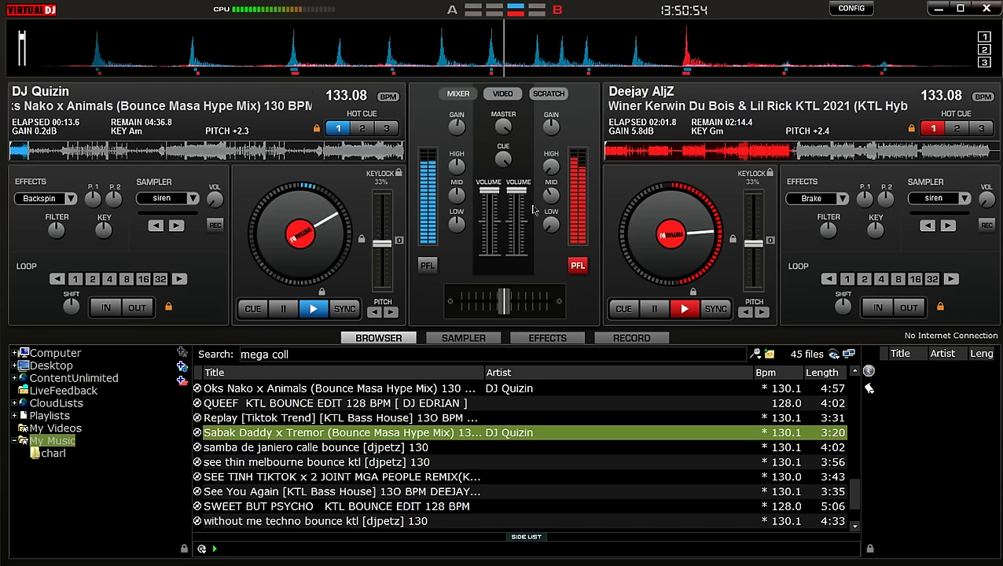
- Fade deck B out, return it to its cue point and load "Sabak Daddy x Tremor (Bounce Masa Hype Mix)" onto it
{"action": "left_click_drag", "start_coordinate": [516, 190], "coordinate": [516, 252]}
{"action": "left_click", "coordinate": [620, 308]}
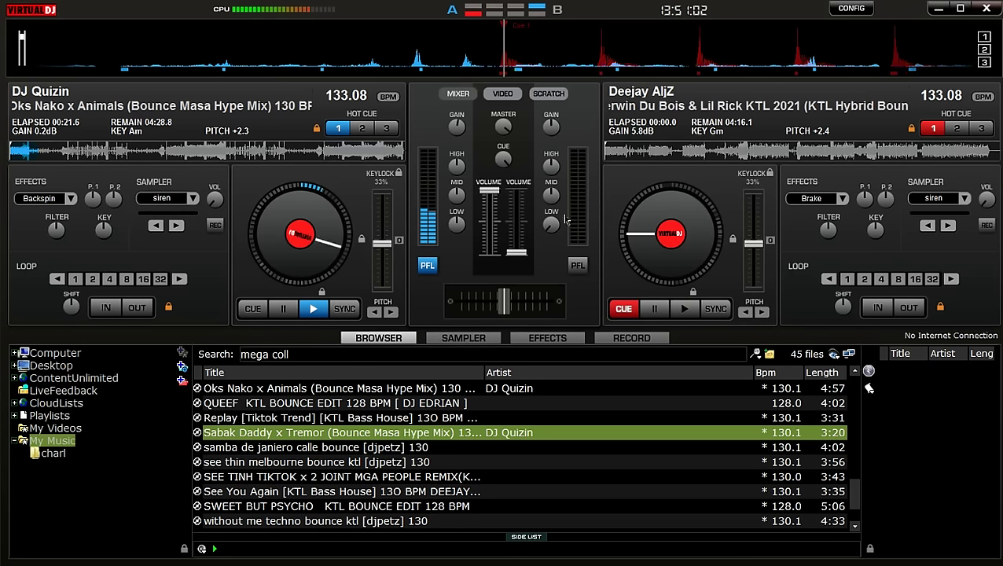
{"action": "left_click_drag", "start_coordinate": [241, 434], "coordinate": [697, 218]}
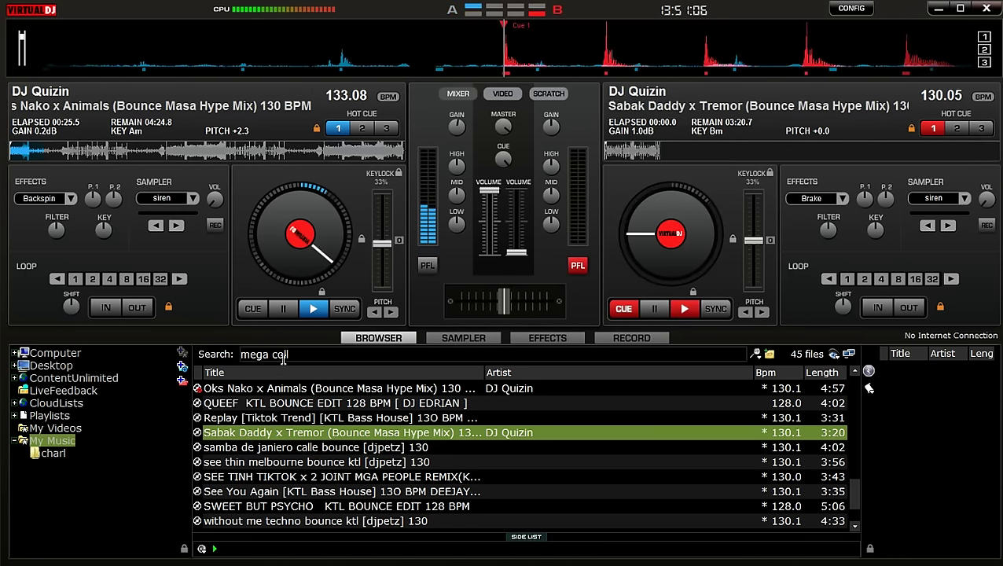
- Search the library for "jr", load the two untitled tracks (3:22 and 3:39) onto deck B in turn and check an early point of the second
{"action": "key", "text": "ctrl+a"}
{"action": "key", "text": "BackSpace"}
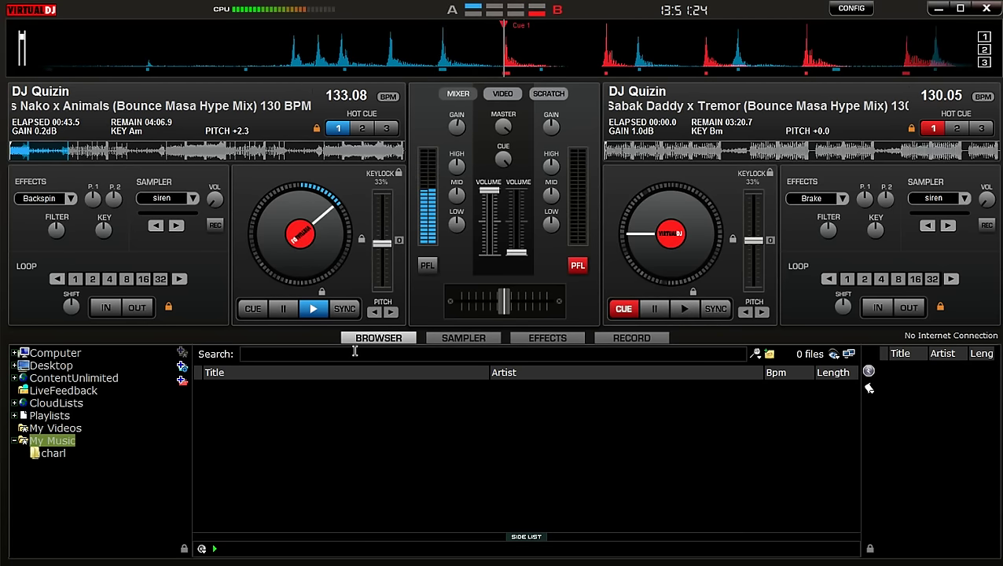
{"action": "type", "text": "jr"}
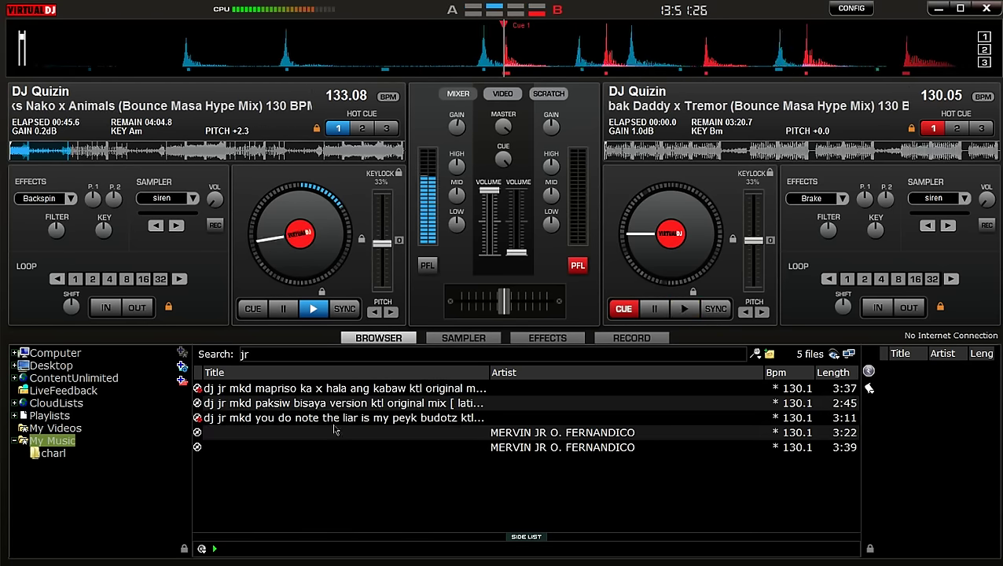
{"action": "left_click_drag", "start_coordinate": [345, 434], "coordinate": [696, 271]}
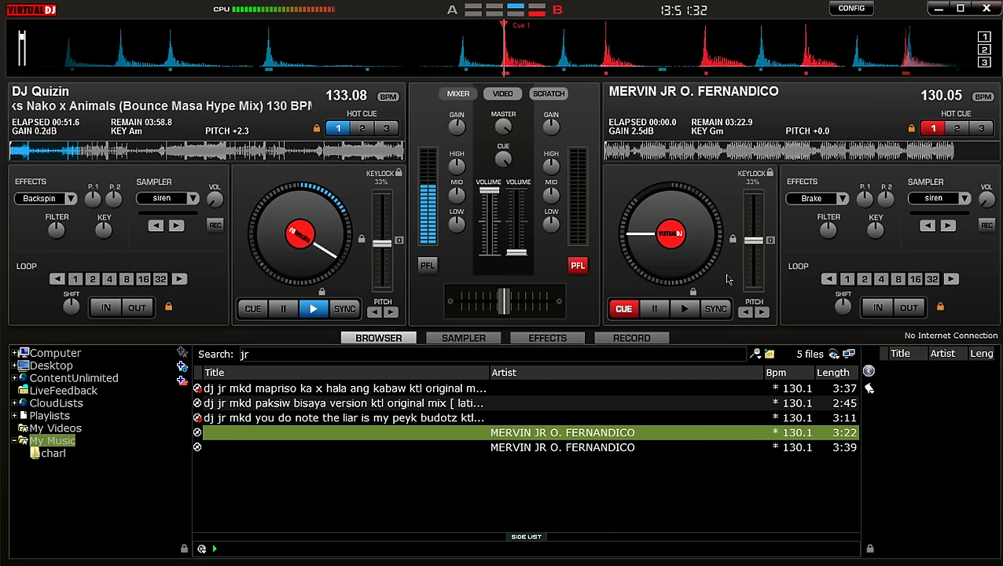
{"action": "key", "text": "Down"}
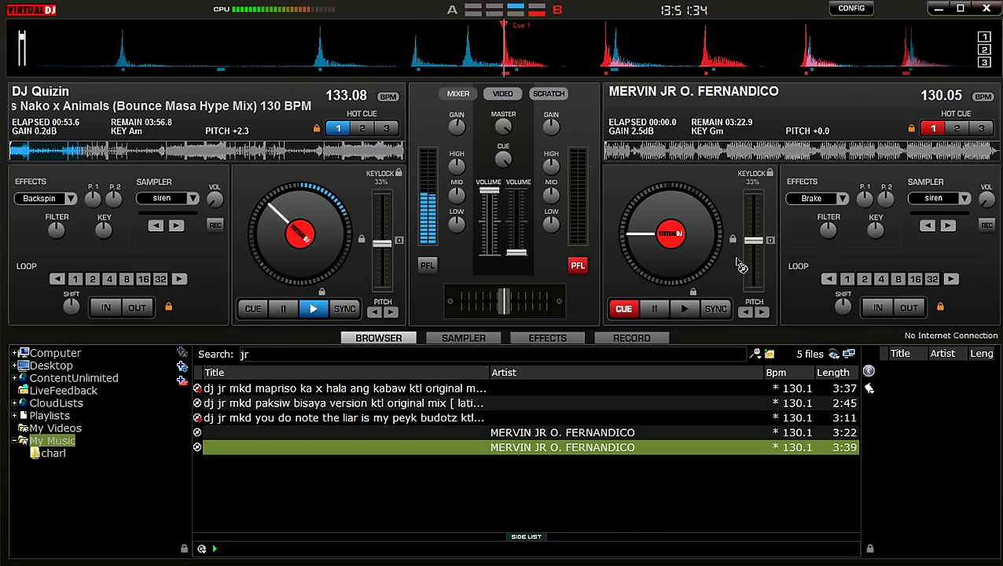
{"action": "key", "text": "ctrl+Right"}
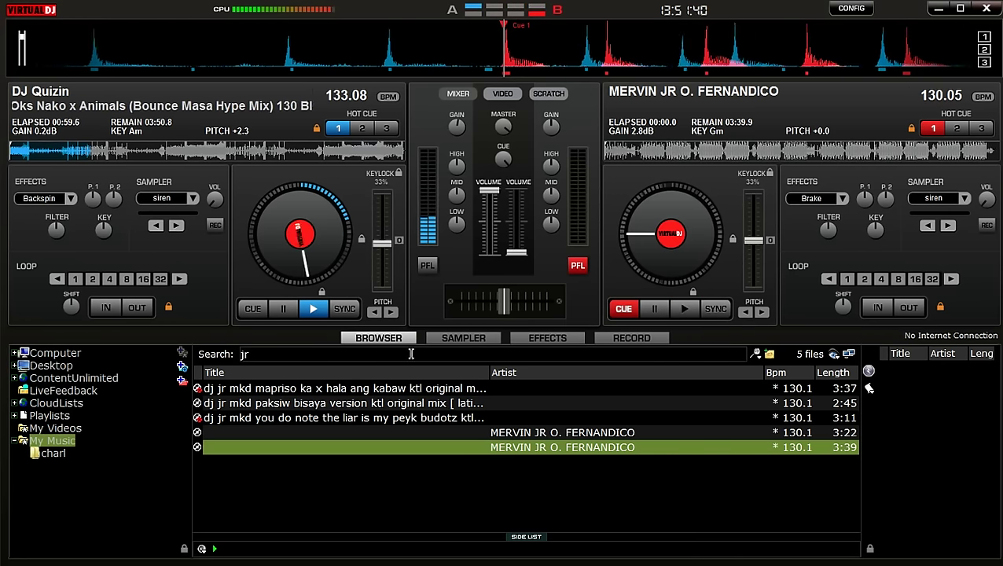
{"action": "left_click", "coordinate": [678, 153]}
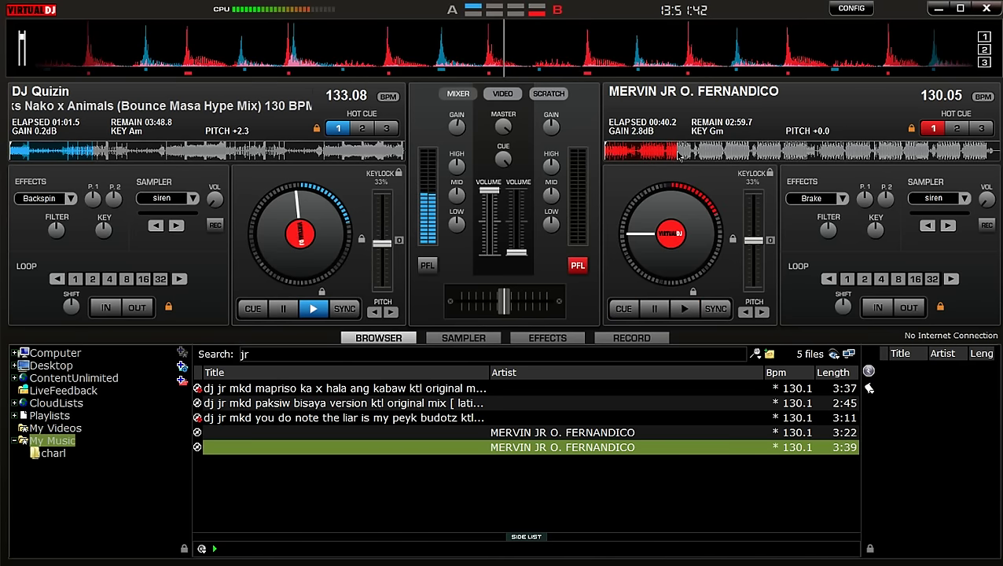
- Search the library for "sabak" and load "Sabak Daddy x Tremor (Bounce Masa Hype Mix)" onto deck B, synced to 133.08 BPM
{"action": "left_click", "coordinate": [361, 352]}
{"action": "key", "text": "BackSpace"}
{"action": "key", "text": "BackSpace"}
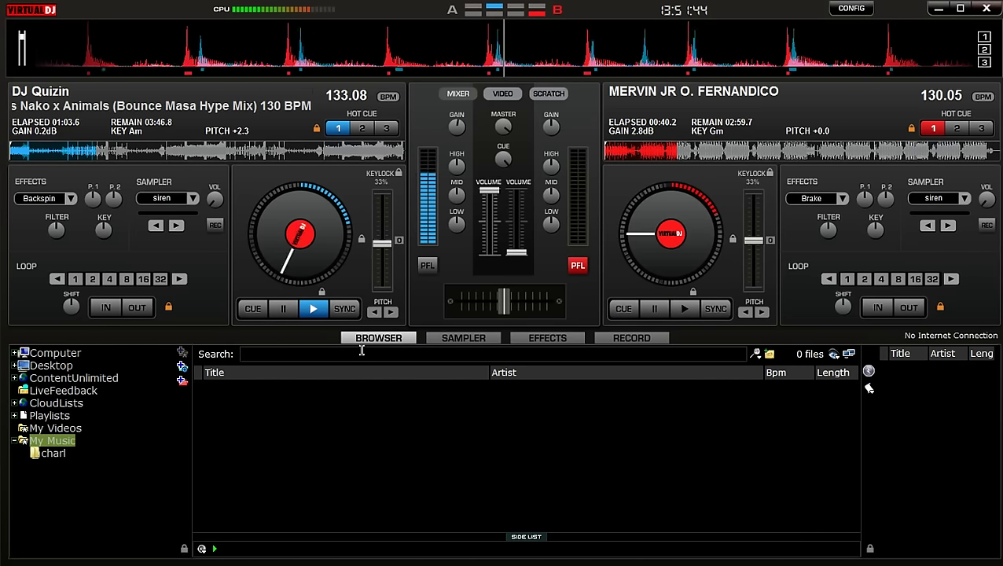
{"action": "type", "text": "sabak"}
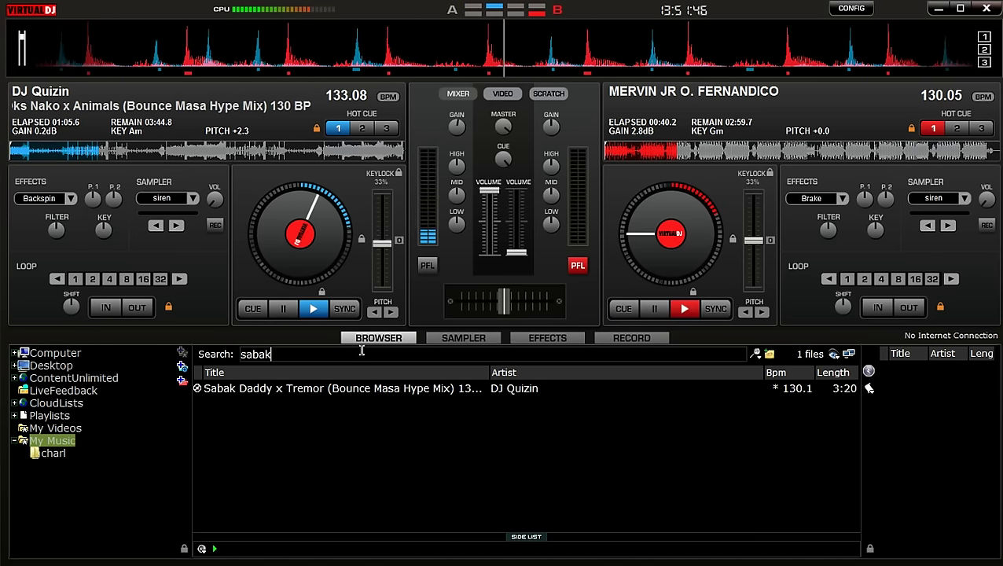
{"action": "double_click", "coordinate": [353, 389]}
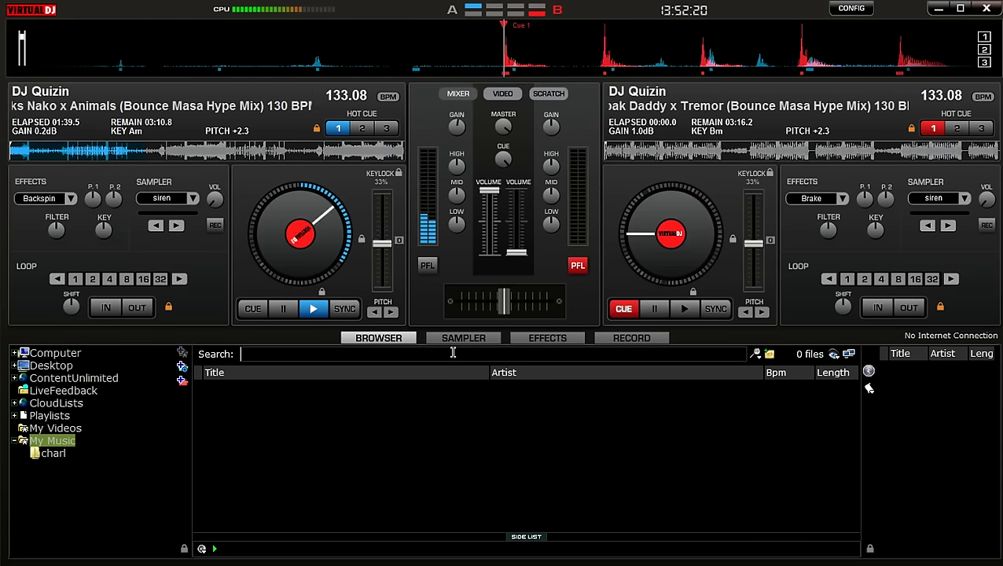
- Search the library for "jr" and by an artist's first name, and clear the search text
{"action": "type", "text": "melv"}
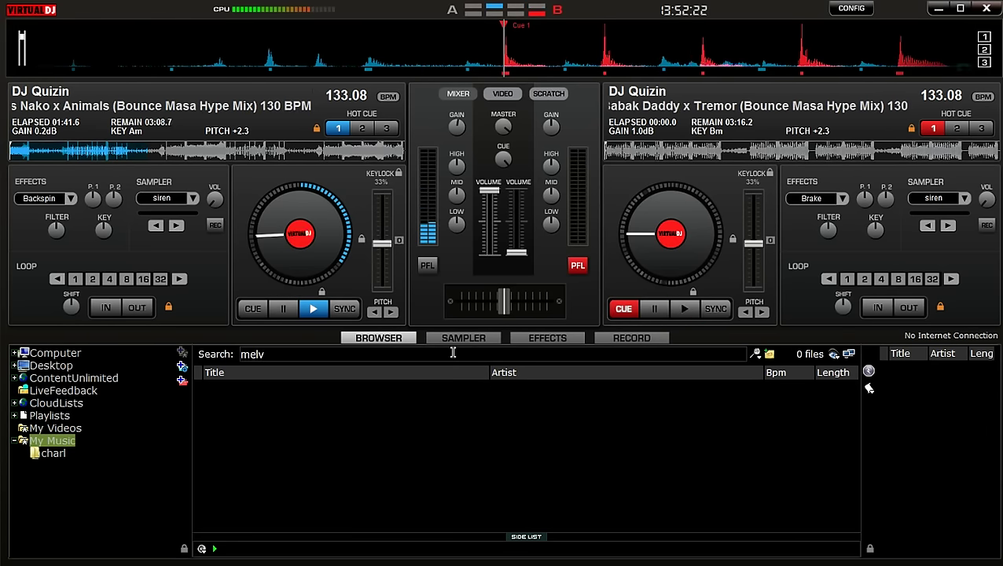
{"action": "key", "text": "BackSpace"}
{"action": "key", "text": "BackSpace"}
{"action": "key", "text": "BackSpace"}
{"action": "key", "text": "BackSpace"}
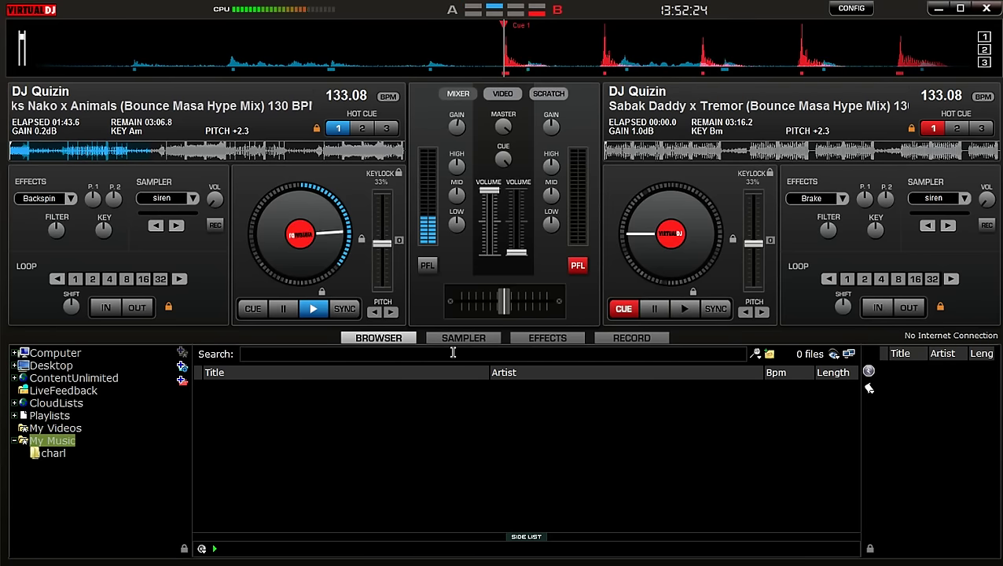
{"action": "type", "text": "jr"}
{"action": "key", "text": "BackSpace"}
{"action": "key", "text": "BackSpace"}
{"action": "type", "text": "mervin"}
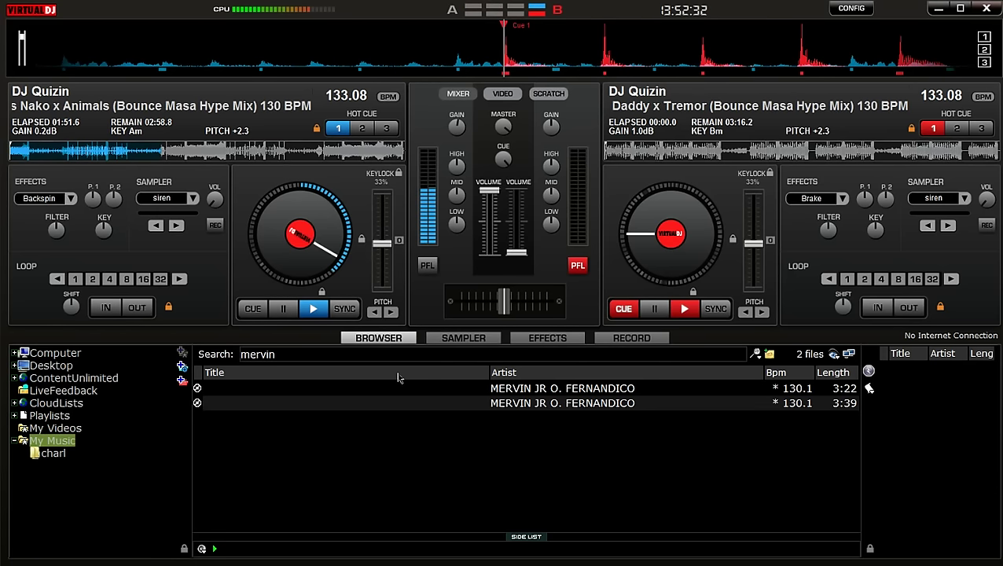
{"action": "key", "text": "ctrl+a"}
{"action": "key", "text": "BackSpace"}
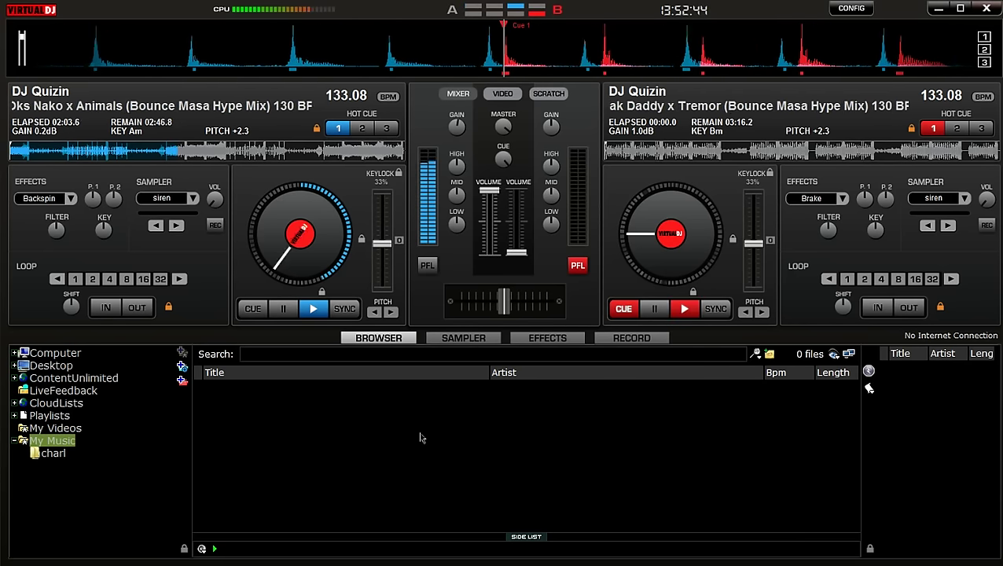
- Check two early points and the opening of "Sabak Daddy x Tremor" on deck B and return it to its cue point
{"action": "left_click", "coordinate": [722, 153]}
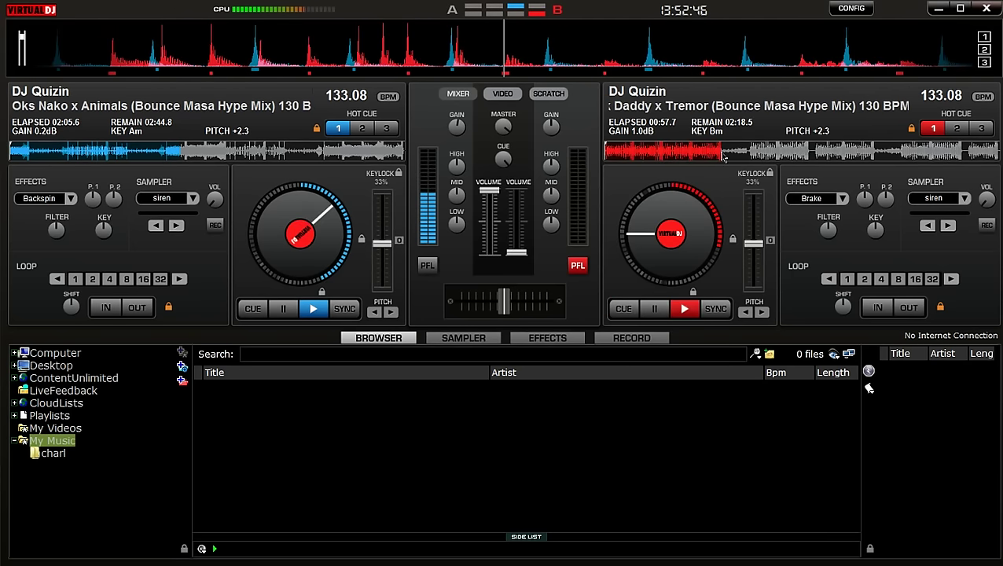
{"action": "left_click", "coordinate": [664, 153]}
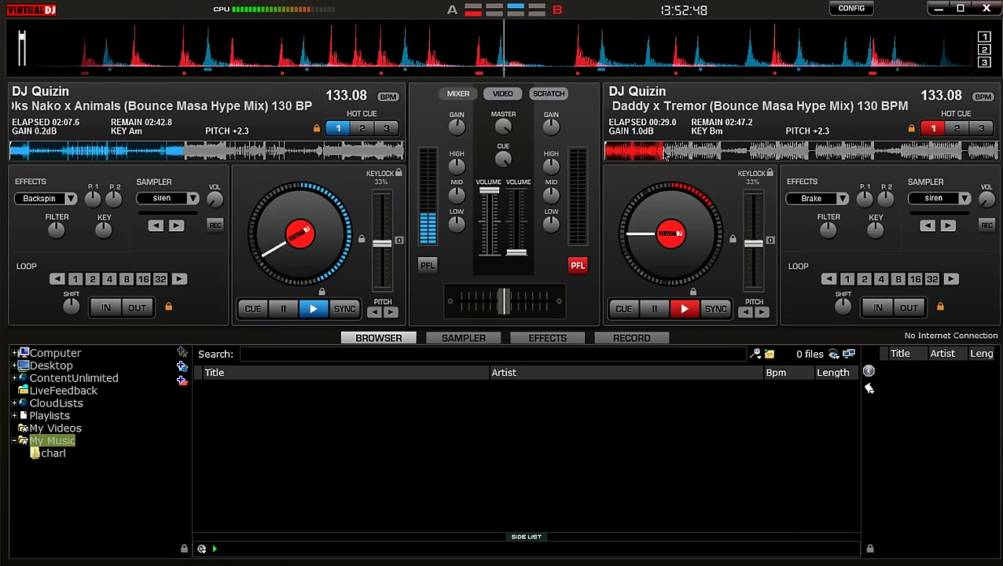
{"action": "left_click", "coordinate": [654, 308]}
{"action": "left_click", "coordinate": [684, 308]}
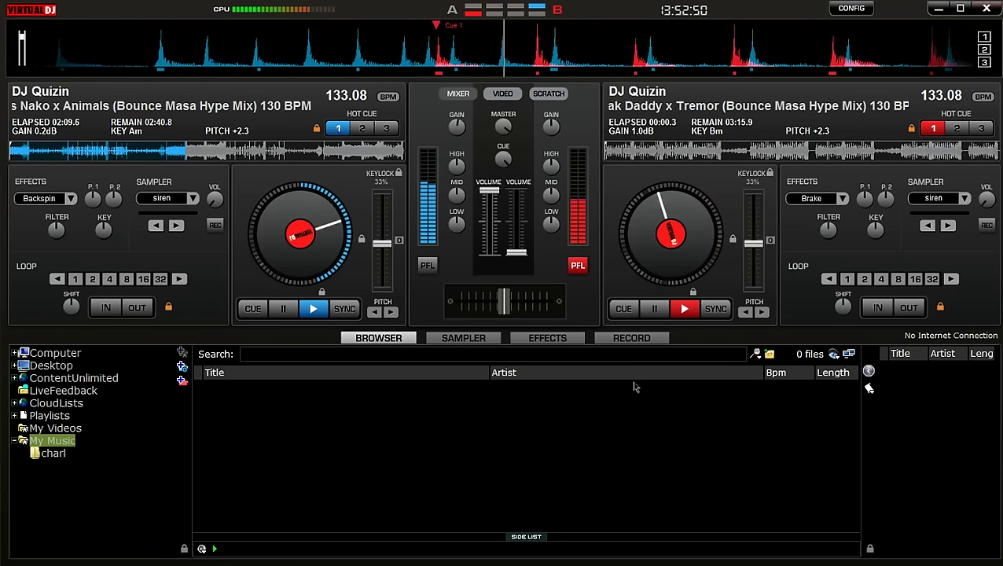
{"action": "left_click", "coordinate": [623, 308]}
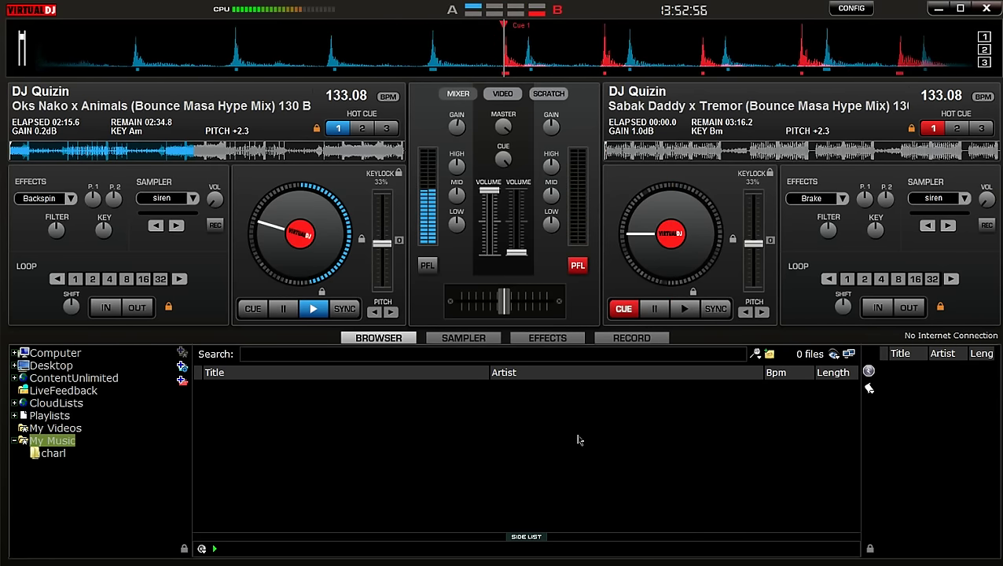
- Bring in "Sabak Daddy x Tremor" on deck B from about 40 seconds in, raise its volume to full and fade deck A out
{"action": "left_click", "coordinate": [695, 159]}
{"action": "left_click_drag", "start_coordinate": [627, 64], "coordinate": [641, 69]}
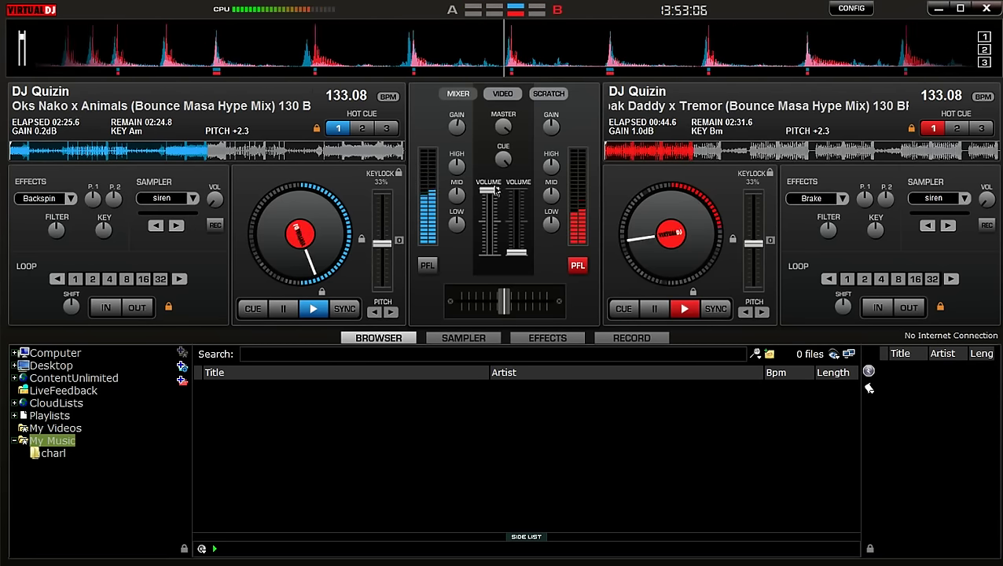
{"action": "left_click_drag", "start_coordinate": [517, 252], "coordinate": [516, 205]}
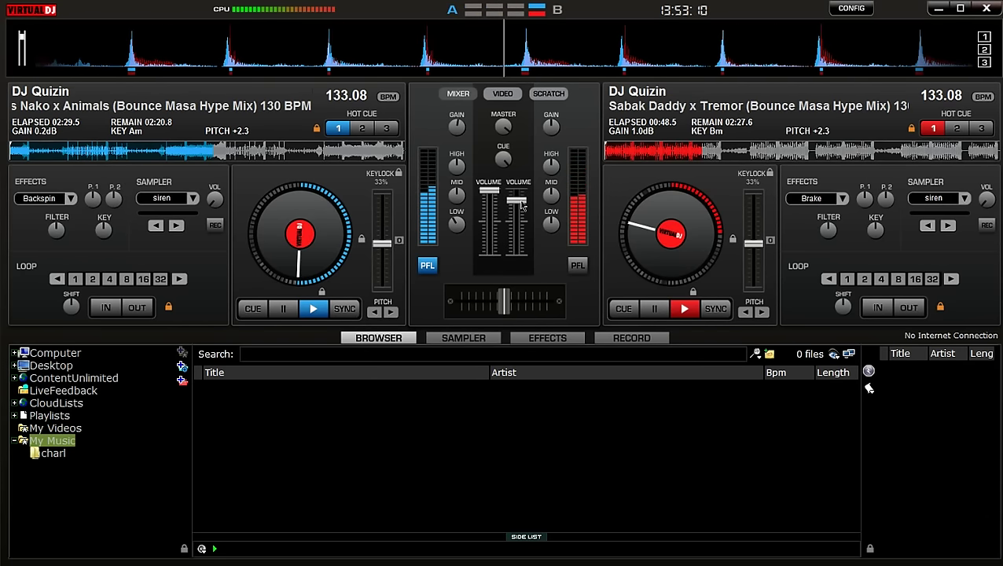
{"action": "left_click_drag", "start_coordinate": [517, 203], "coordinate": [516, 193]}
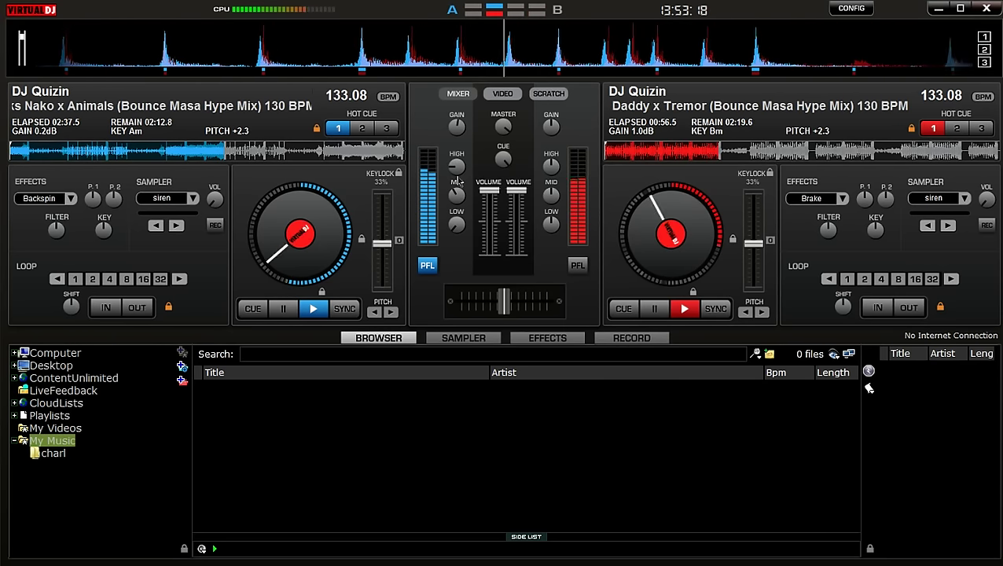
{"action": "left_click_drag", "start_coordinate": [492, 226], "coordinate": [489, 252]}
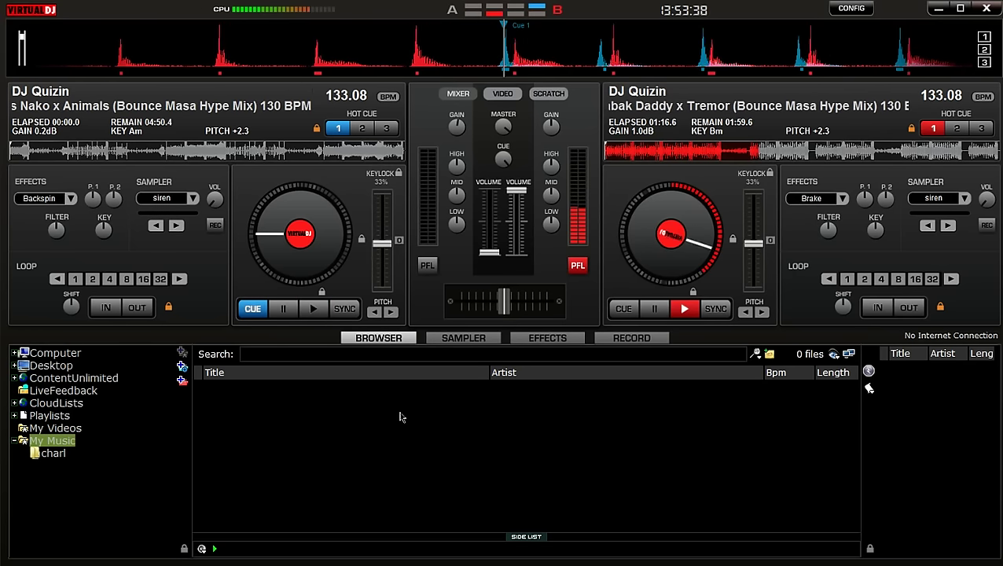
- Search the library by an artist's first name and load the untitled 3:22 track onto deck A
{"action": "left_click", "coordinate": [331, 355]}
{"action": "type", "text": "mervin"}
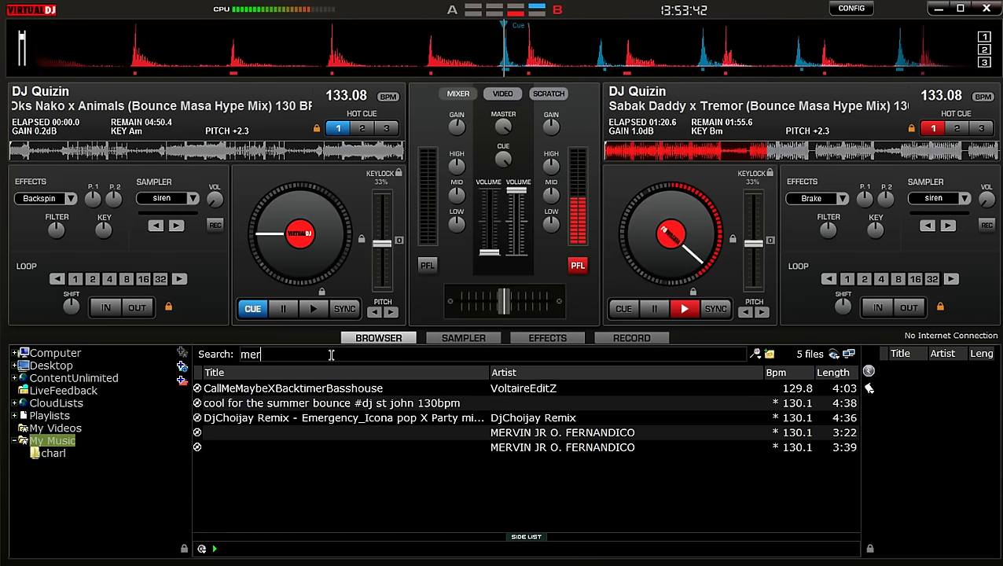
{"action": "left_click", "coordinate": [288, 389]}
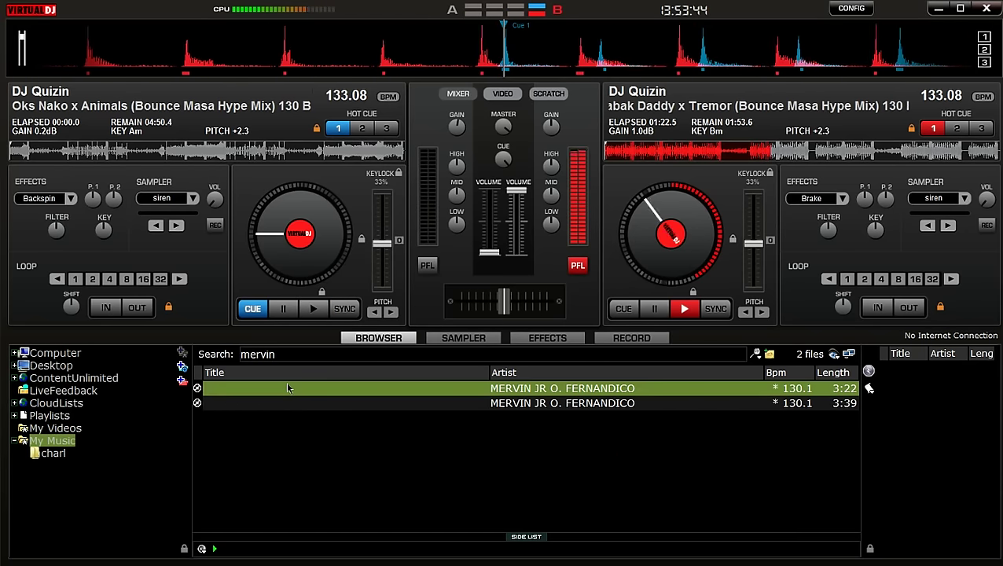
{"action": "left_click_drag", "start_coordinate": [280, 242], "coordinate": [279, 239]}
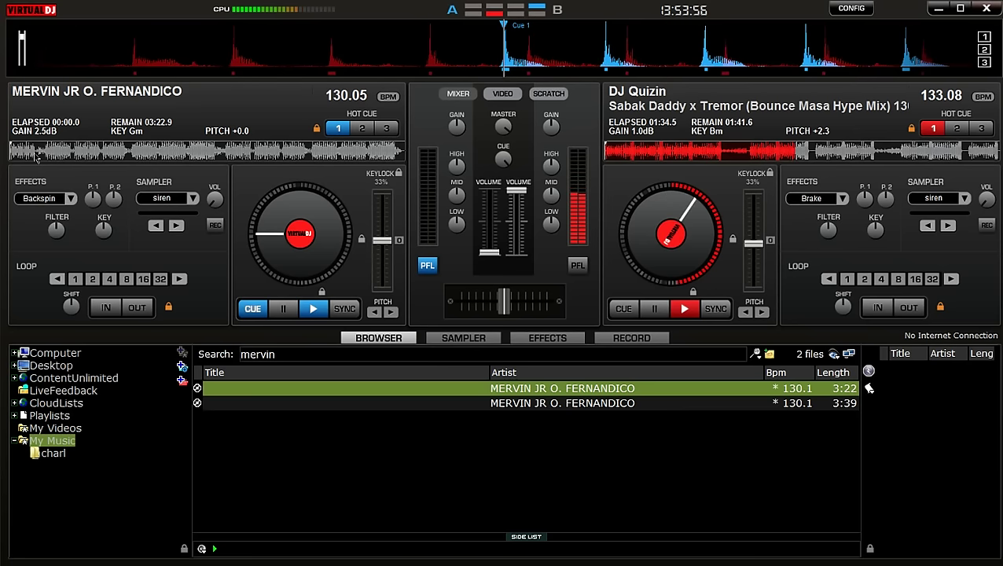
- Check an early point of the 3:22 track on deck A and return it to its cue point
{"action": "left_click", "coordinate": [35, 155]}
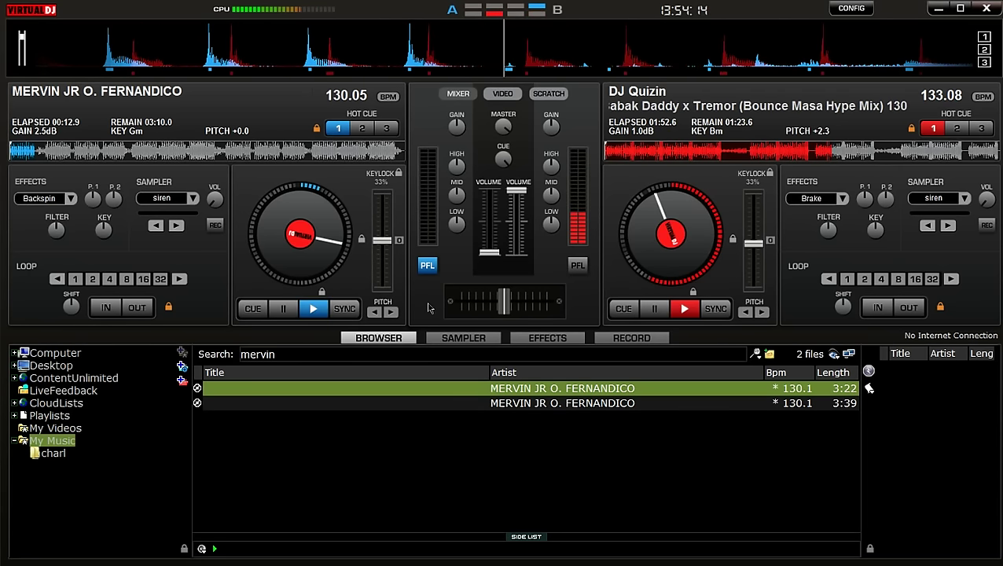
{"action": "left_click", "coordinate": [284, 308]}
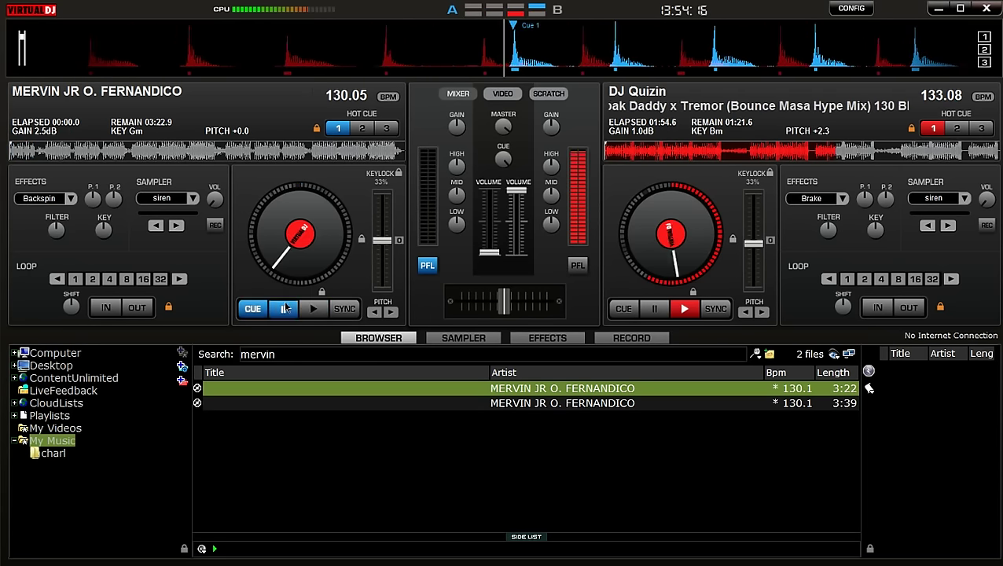
{"action": "left_click", "coordinate": [339, 131]}
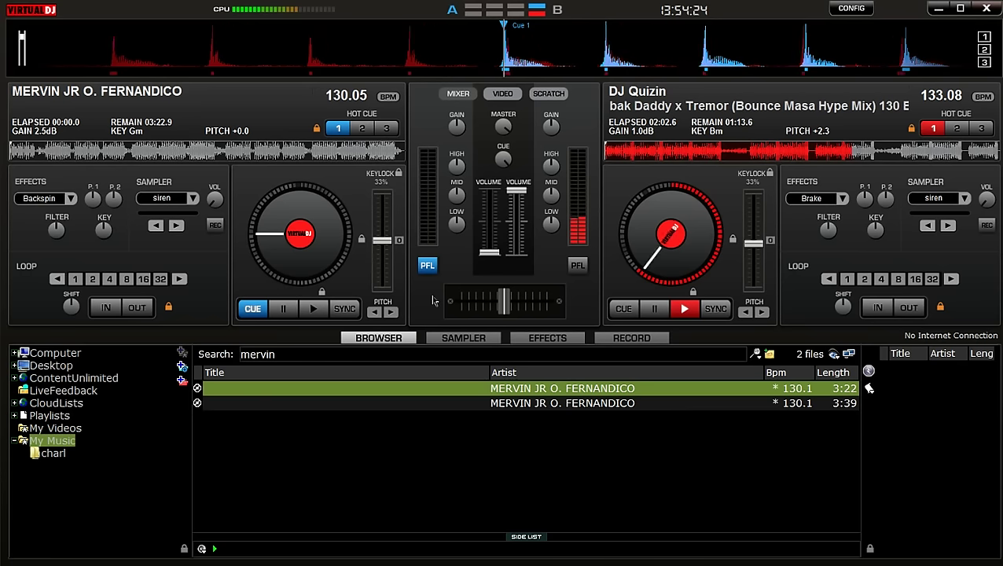
- Load the untitled 3:39 track onto deck A and check a point about 12 seconds in
{"action": "left_click_drag", "start_coordinate": [242, 405], "coordinate": [299, 220]}
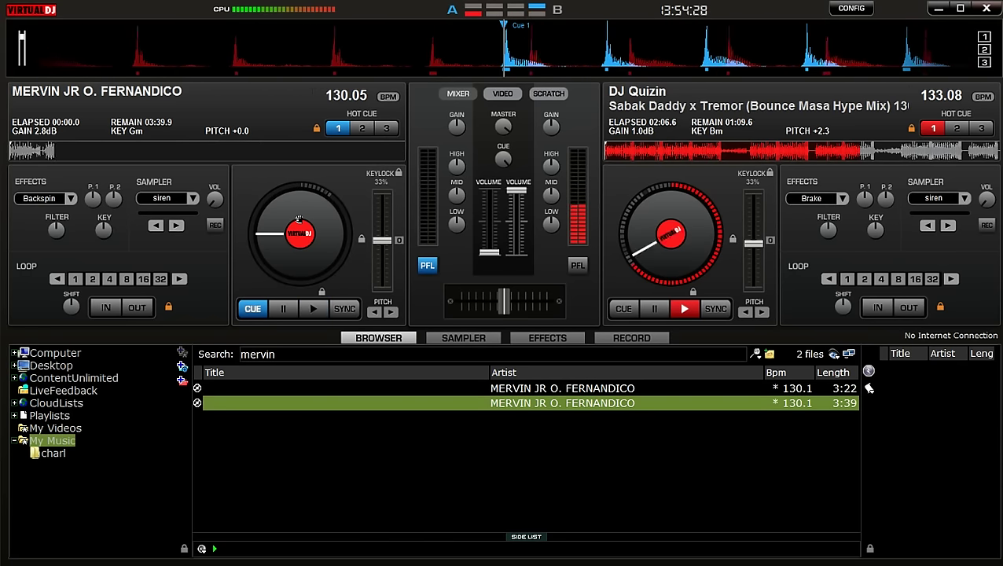
{"action": "left_click", "coordinate": [34, 155]}
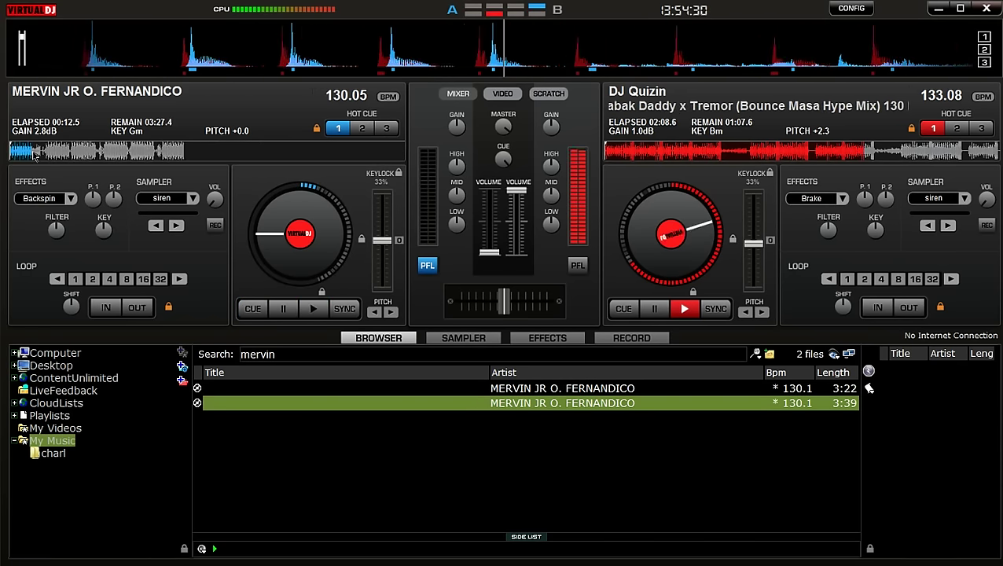
{"action": "key", "text": "space"}
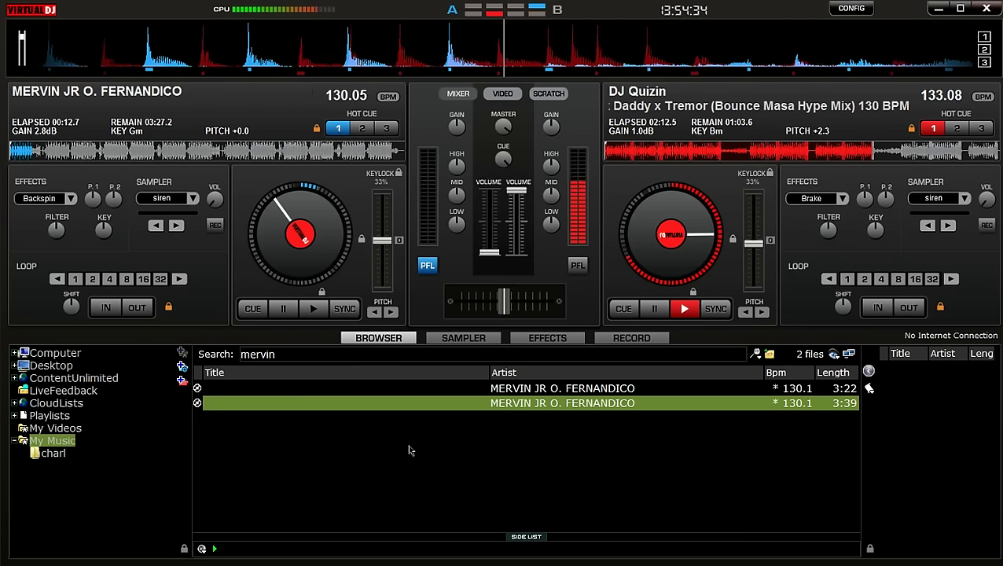
- Load the untitled 3:22 track back onto deck A, synced to 133.08 BPM
{"action": "left_click", "coordinate": [273, 389]}
{"action": "left_click_drag", "start_coordinate": [340, 293], "coordinate": [345, 291]}
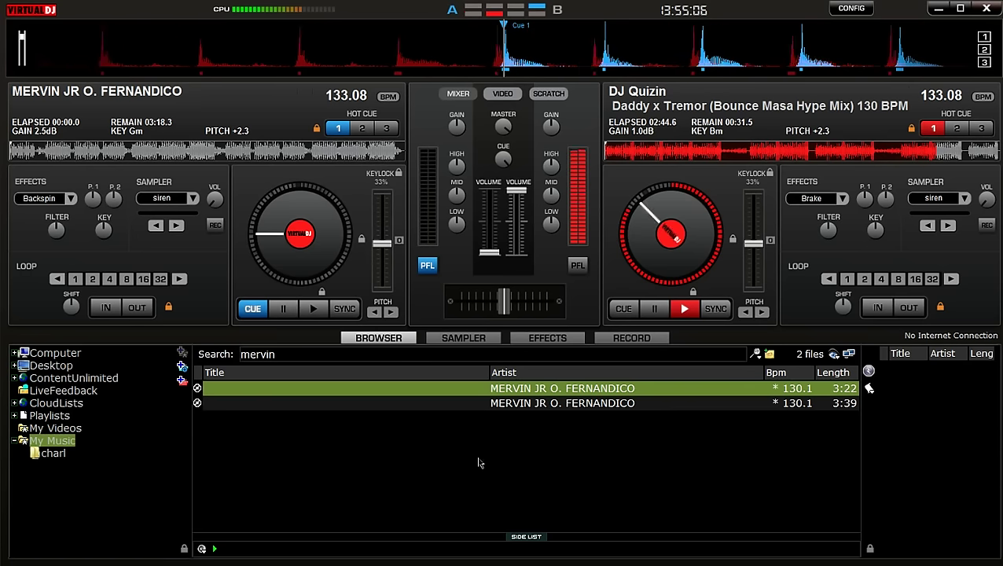
- Start deck A's track from its cue point, raise its volume to full and switch headphone monitoring to deck A
{"action": "mouse_move", "coordinate": [489, 253]}
{"action": "left_mouse_down"}
{"action": "mouse_move", "coordinate": [492, 236]}
{"action": "mouse_move", "coordinate": [490, 246]}
{"action": "left_mouse_up"}
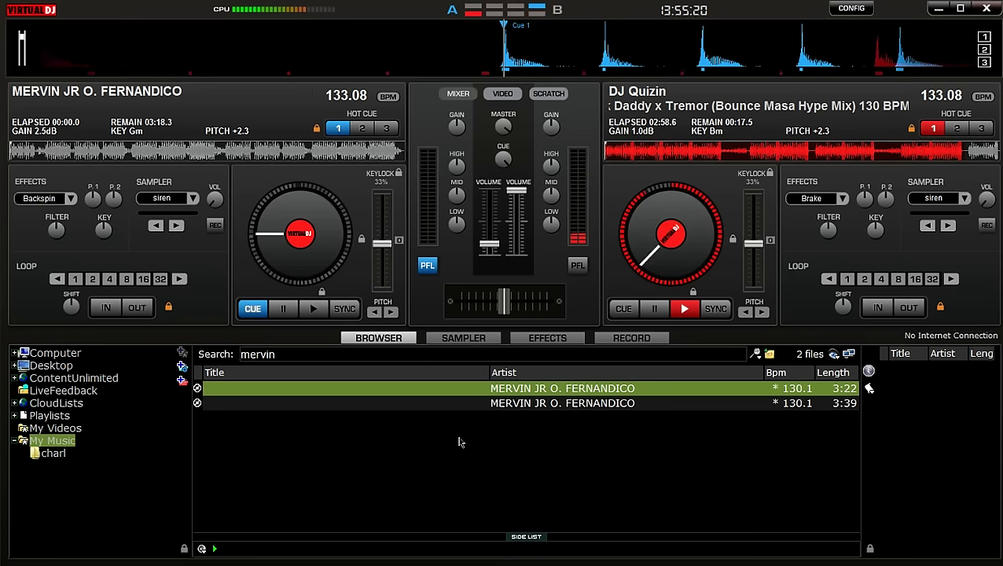
{"action": "key", "text": "space"}
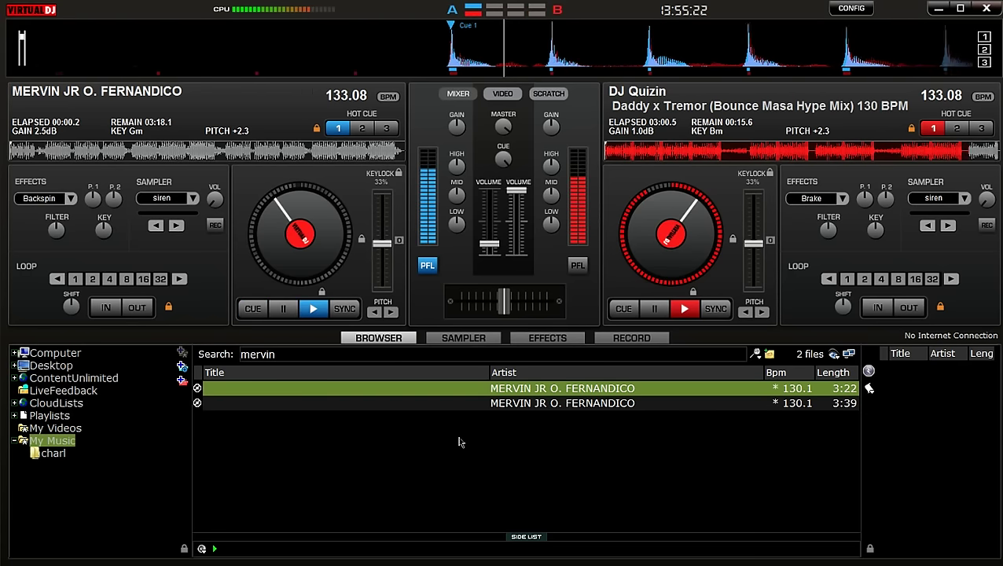
{"action": "left_click_drag", "start_coordinate": [495, 245], "coordinate": [491, 196]}
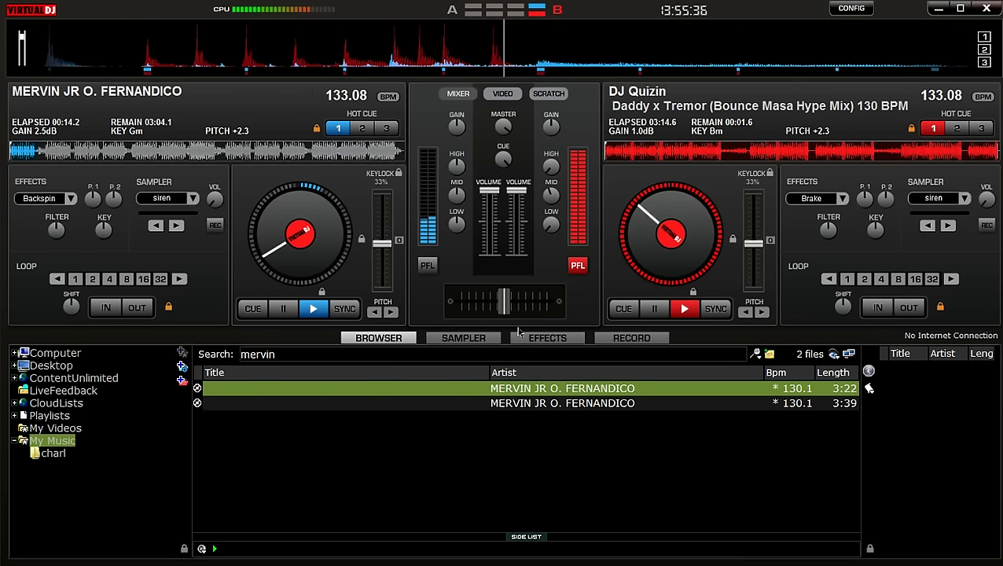
{"action": "left_click", "coordinate": [427, 265]}
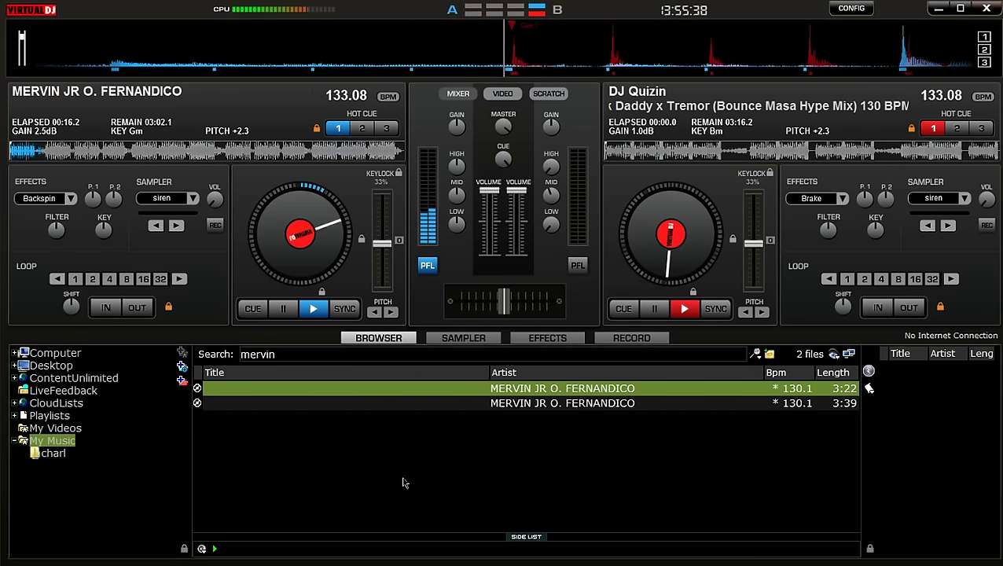
- Load the untitled 3:39 track onto deck B and clear the library search text
{"action": "left_click_drag", "start_coordinate": [471, 403], "coordinate": [629, 274]}
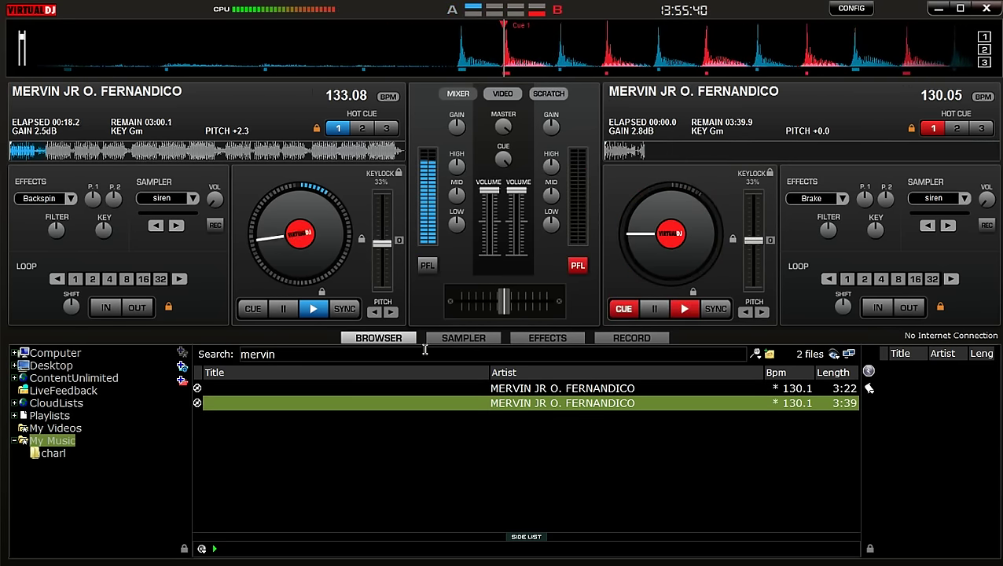
{"action": "key", "text": "BackSpace"}
{"action": "key", "text": "BackSpace"}
{"action": "key", "text": "BackSpace"}
{"action": "key", "text": "BackSpace"}
{"action": "key", "text": "BackSpace"}
{"action": "key", "text": "BackSpace"}
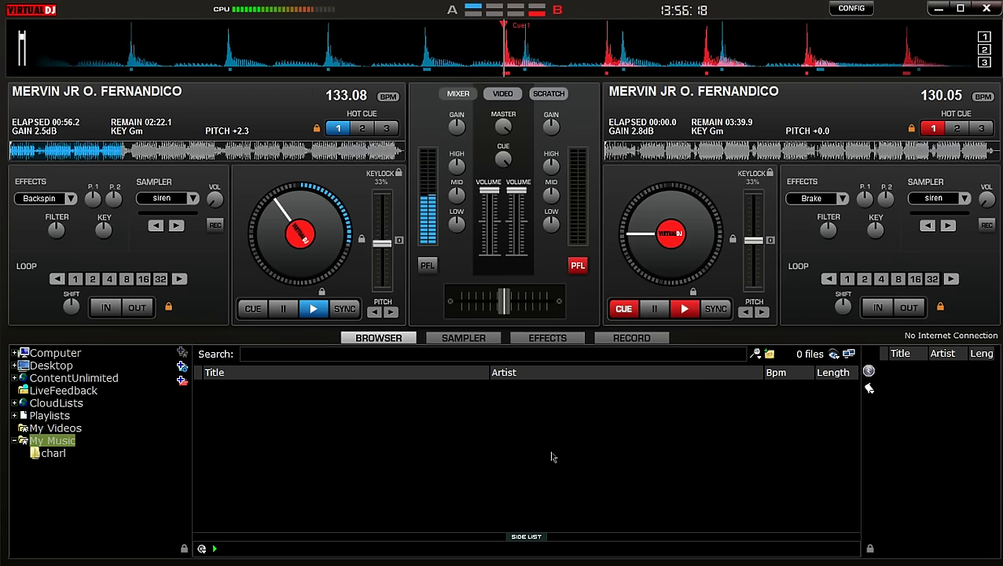
- Check an early point and the opening on deck B, lower its volume fully and return it to its cue point
{"action": "left_click", "coordinate": [639, 155]}
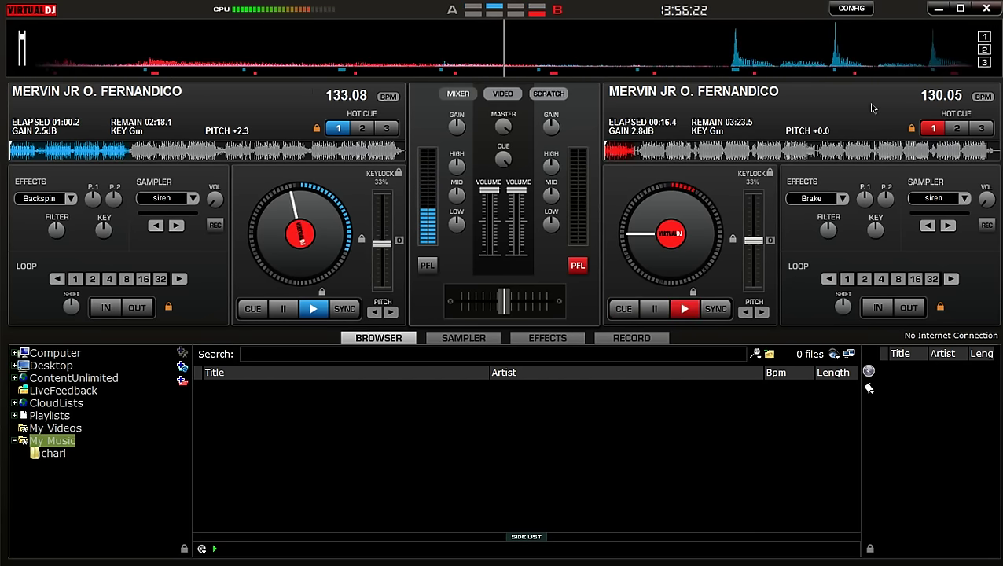
{"action": "left_click", "coordinate": [610, 150]}
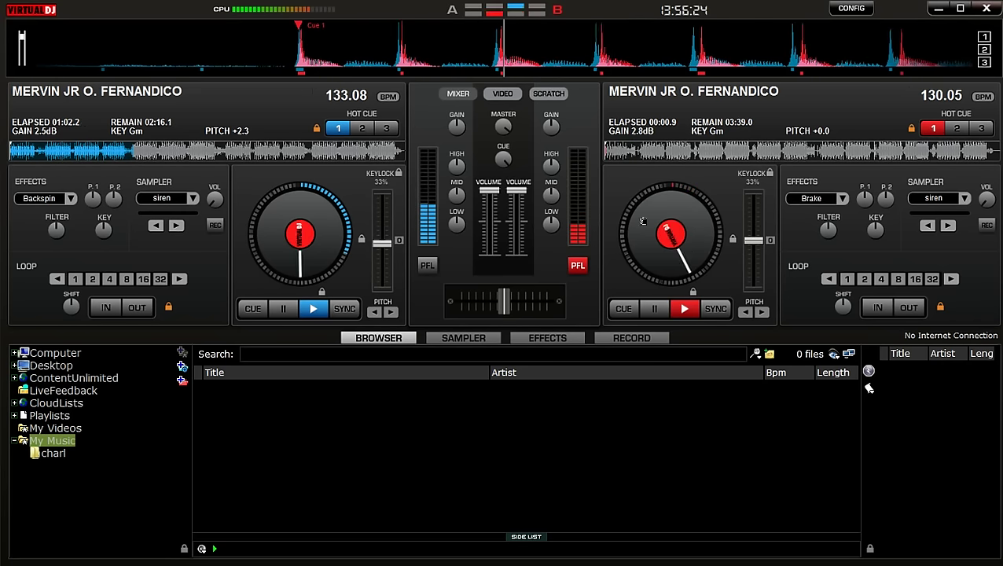
{"action": "left_click_drag", "start_coordinate": [516, 190], "coordinate": [517, 253]}
{"action": "left_click", "coordinate": [624, 308]}
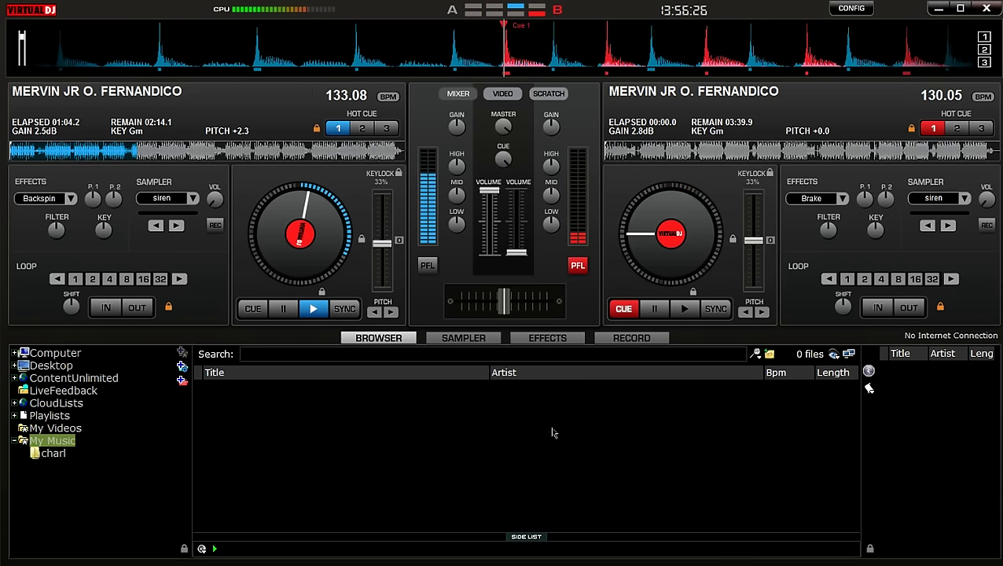
- Sync deck B's track to 133.08 BPM, test its start against deck A and restart it from the cue point
{"action": "key", "text": "s"}
{"action": "key", "text": "space"}
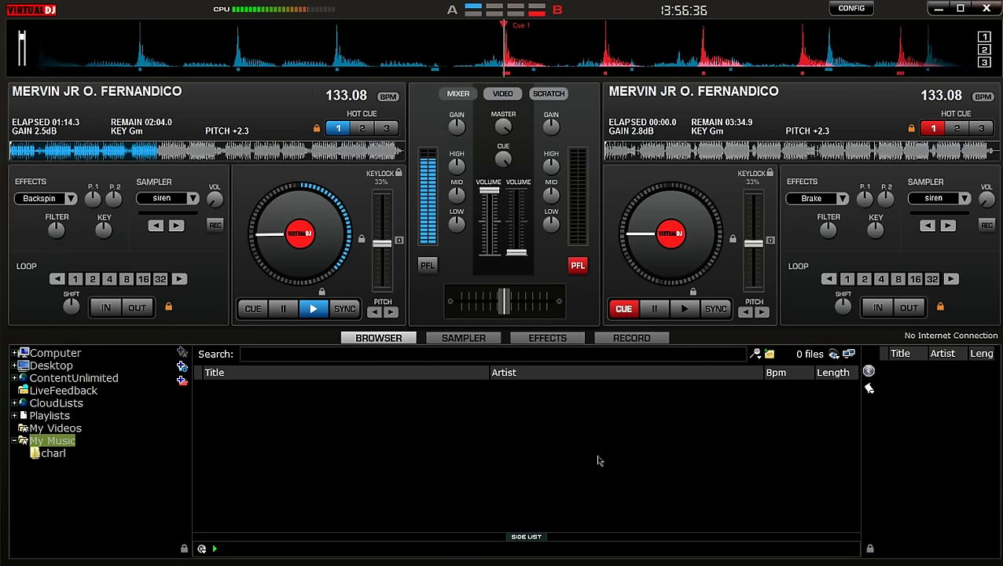
{"action": "key", "text": "space"}
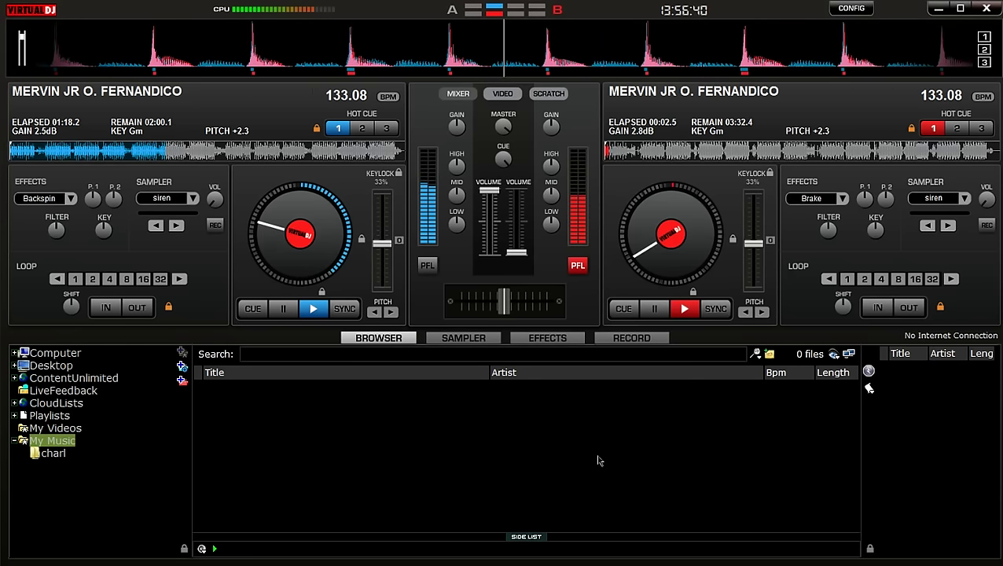
{"action": "key", "text": "c"}
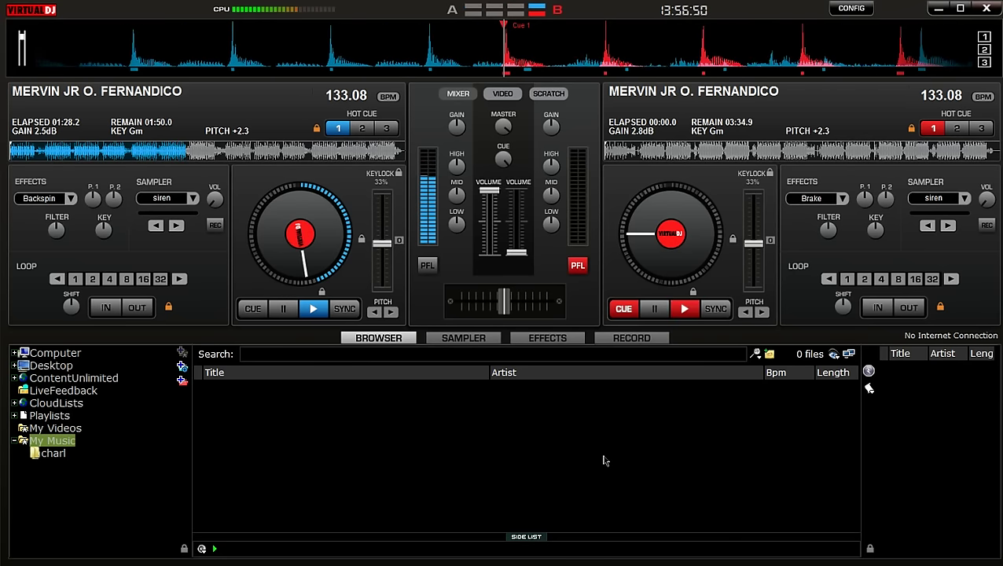
{"action": "key", "text": "space"}
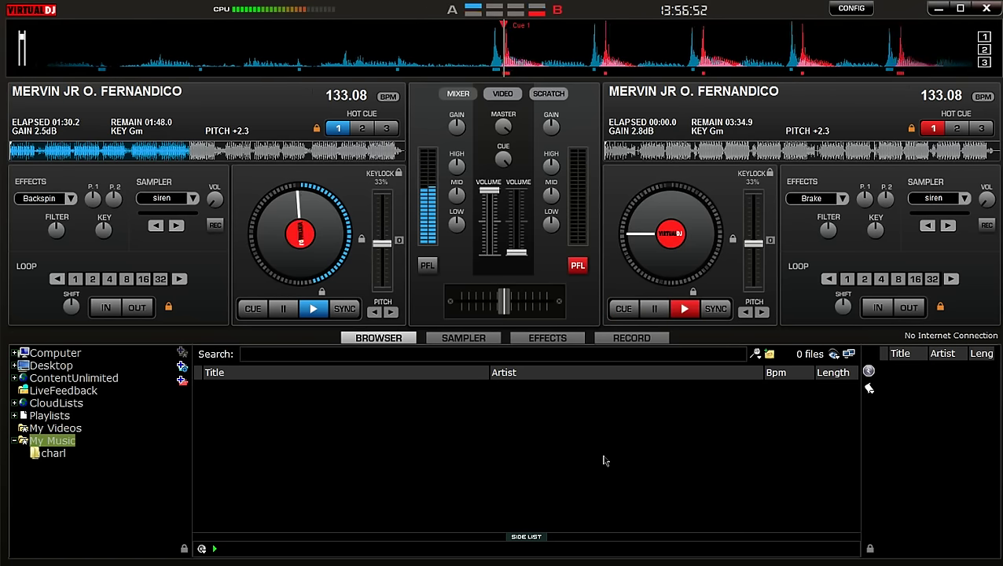
- Raise deck B's volume to full and fade deck A's volume completely out
{"action": "left_click_drag", "start_coordinate": [517, 252], "coordinate": [516, 205]}
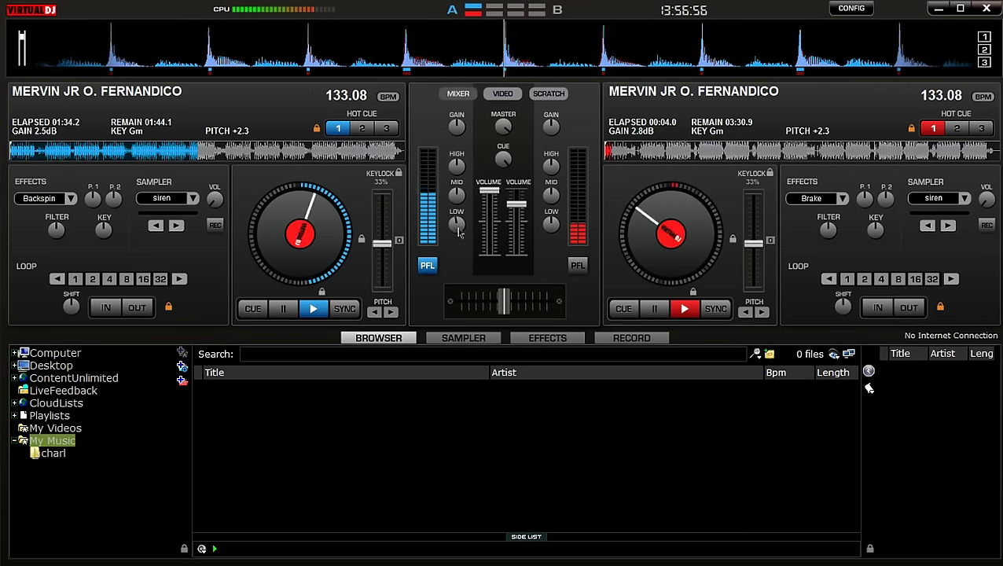
{"action": "left_click_drag", "start_coordinate": [516, 206], "coordinate": [509, 195]}
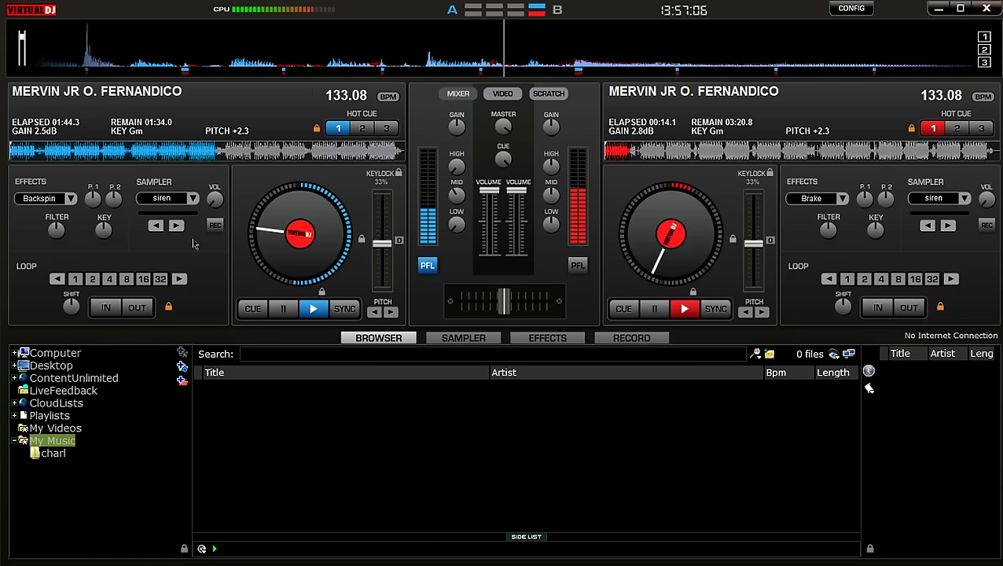
{"action": "left_click_drag", "start_coordinate": [489, 190], "coordinate": [488, 252]}
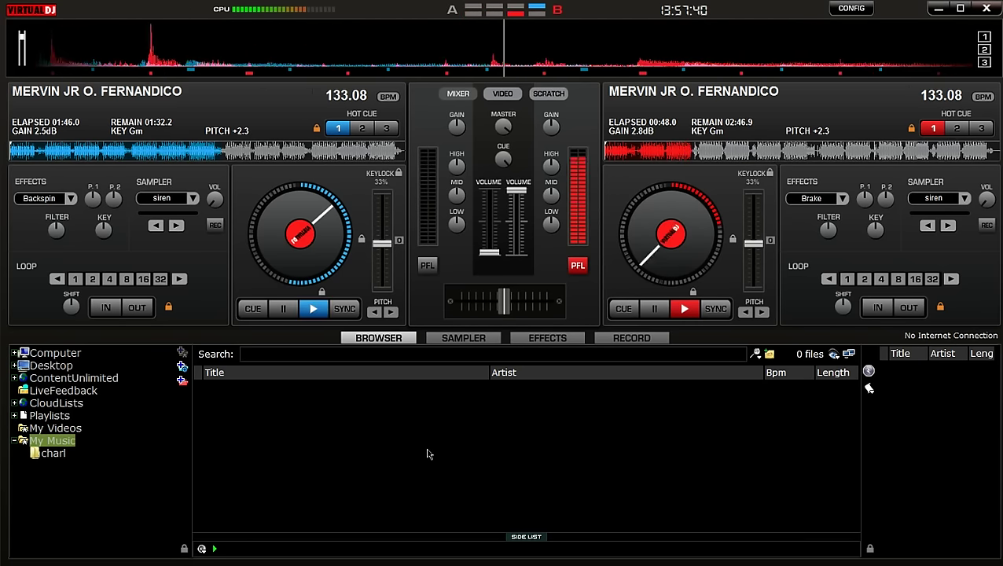
- Apply the BeatGrid sound effect briefly to deck B, return to the library browser and set deck B's effect back to Brake
{"action": "left_click", "coordinate": [559, 345]}
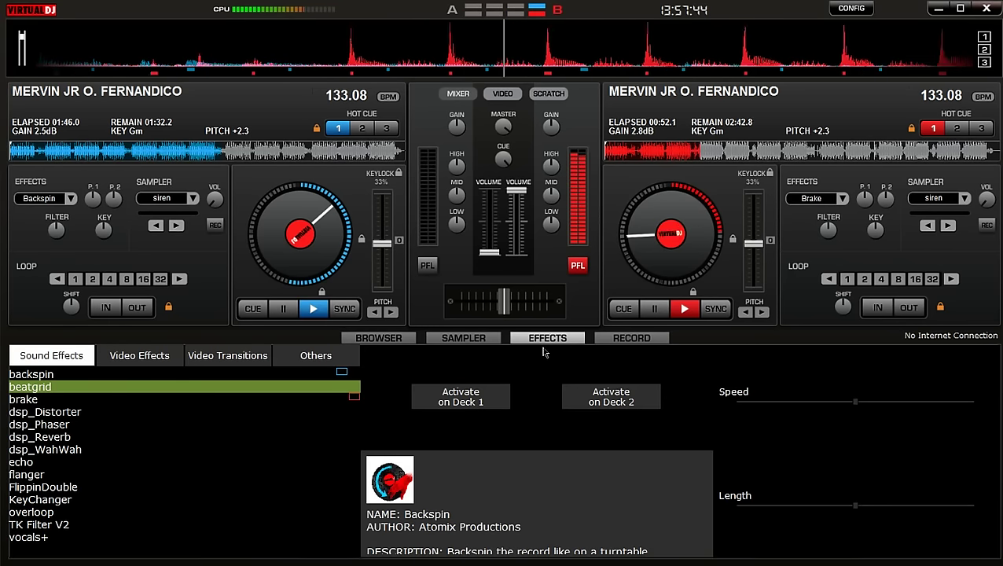
{"action": "left_click", "coordinate": [346, 391]}
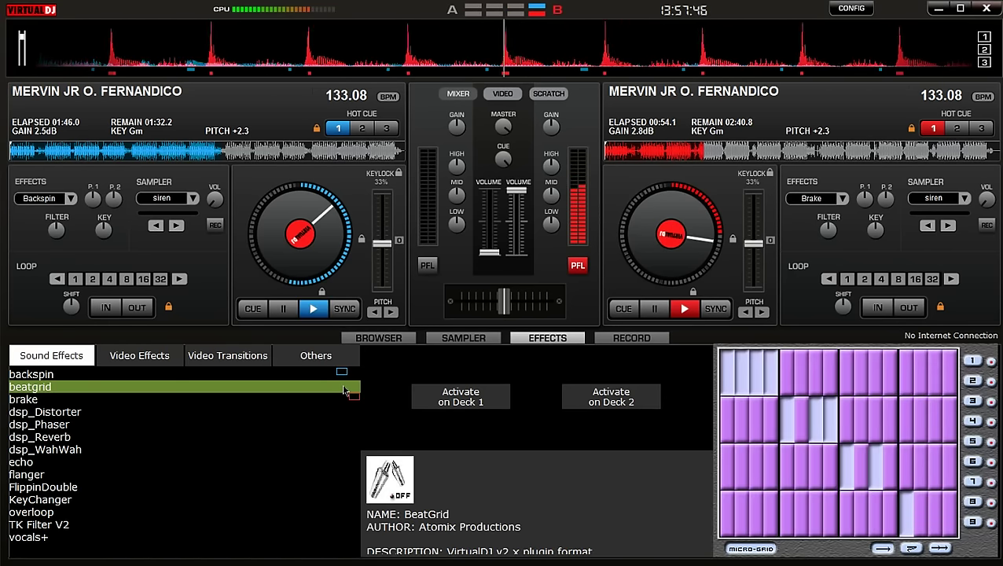
{"action": "left_click", "coordinate": [619, 395]}
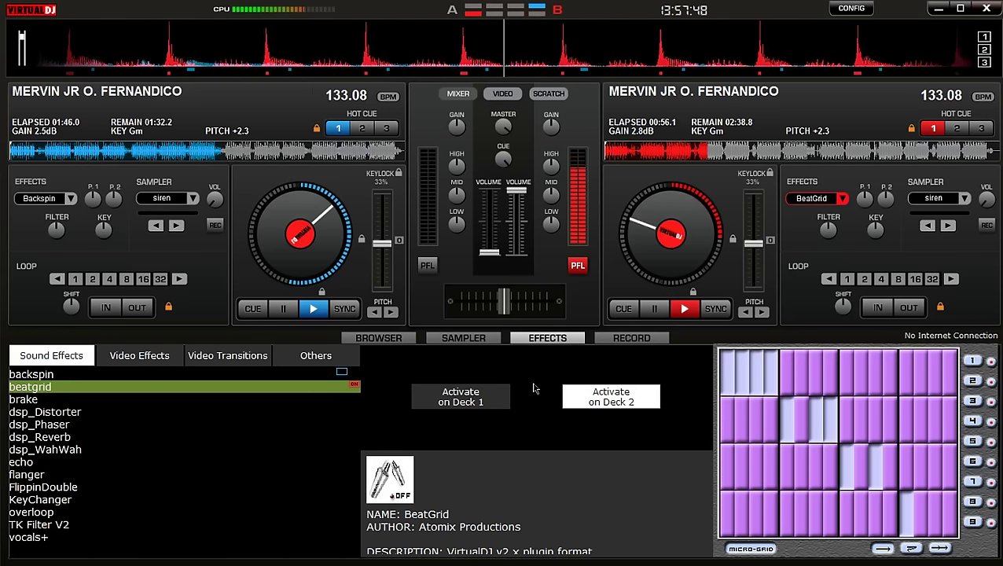
{"action": "left_click", "coordinate": [379, 338]}
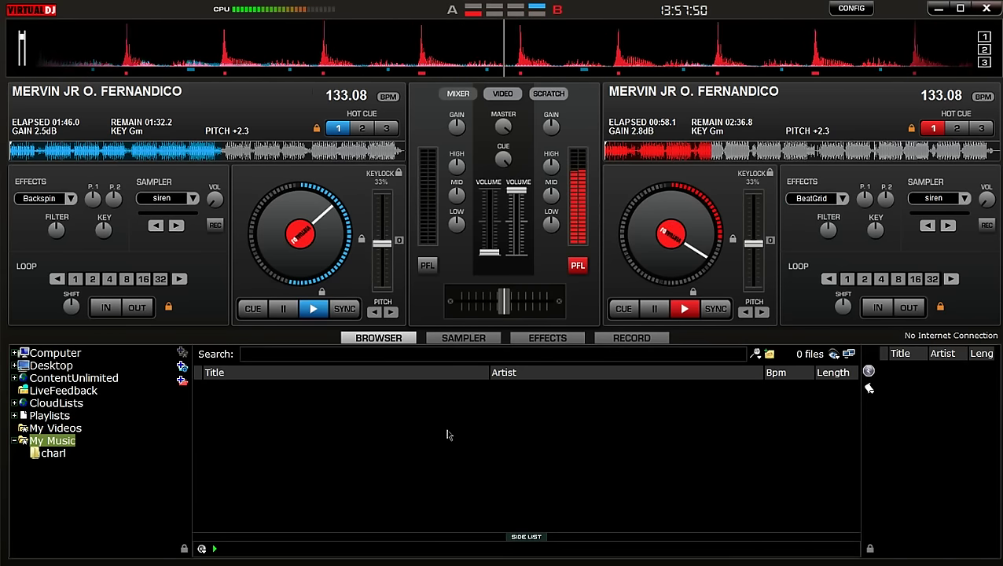
{"action": "left_click", "coordinate": [834, 199]}
{"action": "left_click", "coordinate": [857, 244]}
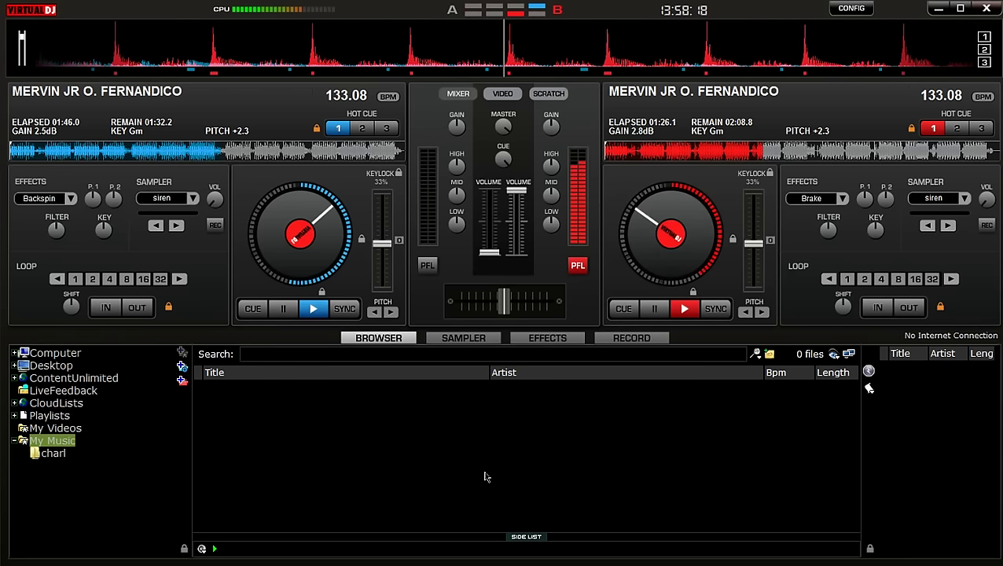
- Return deck A to its cue point and load dlc1 c6m3 l4d1finalecinematic06 onto it from a library search for "cinem"
{"action": "left_click", "coordinate": [267, 310]}
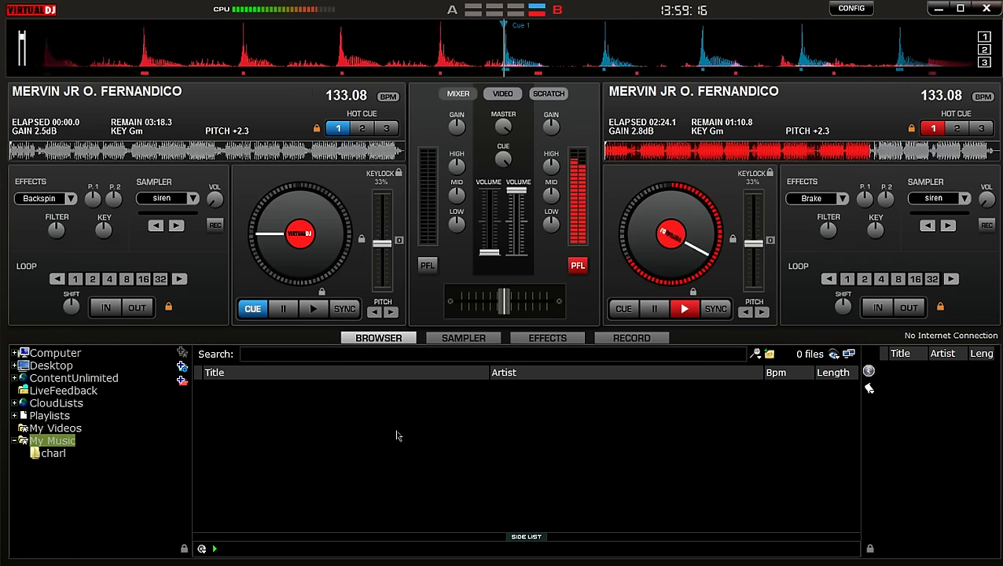
{"action": "left_click", "coordinate": [324, 356]}
{"action": "type", "text": "cinem"}
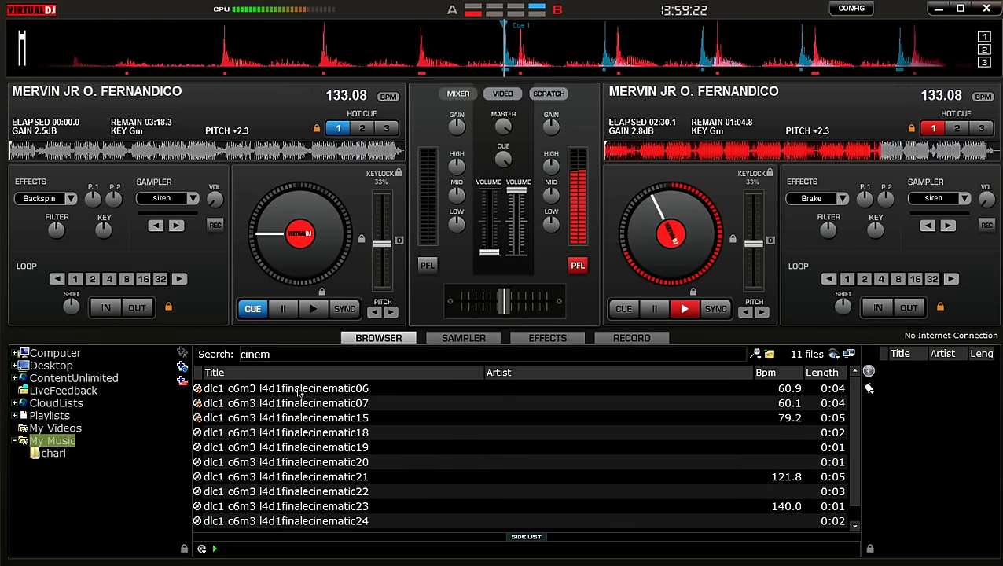
{"action": "left_click_drag", "start_coordinate": [323, 388], "coordinate": [319, 253]}
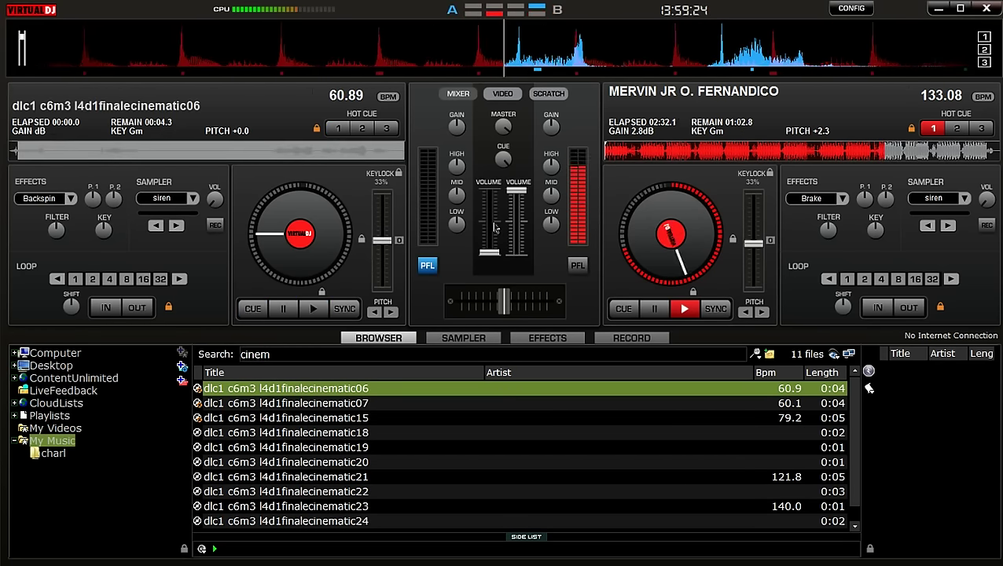
- Preview deck A's clip with its volume fully down, sync it to 62.94 BPM and clear the library search
{"action": "mouse_move", "coordinate": [489, 252]}
{"action": "left_mouse_down"}
{"action": "mouse_move", "coordinate": [489, 236]}
{"action": "mouse_move", "coordinate": [490, 257]}
{"action": "left_mouse_up"}
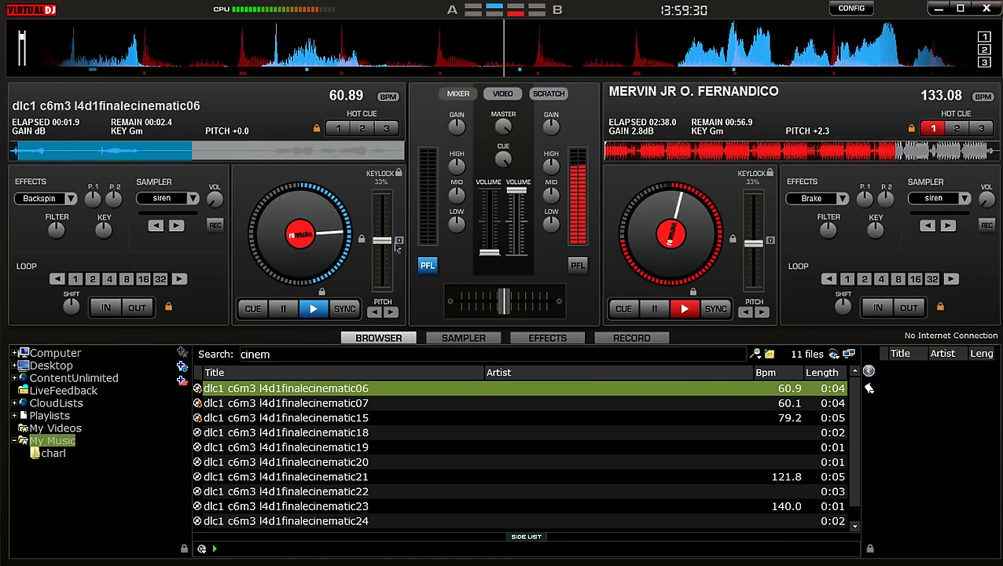
{"action": "scroll", "coordinate": [386, 250], "scroll_direction": "down", "scroll_amount": 3}
{"action": "key", "text": "space"}
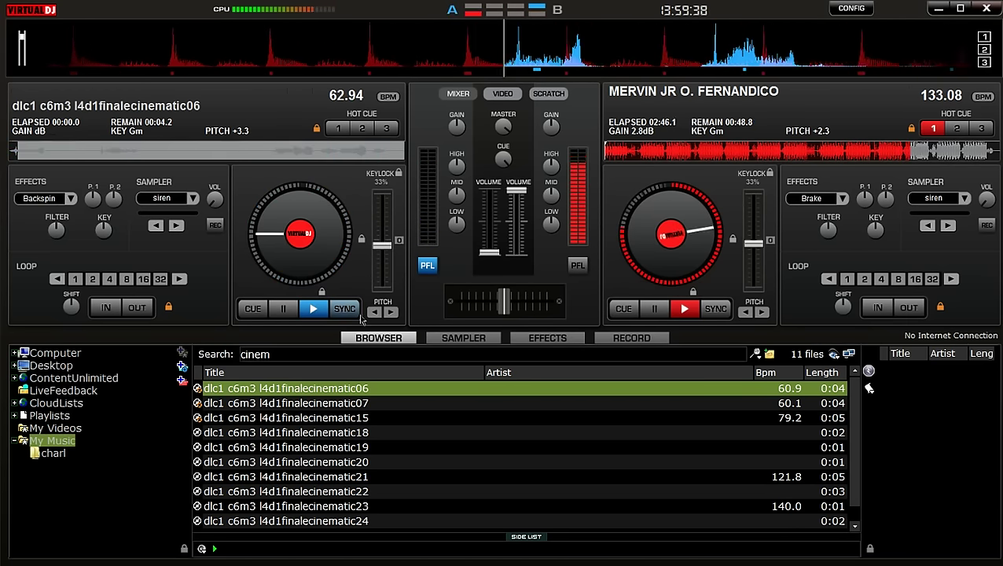
{"action": "left_click", "coordinate": [374, 355]}
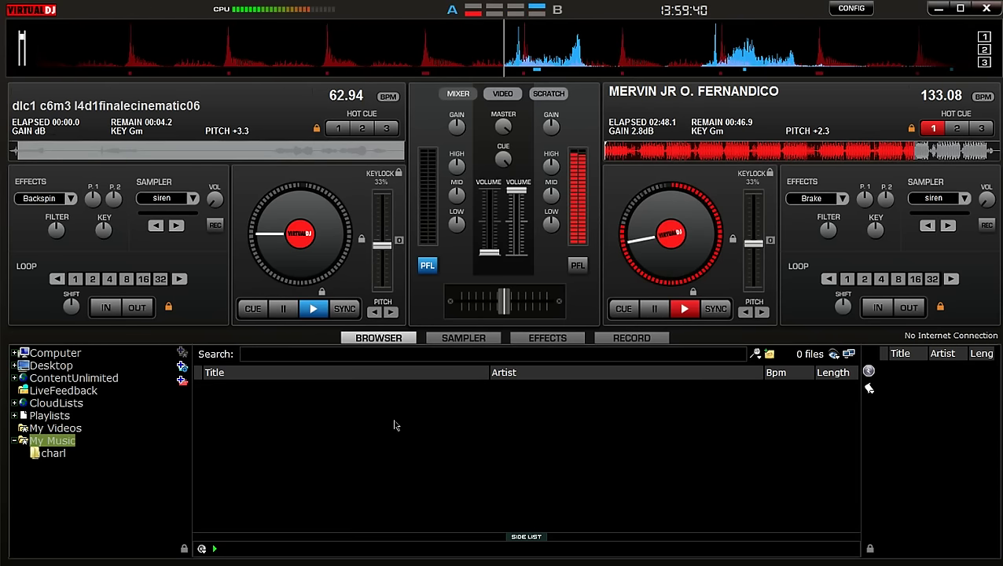
- Bring deck A's cinematic clip in briefly over the ending of deck B's track, fading deck A's volume up and fully out again
{"action": "left_click_drag", "start_coordinate": [491, 256], "coordinate": [491, 224]}
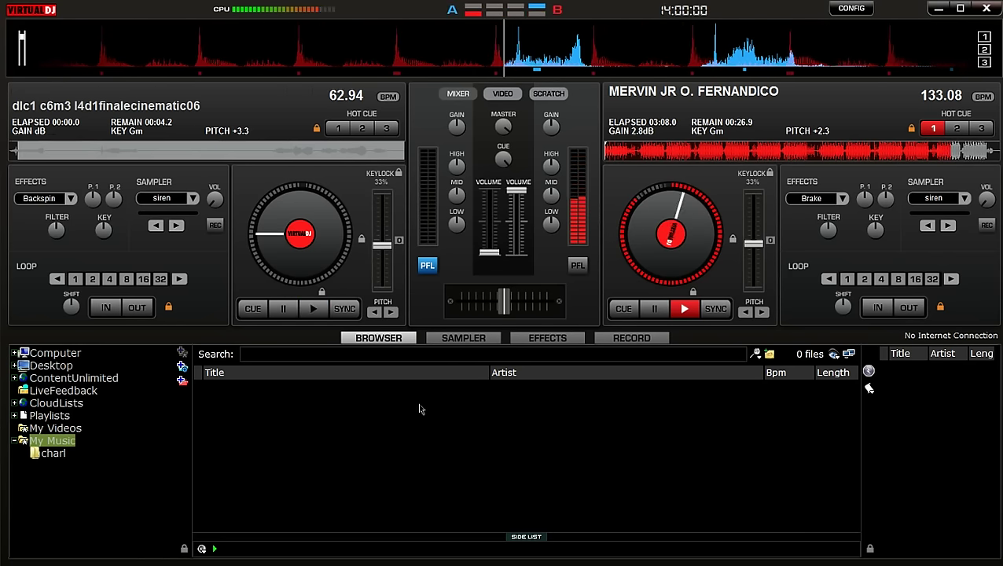
{"action": "left_click_drag", "start_coordinate": [489, 252], "coordinate": [459, 446]}
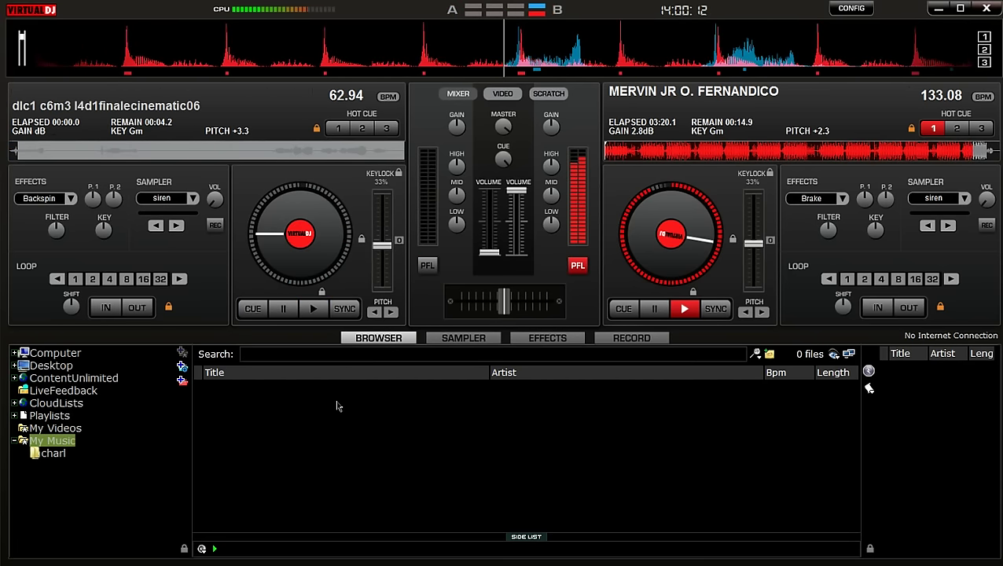
{"action": "left_click_drag", "start_coordinate": [489, 252], "coordinate": [490, 209]}
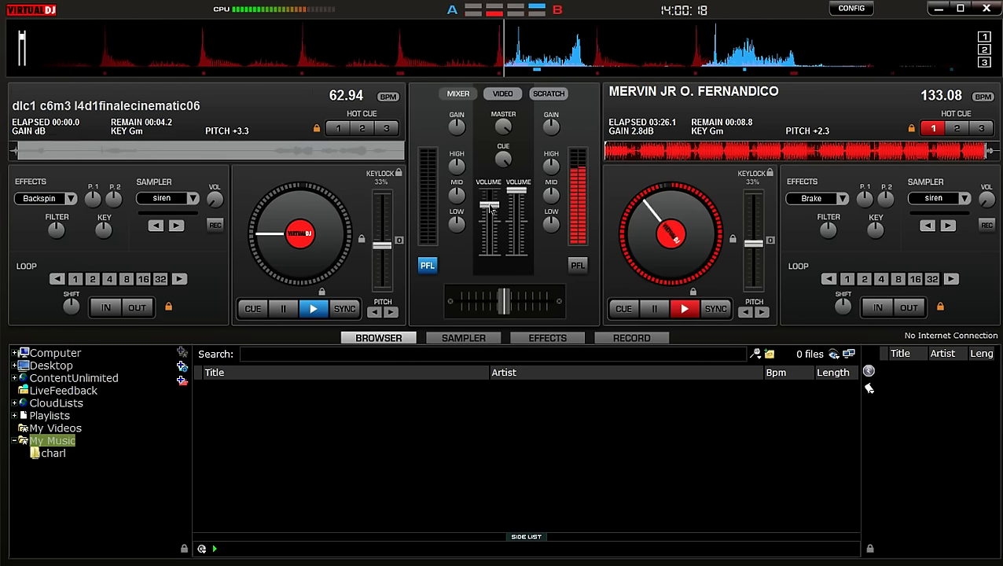
{"action": "left_click_drag", "start_coordinate": [491, 209], "coordinate": [491, 252]}
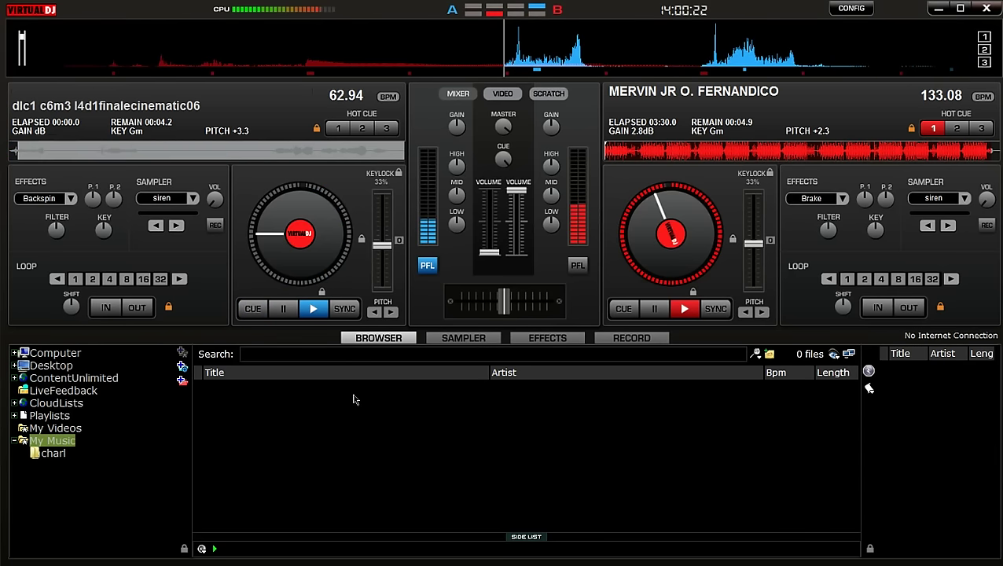